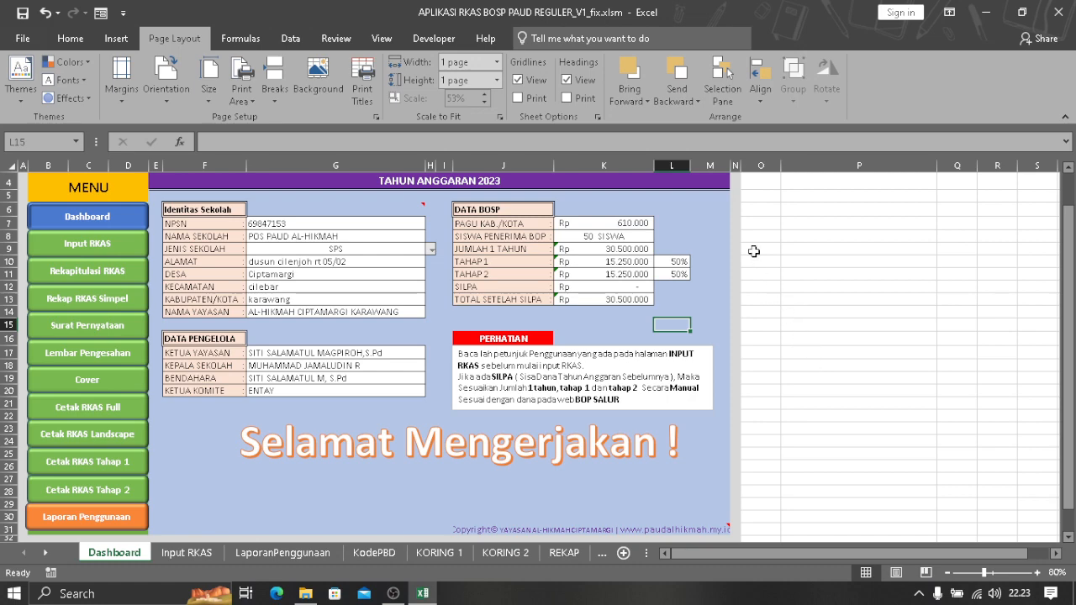
- Look over the dashboard's school and BOSP data, and open the Laporan Penggunaan menu
drag(1068, 334, 1066, 303)
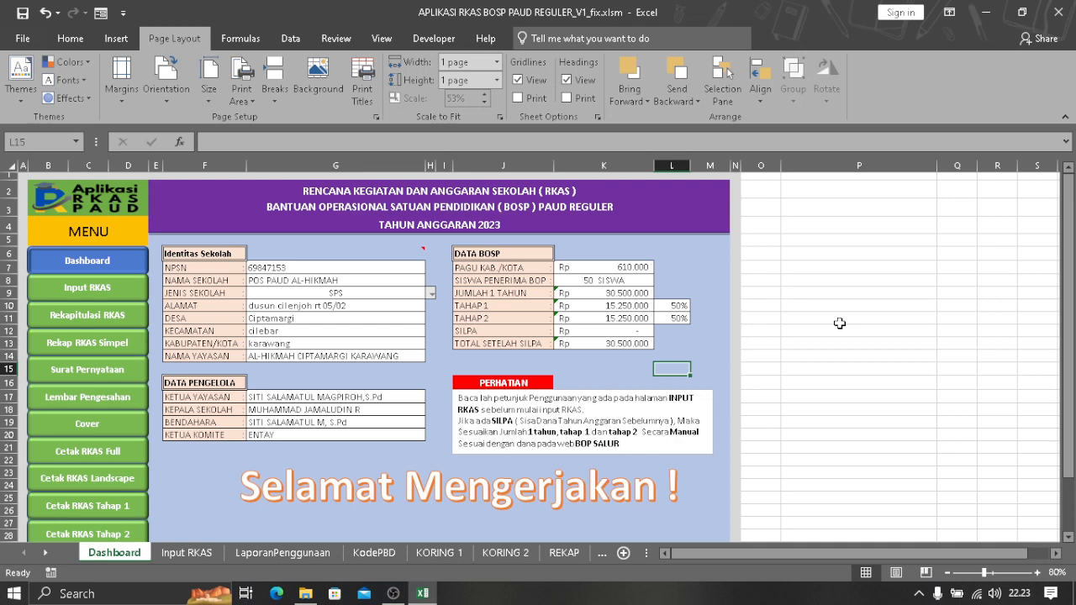
drag(1065, 318, 1064, 344)
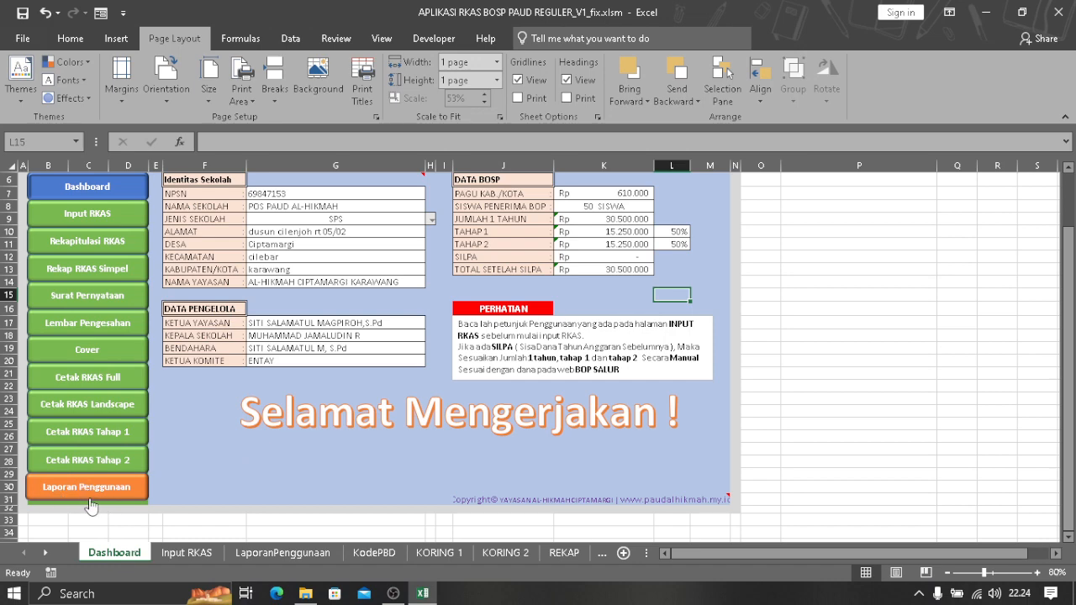
drag(1070, 277, 1070, 267)
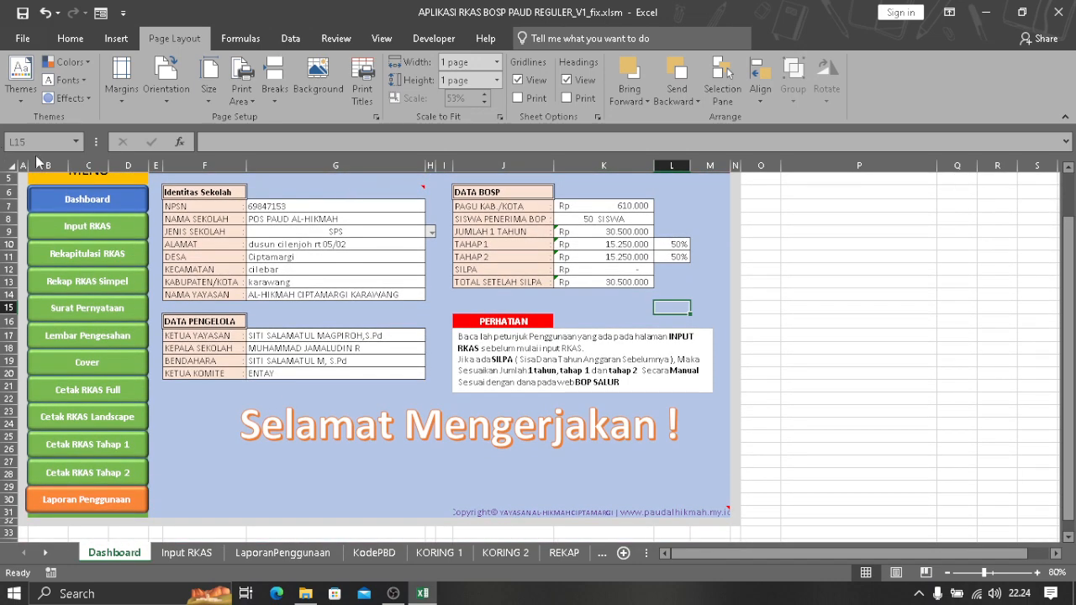
click(89, 502)
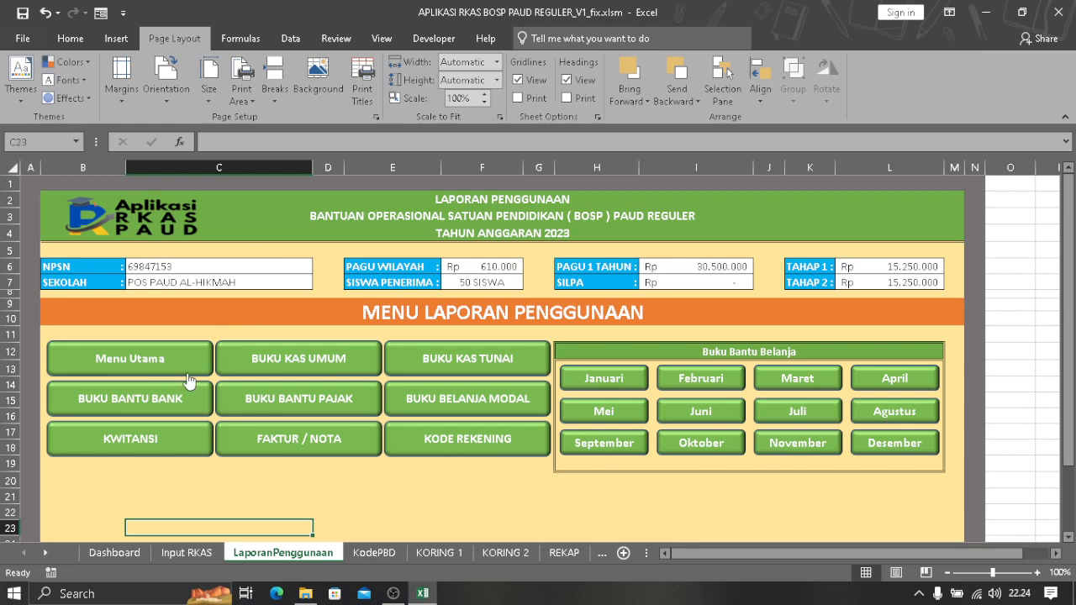
click(101, 360)
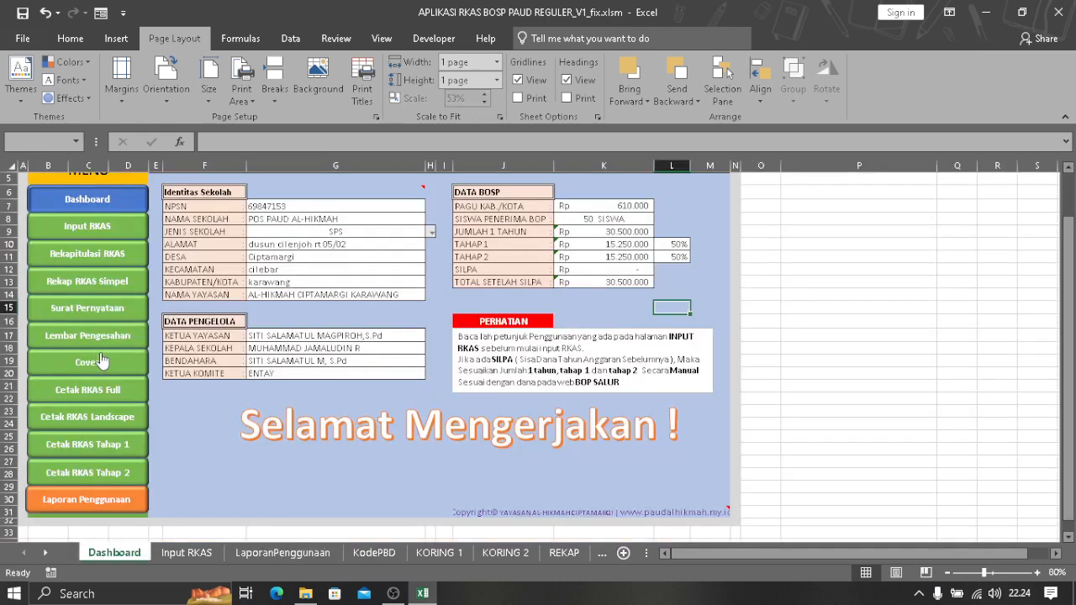
click(82, 504)
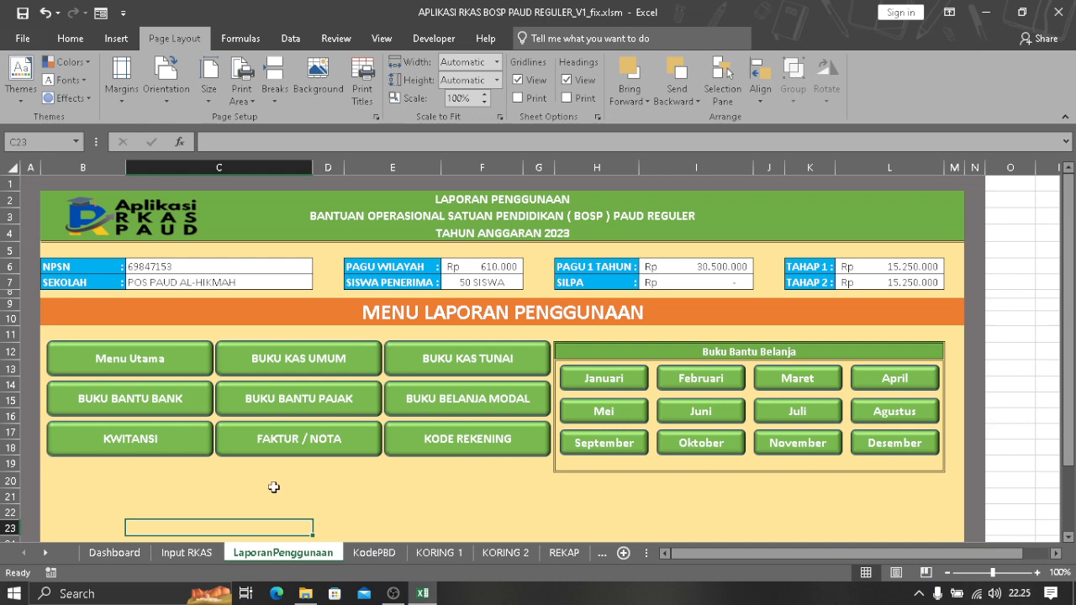
- Open the Kode Rekening reference from the Laporan Penggunaan menu
scroll(627, 447, down, 1)
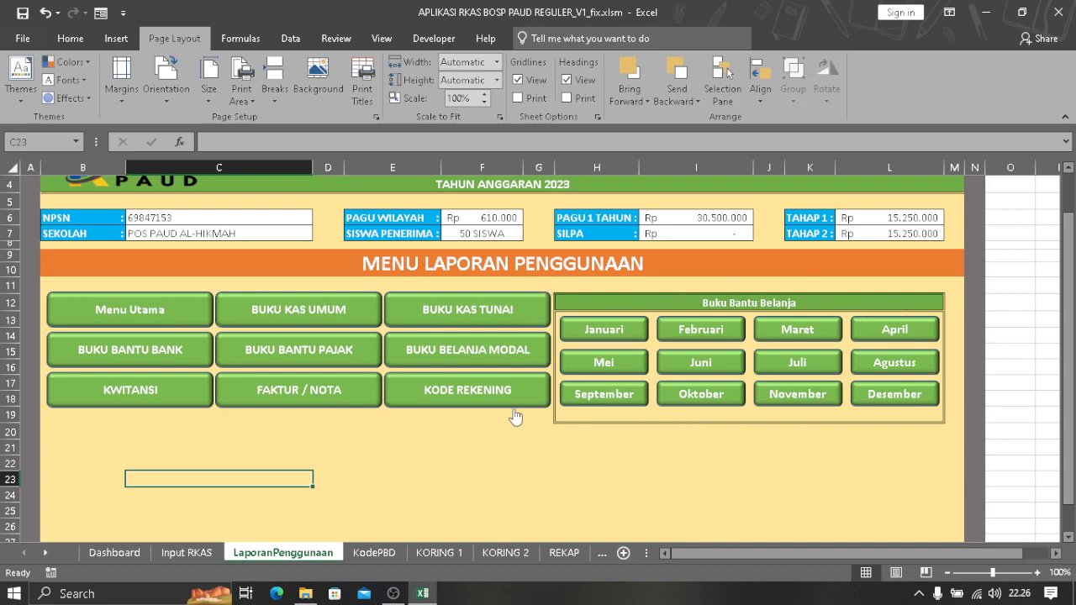
click(527, 488)
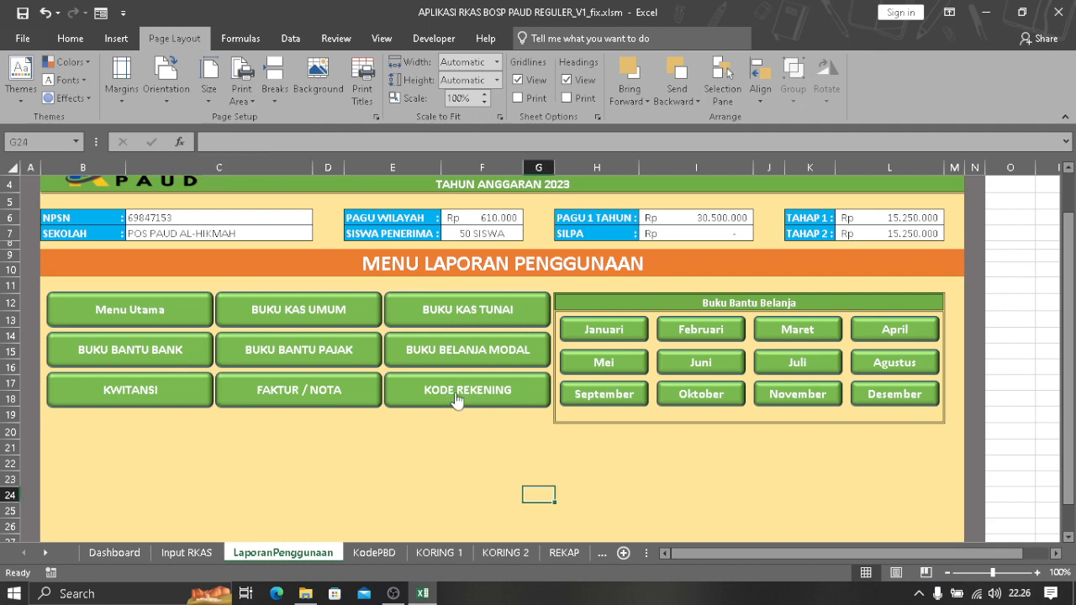
click(455, 395)
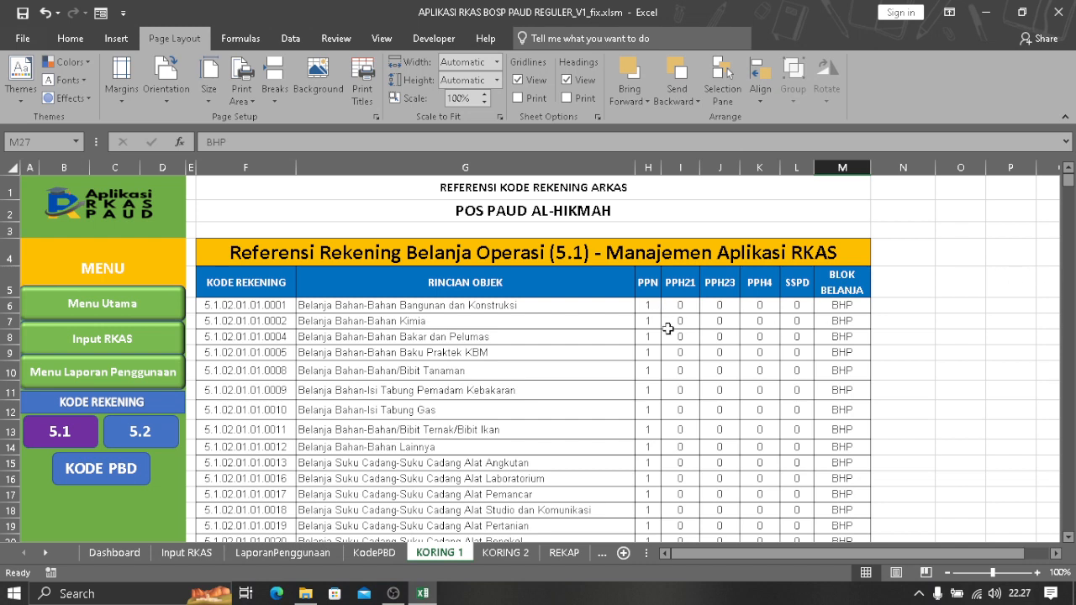
- Compare the 5.2 capital account code list with the 5.1 operational list, checking their tax and Blok Belanja columns
click(136, 433)
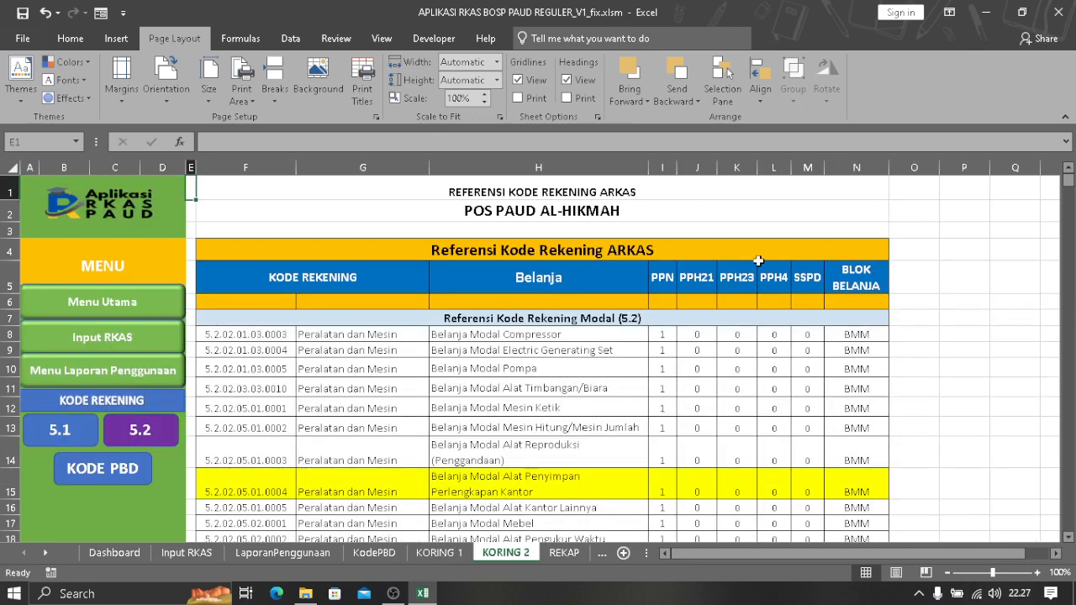
drag(1070, 185, 1069, 190)
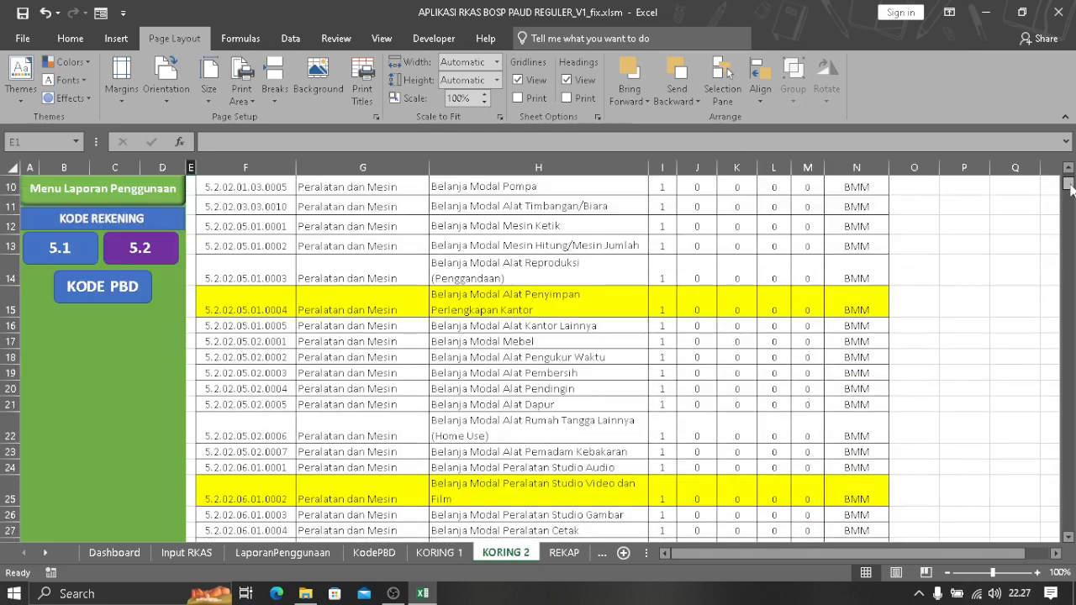
scroll(880, 224, down, 1)
scroll(880, 227, up, 2)
scroll(879, 227, up, 1)
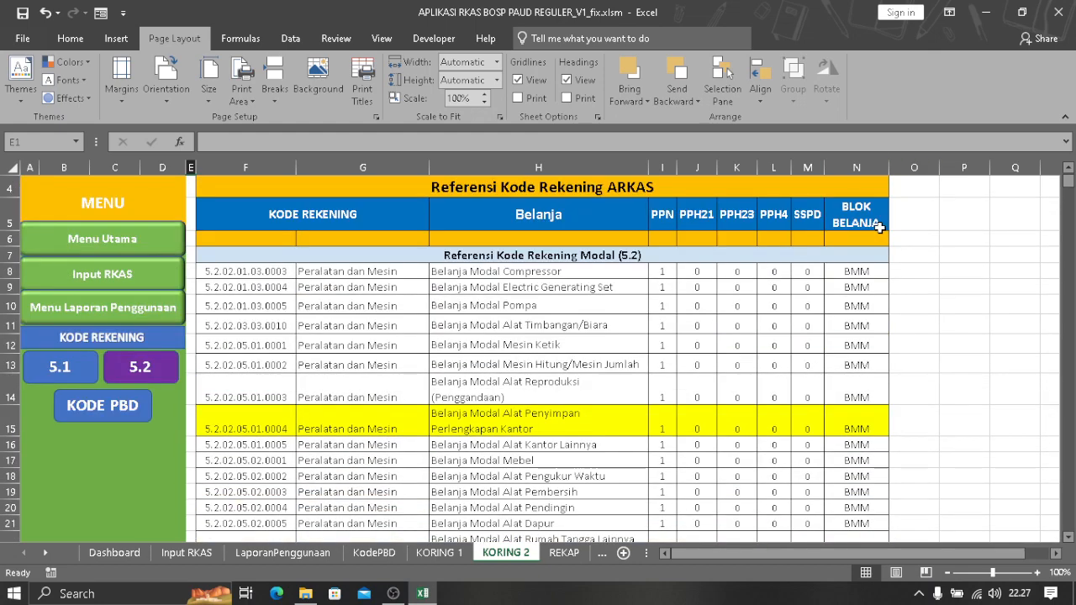
click(35, 376)
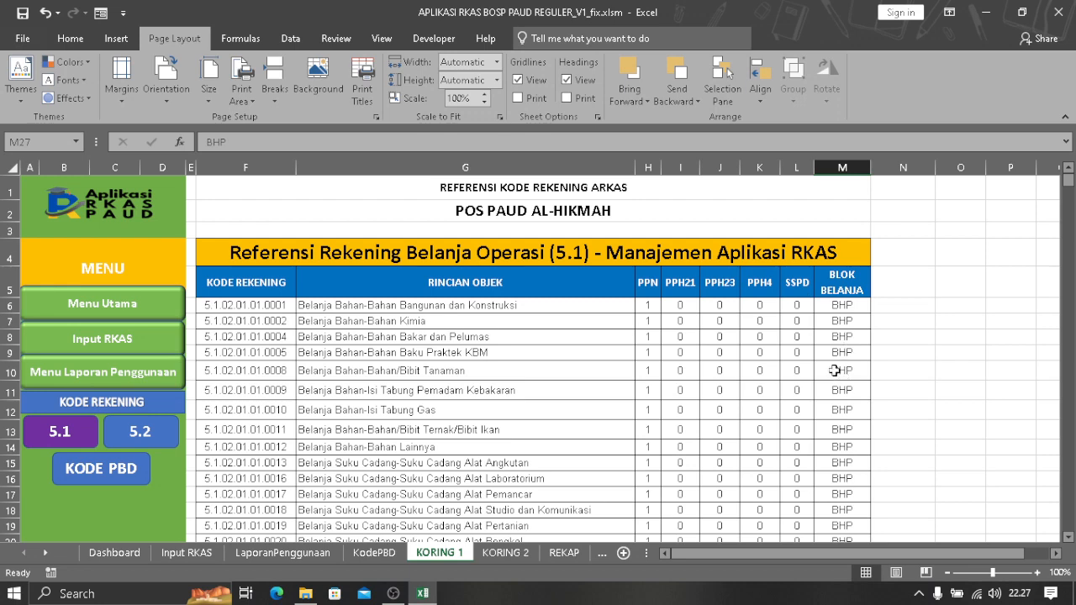
click(161, 433)
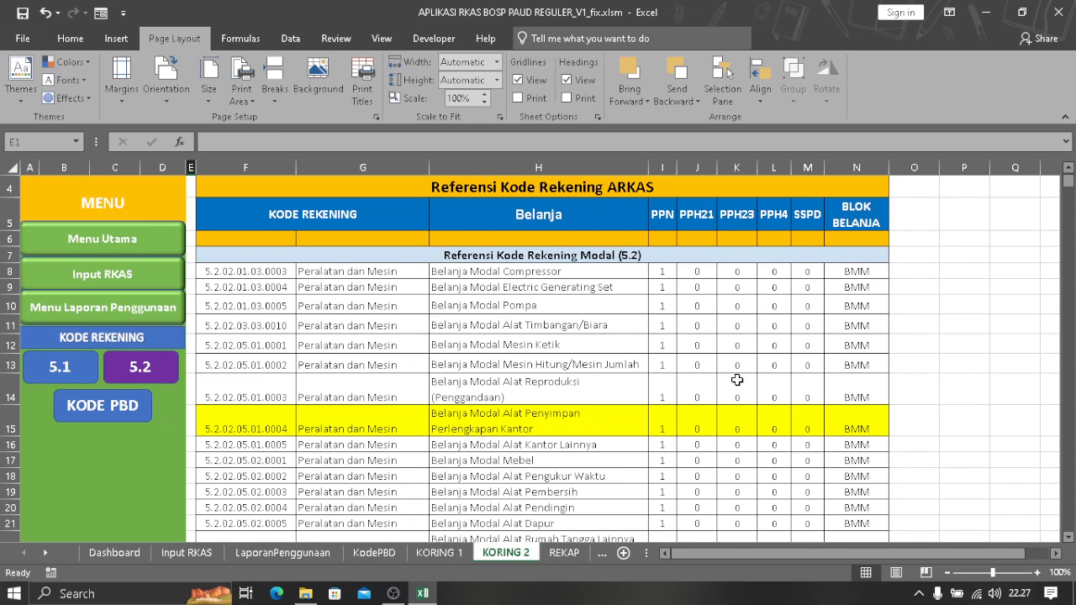
scroll(736, 380, down, 2)
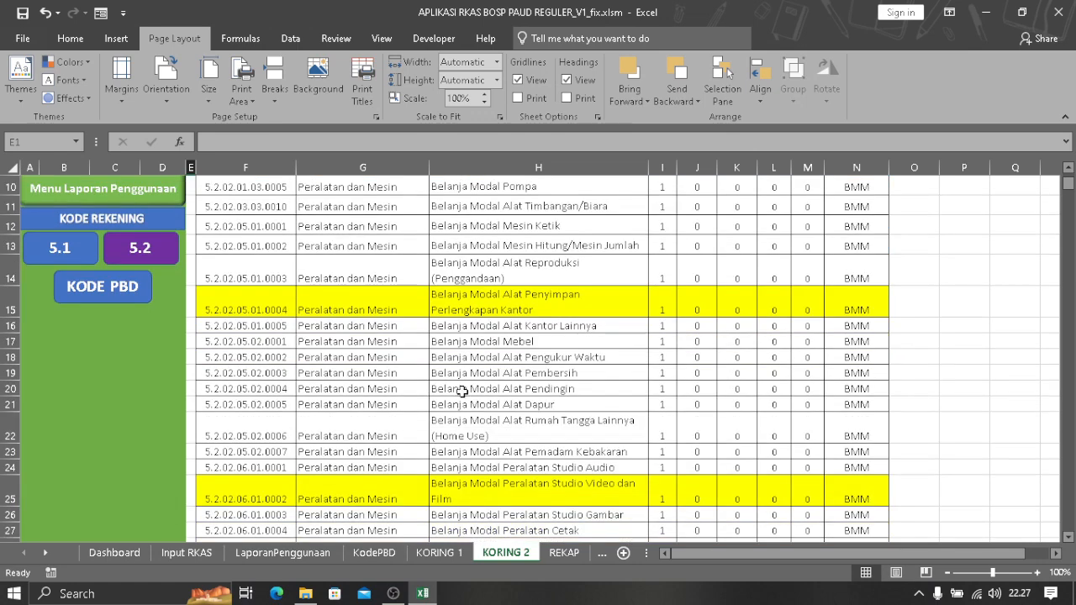
- Open the Kode PBD reference and examine its Benahi descriptions and Kode Kegiatan column
click(115, 294)
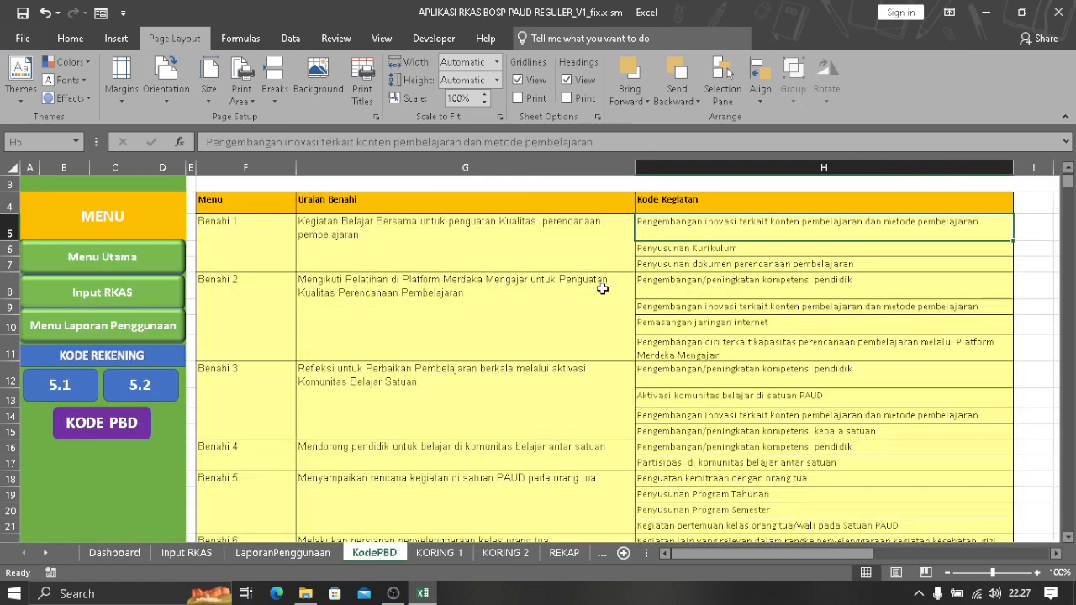
scroll(602, 288, down, 1)
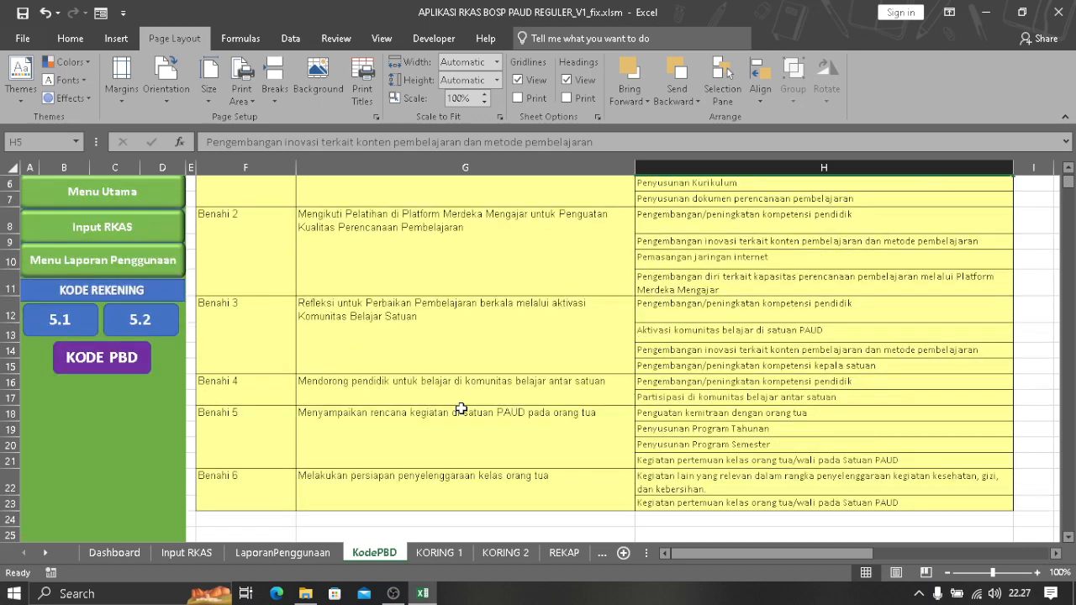
scroll(461, 409, up, 1)
scroll(496, 293, up, 1)
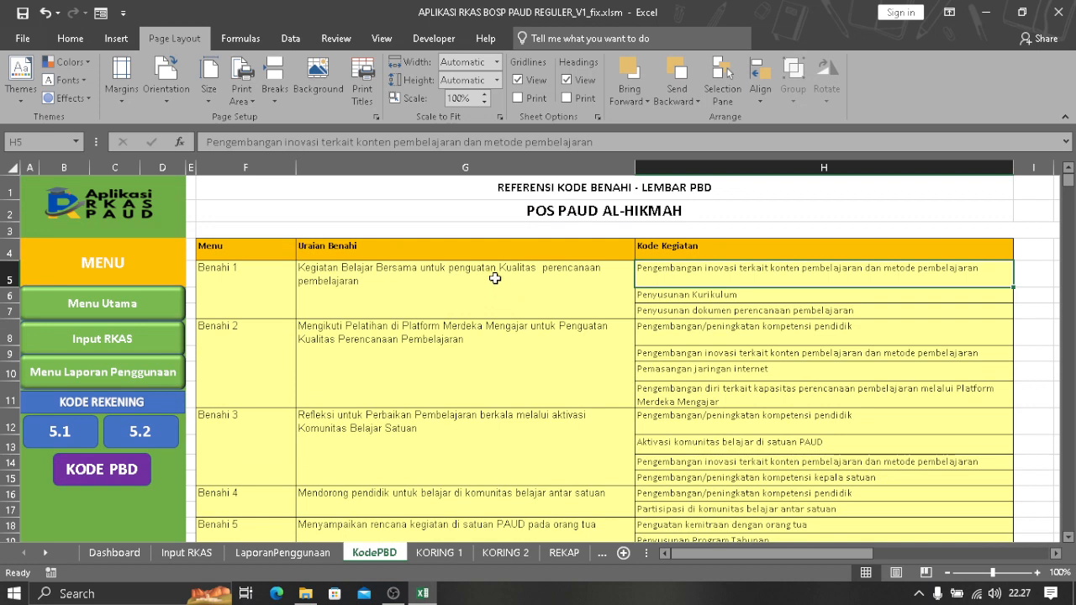
click(728, 247)
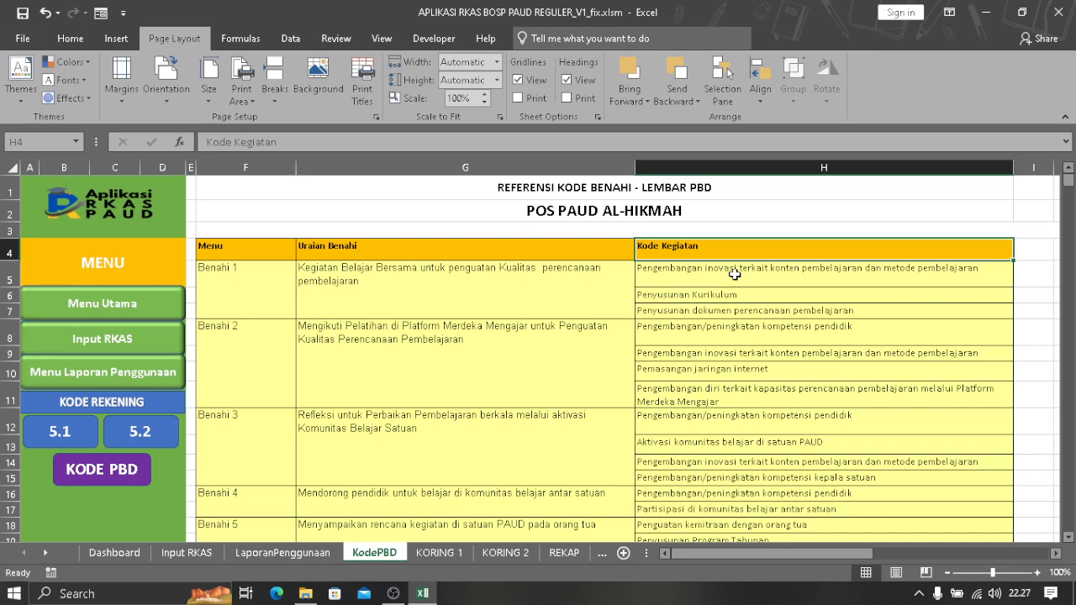
- Return to the 5.1 account codes and examine the list through to the Keterangan legend at its end
click(86, 434)
click(140, 429)
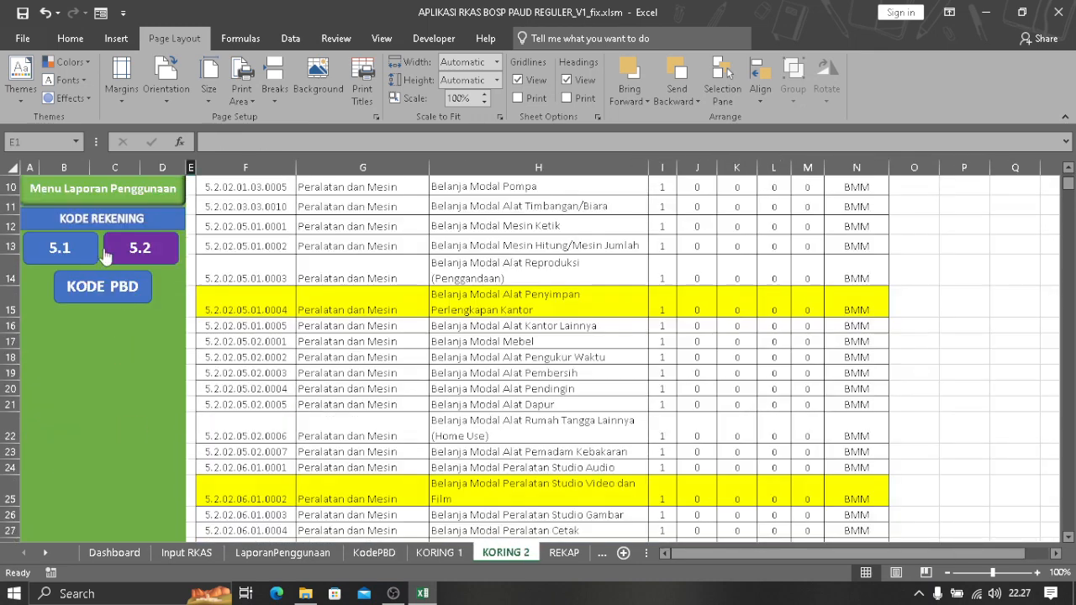
click(82, 265)
scroll(891, 311, down, 1)
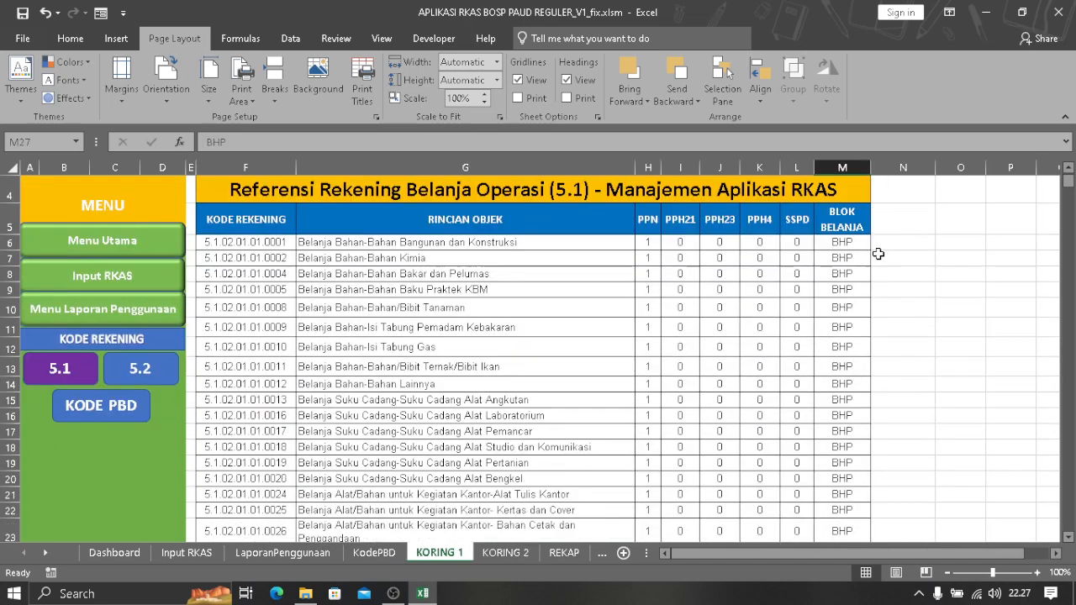
drag(1067, 180, 1068, 232)
scroll(668, 396, down, 3)
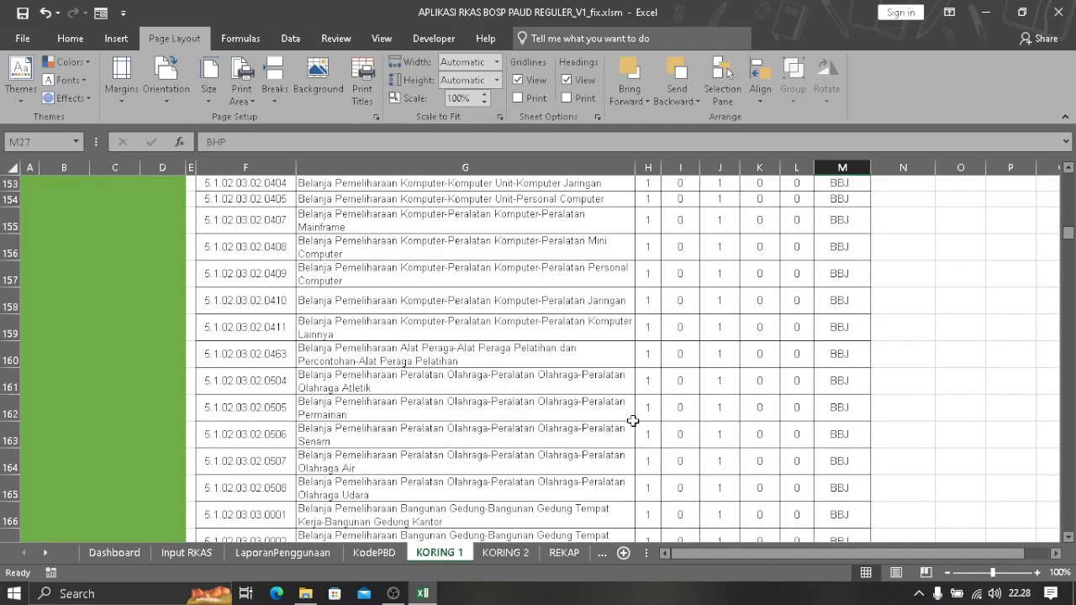
scroll(632, 420, down, 7)
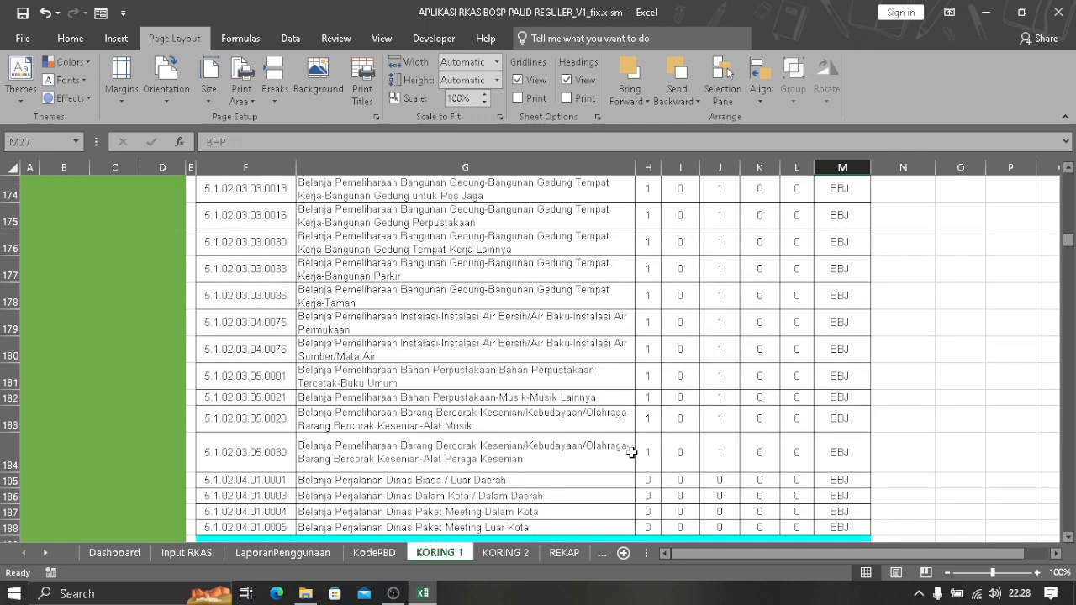
scroll(632, 453, down, 2)
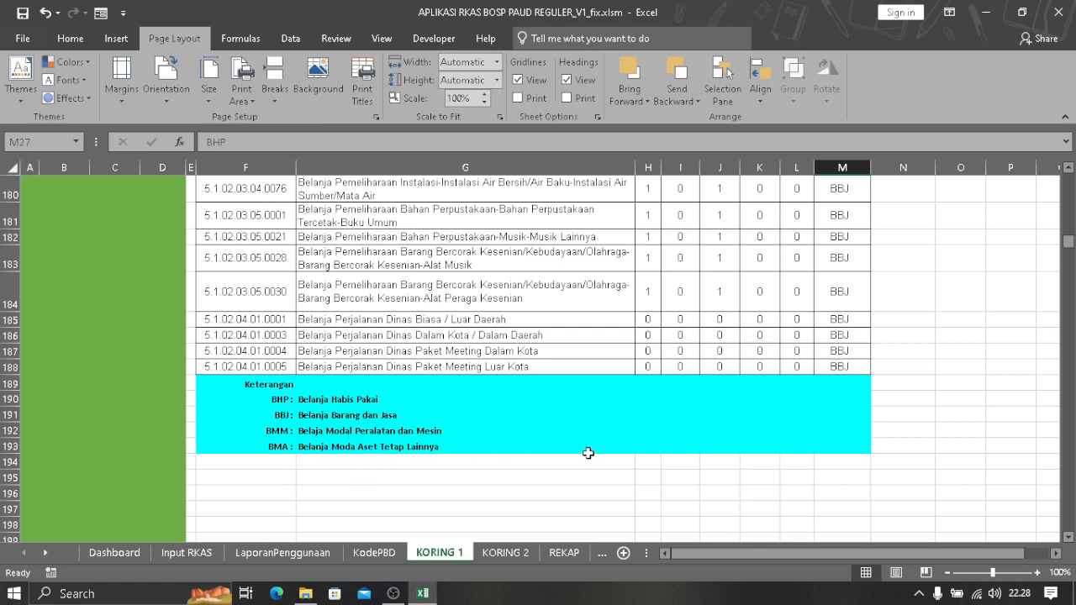
scroll(605, 454, up, 1)
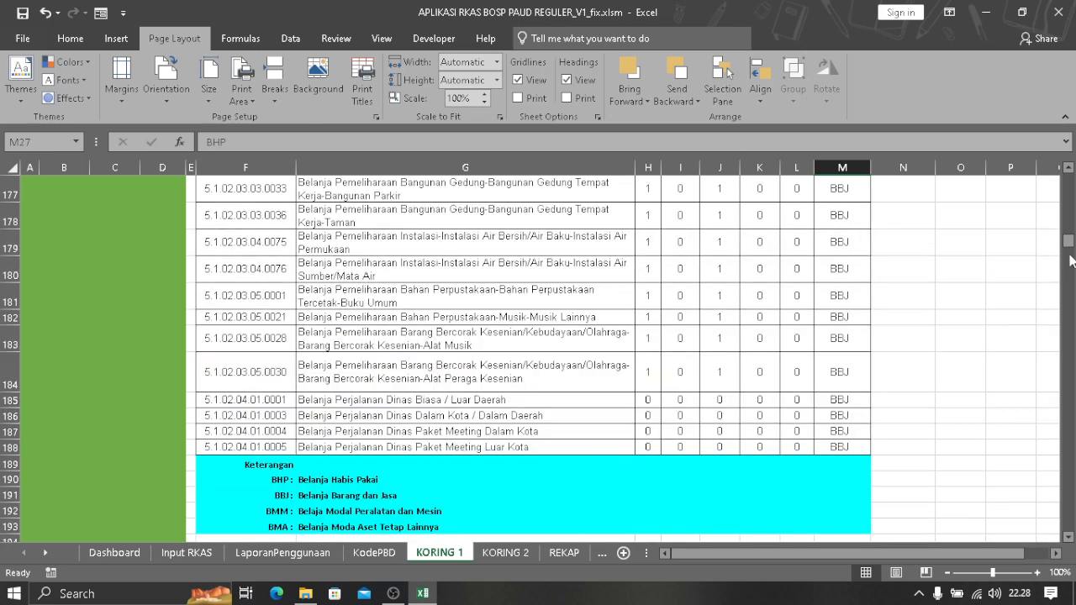
drag(1068, 242, 1070, 183)
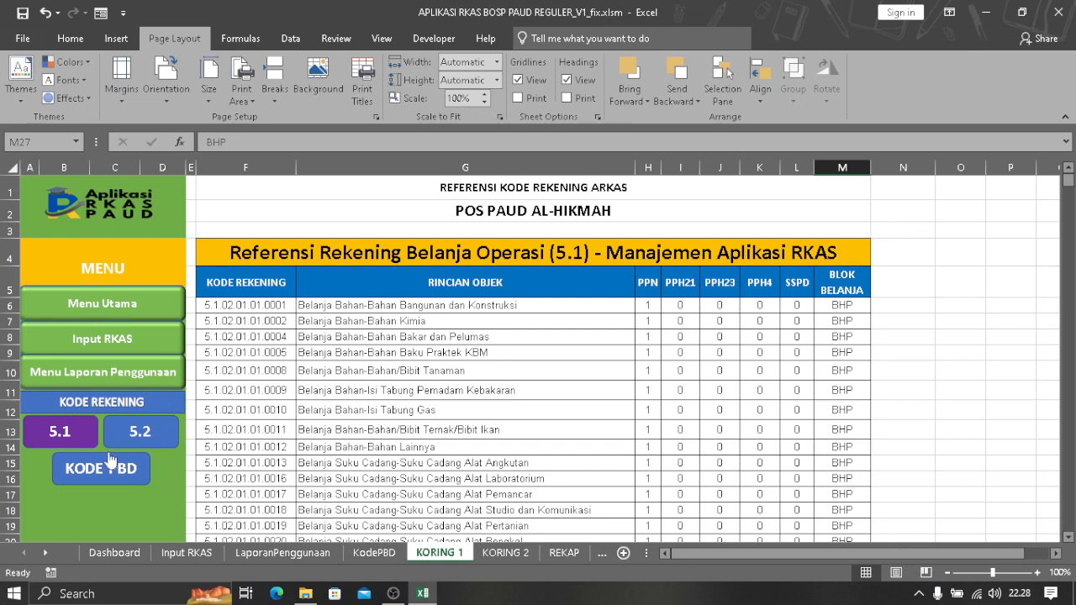
- Open the 5.2 account codes and examine the capital expenditure list through to its Keterangan legend
click(140, 432)
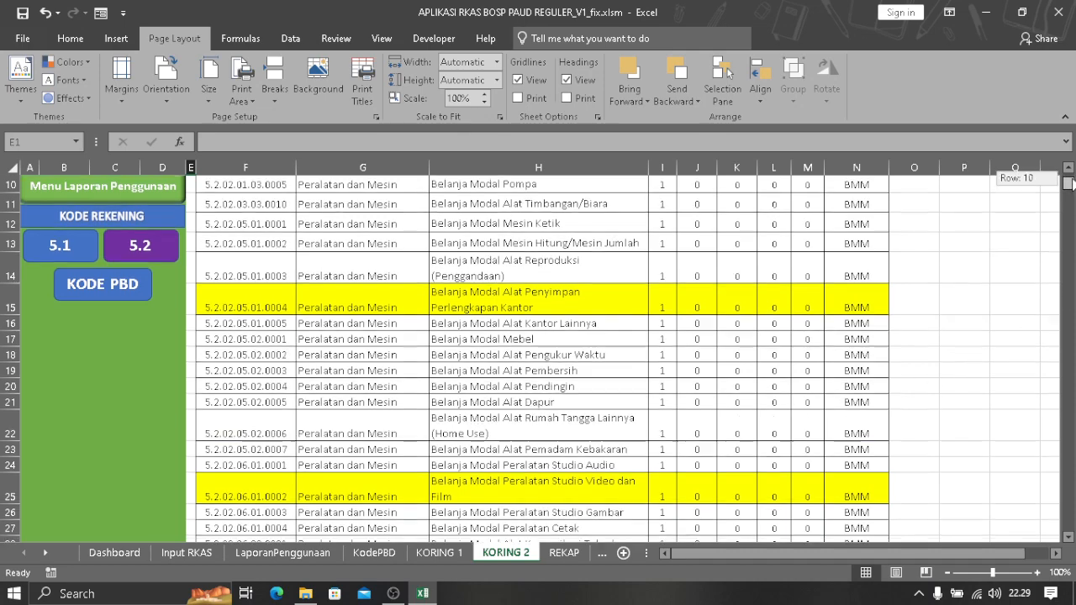
drag(1067, 184, 1067, 195)
scroll(722, 484, down, 3)
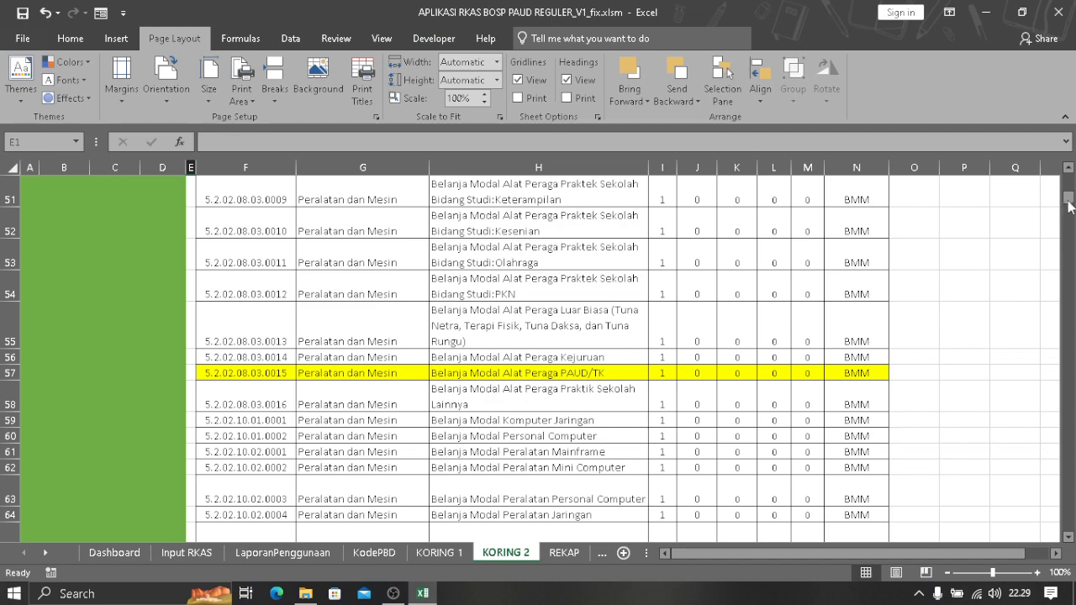
mouse_move(1069, 207)
mouse_down()
mouse_move(1069, 232)
mouse_move(1069, 210)
mouse_up()
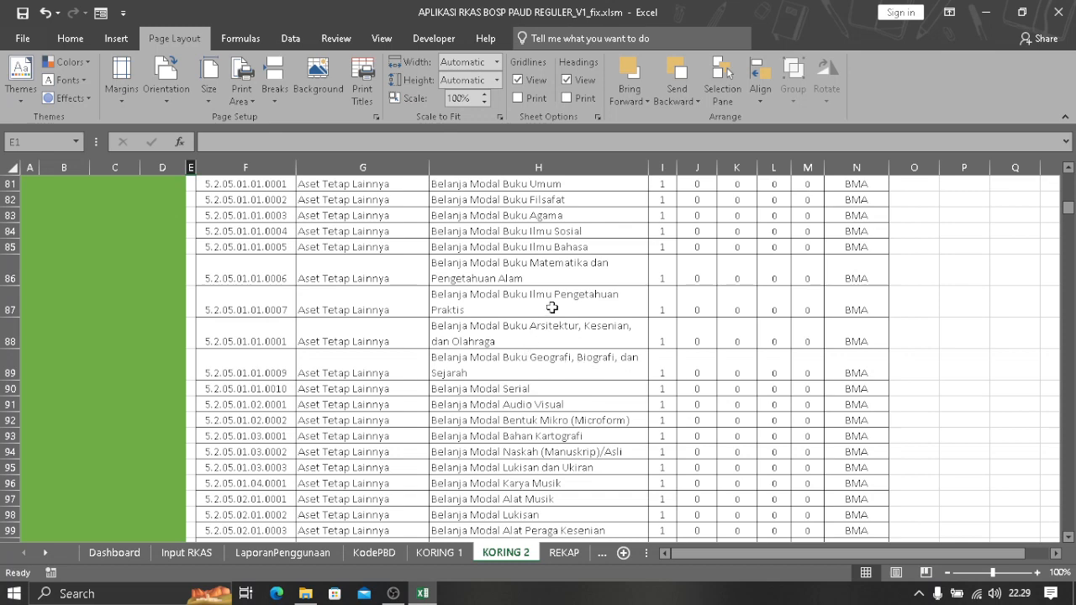
scroll(552, 308, down, 3)
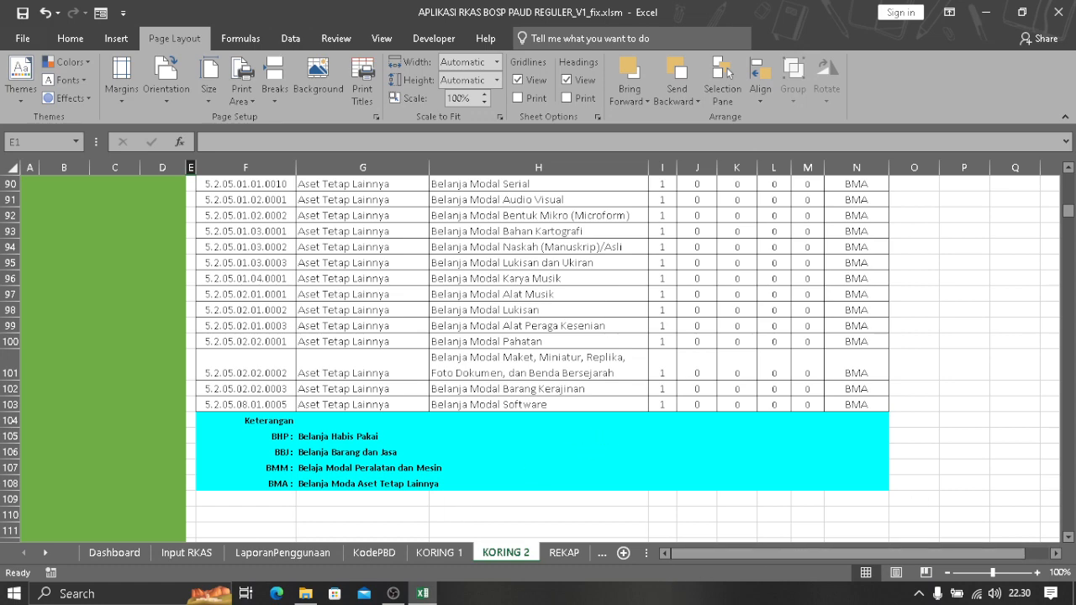
drag(1069, 214, 1070, 196)
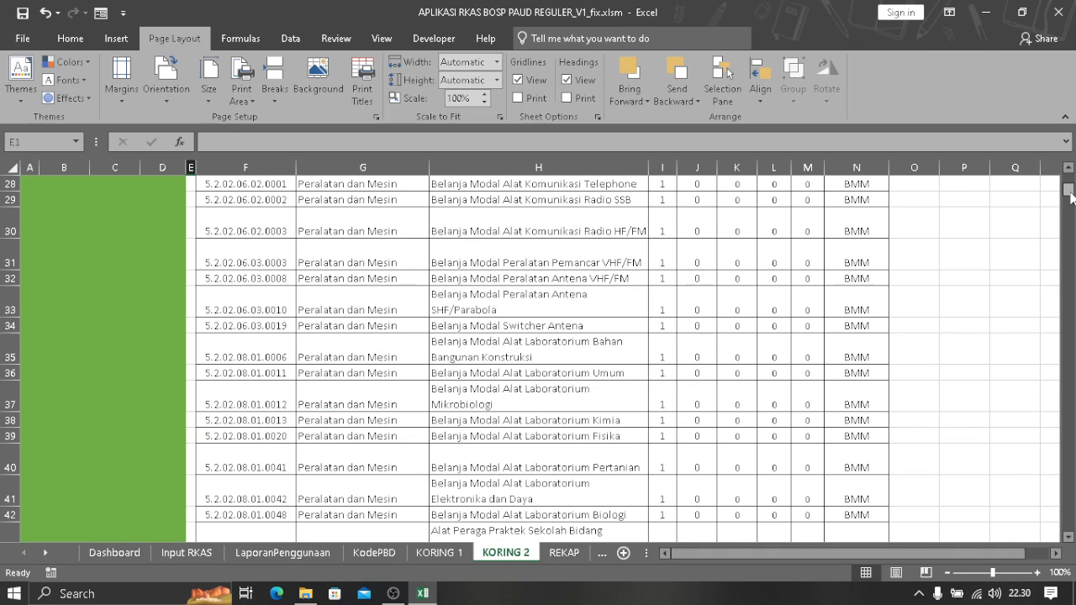
drag(1070, 196, 1069, 178)
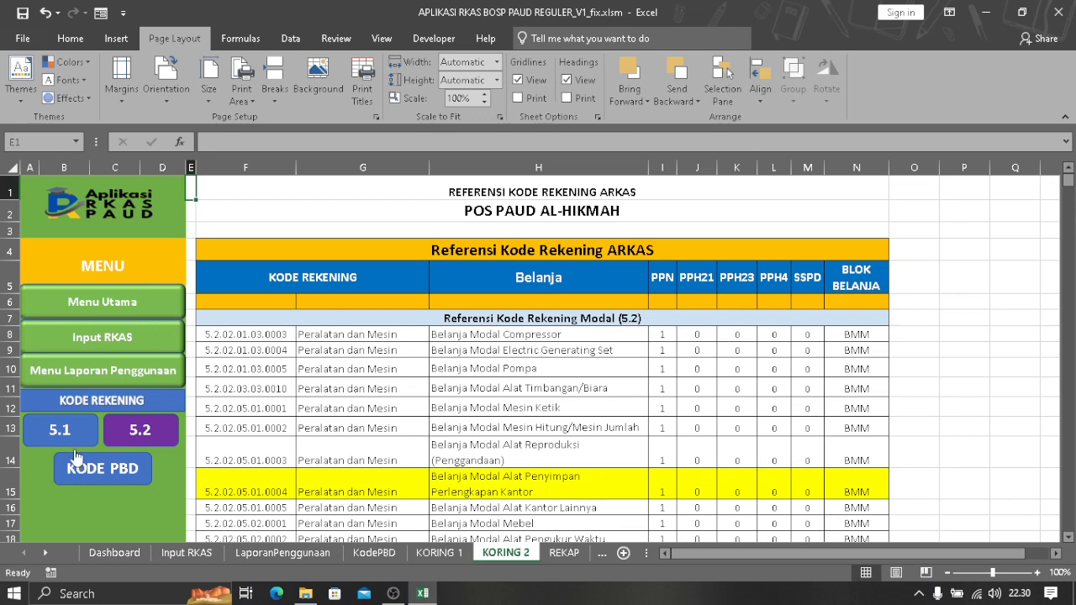
- Return to the Laporan Penggunaan menu and open the Buku Bantu Belanja for Januari
click(90, 377)
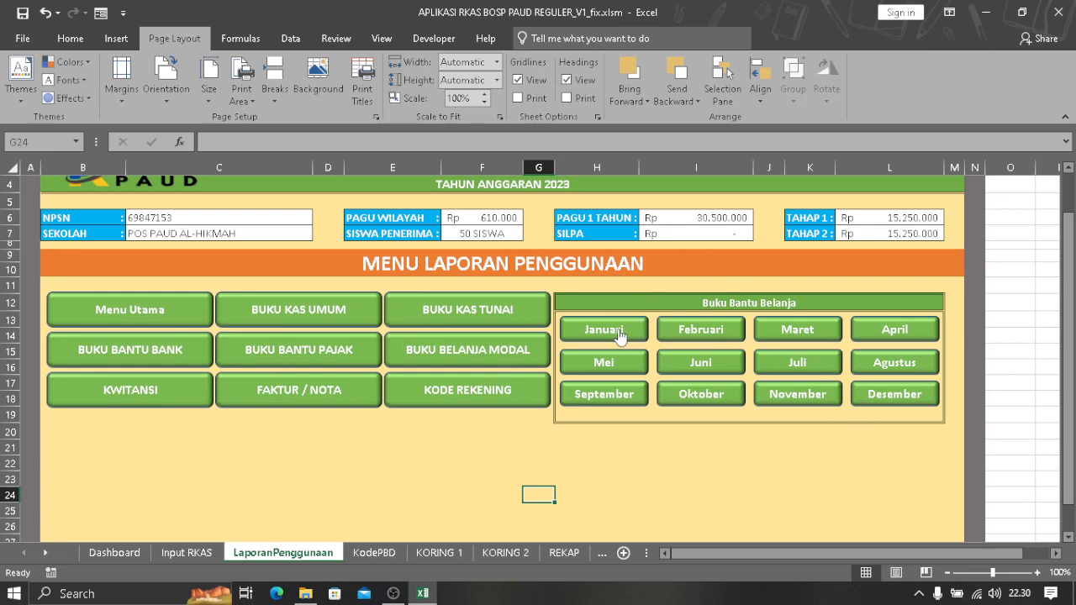
click(593, 336)
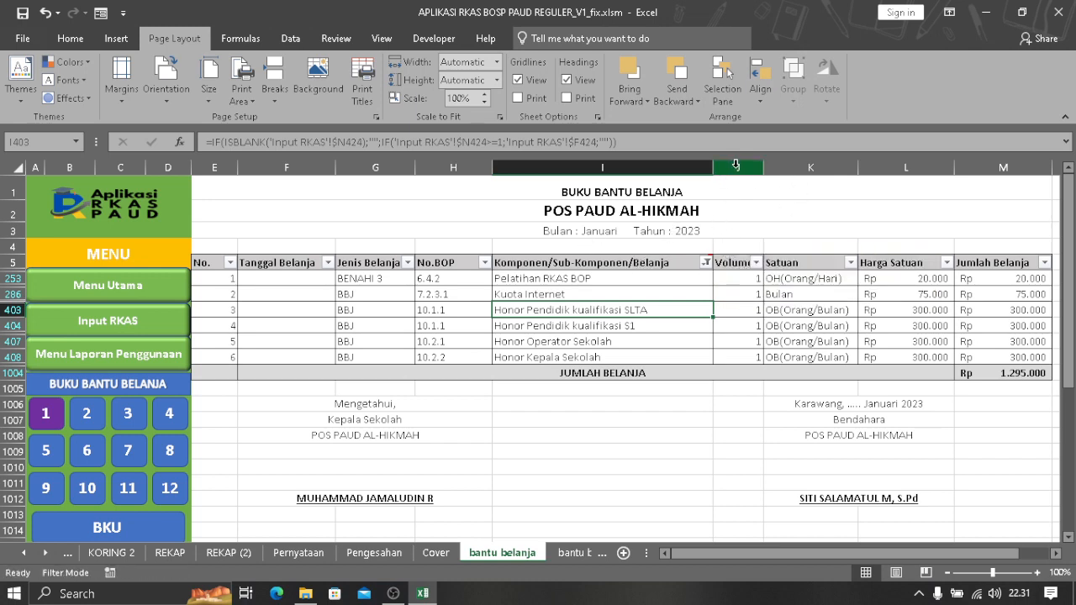
mouse_move(666, 262)
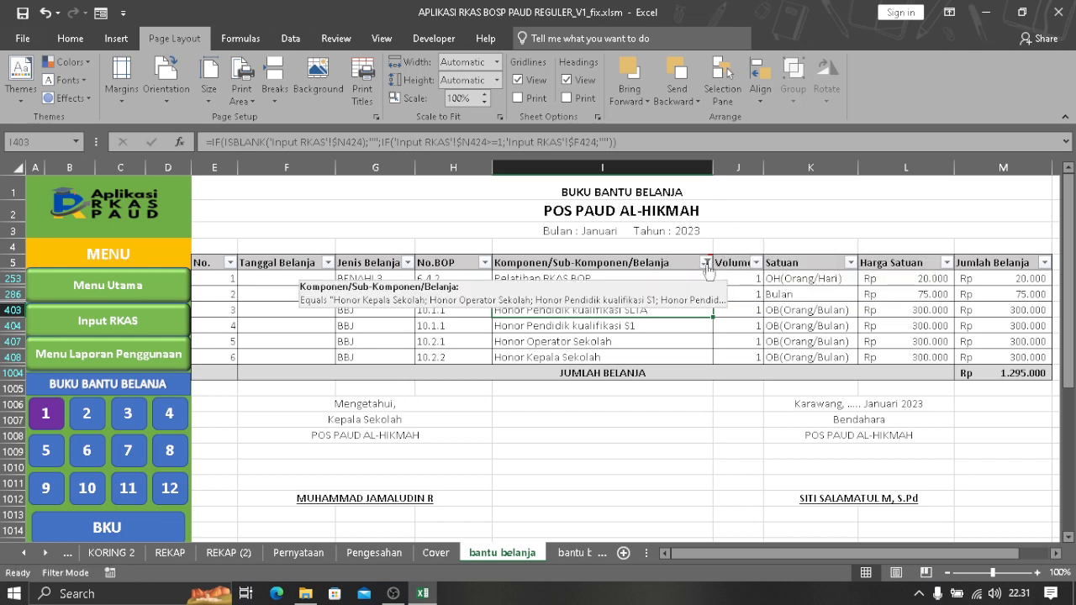
- Filter the Komponen/Sub-Komponen/Belanja column to include every entry except 0, JUMLAH and (Blanks)
click(706, 263)
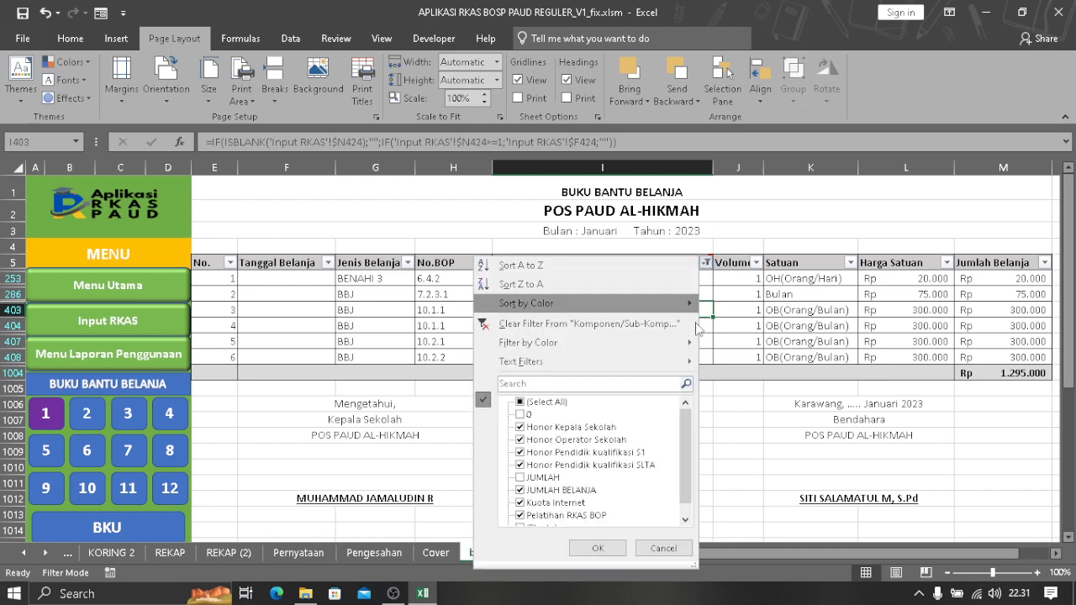
click(521, 403)
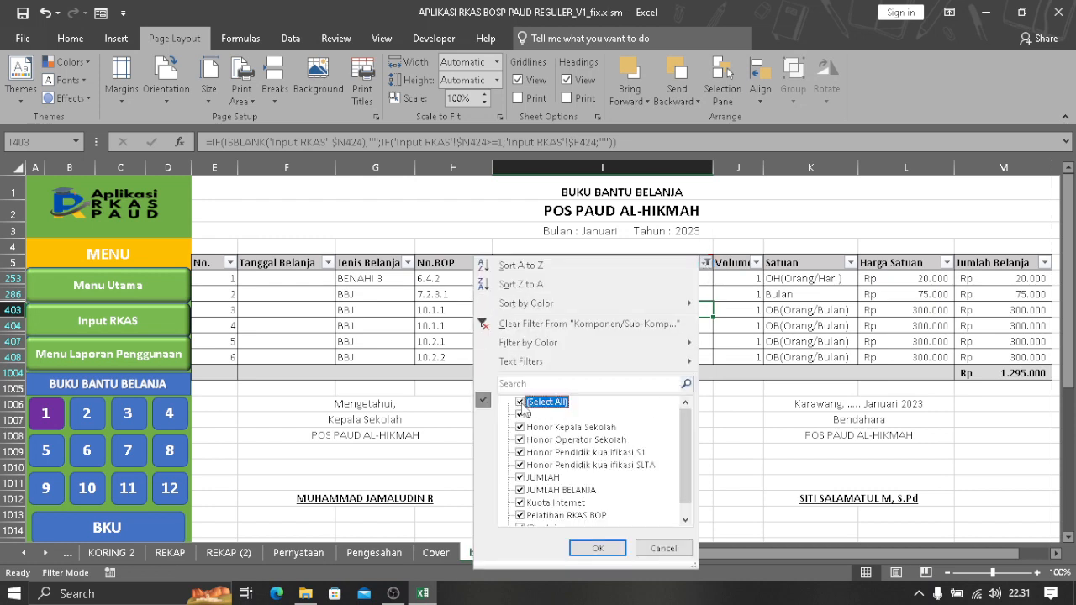
scroll(670, 454, down, 1)
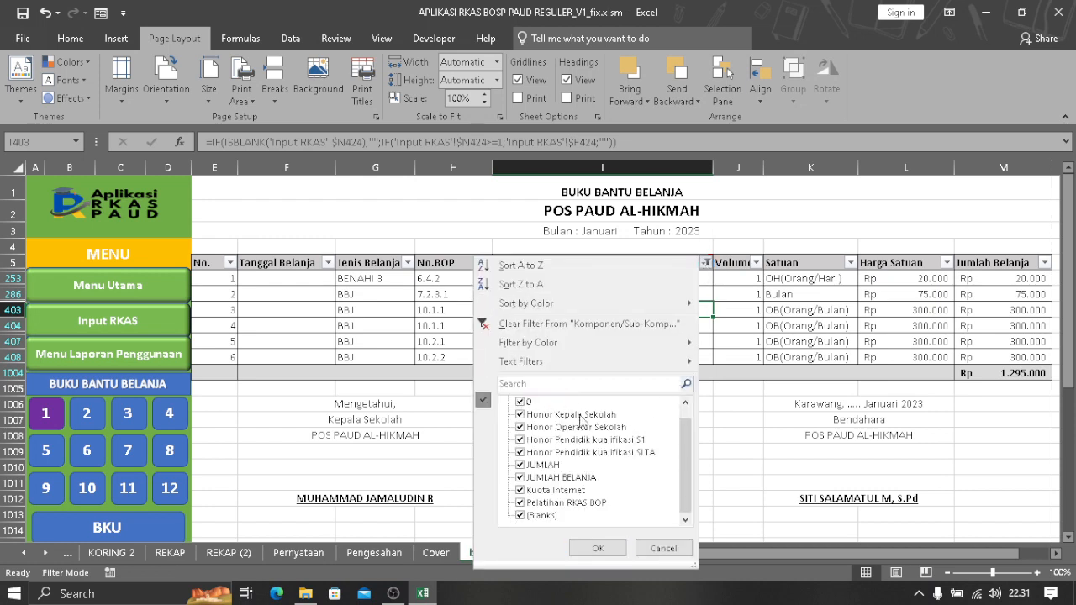
scroll(629, 481, up, 1)
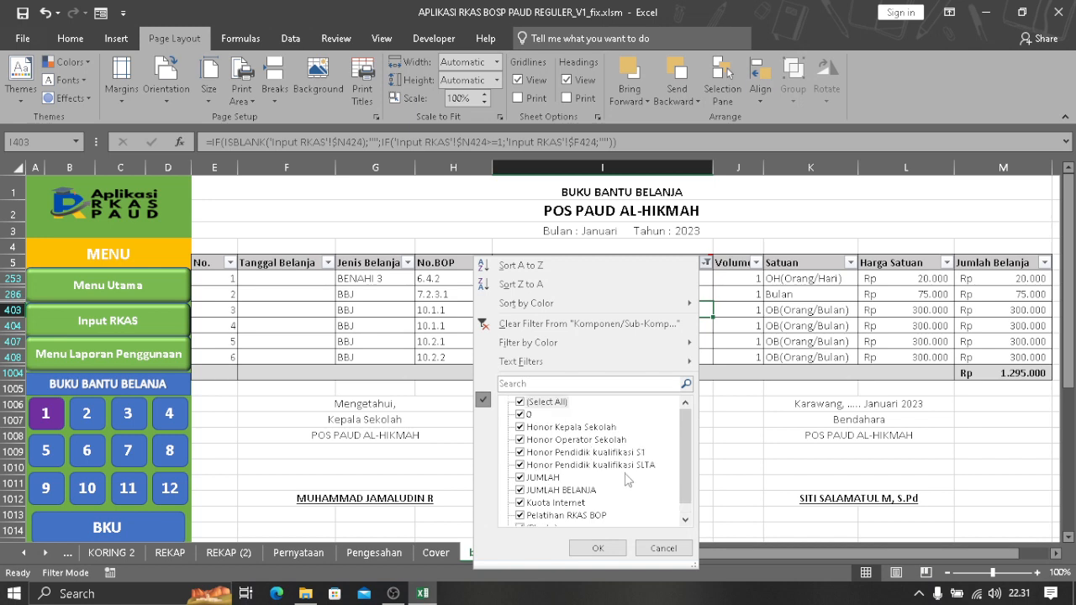
click(520, 415)
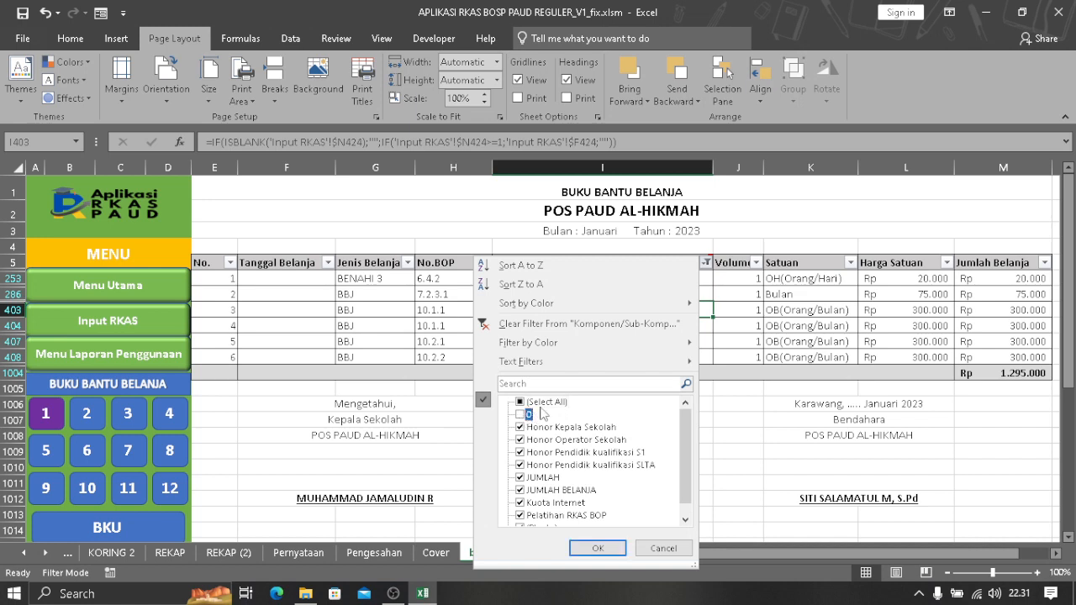
click(521, 415)
click(521, 414)
click(520, 478)
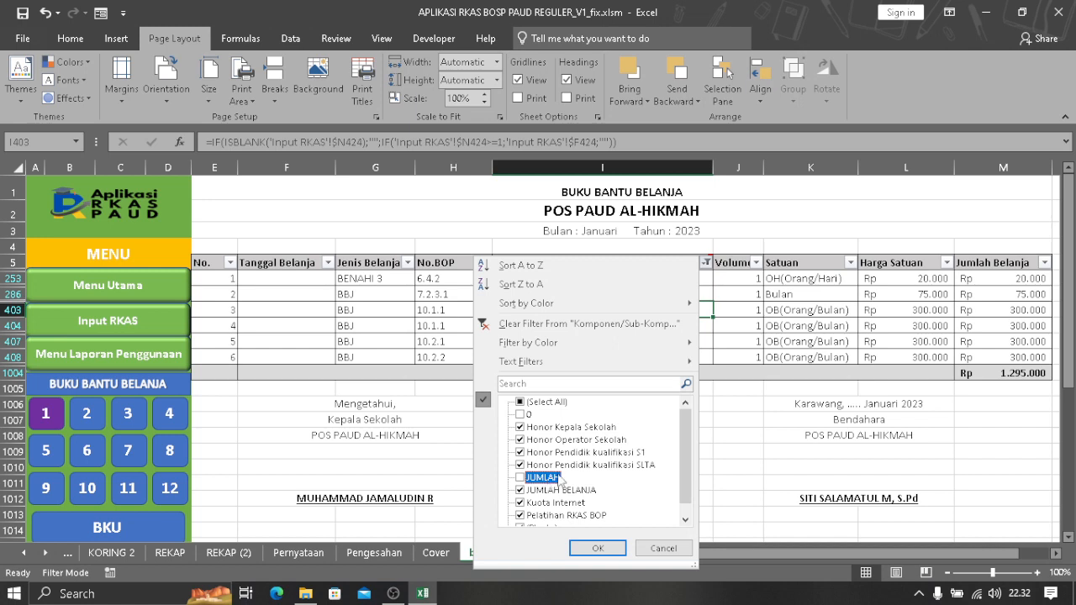
scroll(581, 486, down, 1)
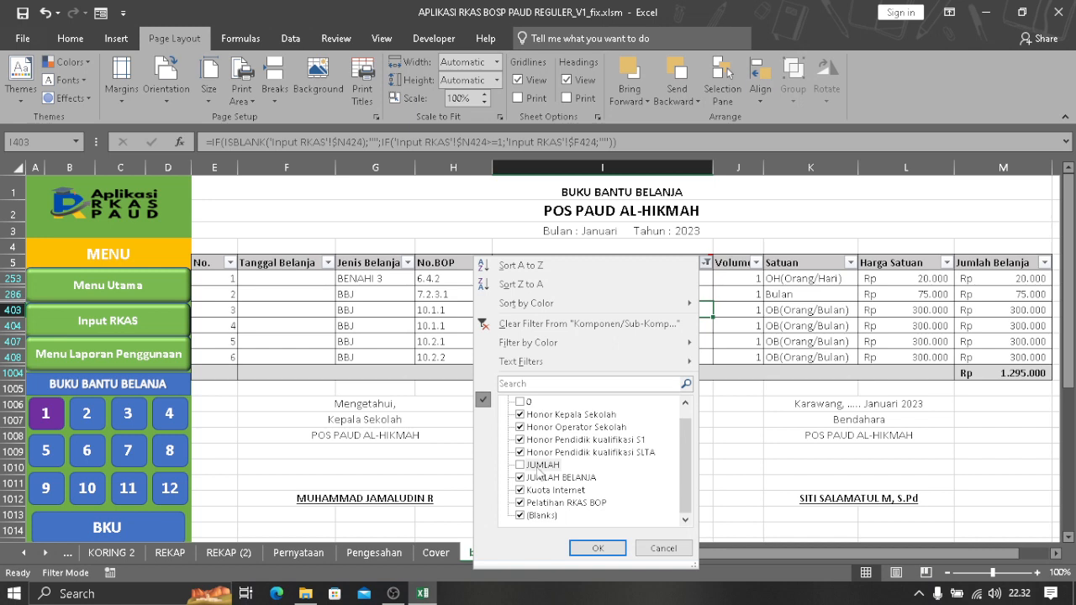
click(524, 516)
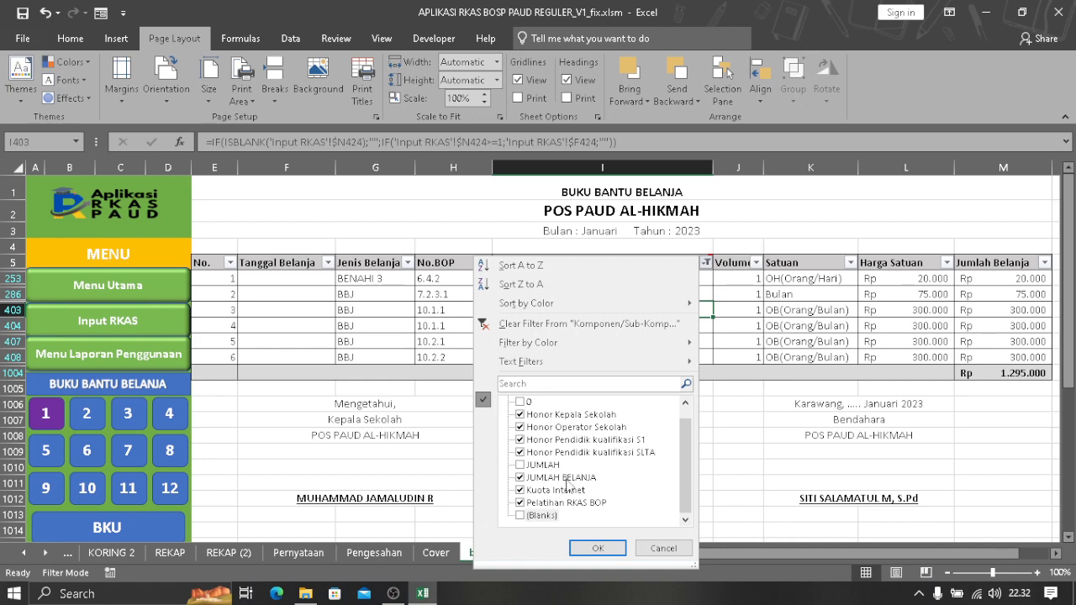
click(597, 548)
- Check the bantu belanja (2) sheet and return to the Jenis Belanja entry for Pelatihan RKAS BOP in the Januari book
click(556, 552)
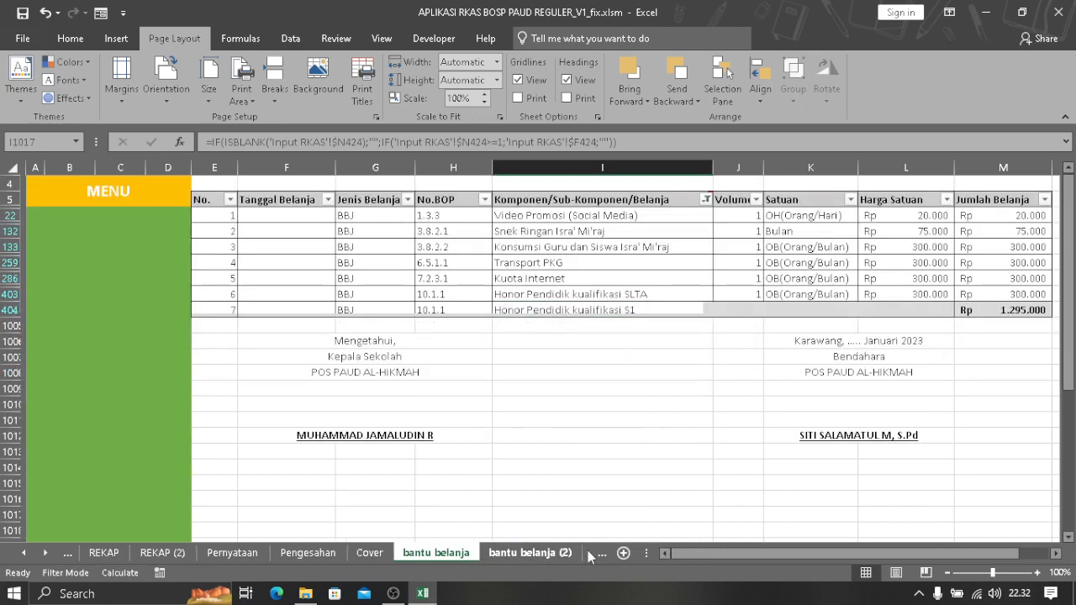
click(50, 350)
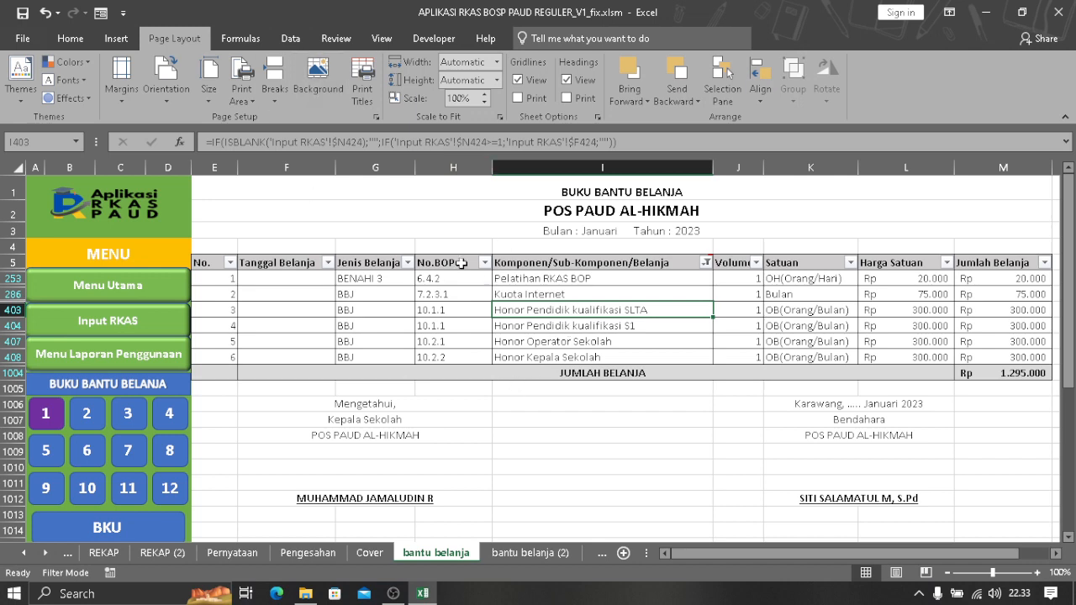
click(395, 281)
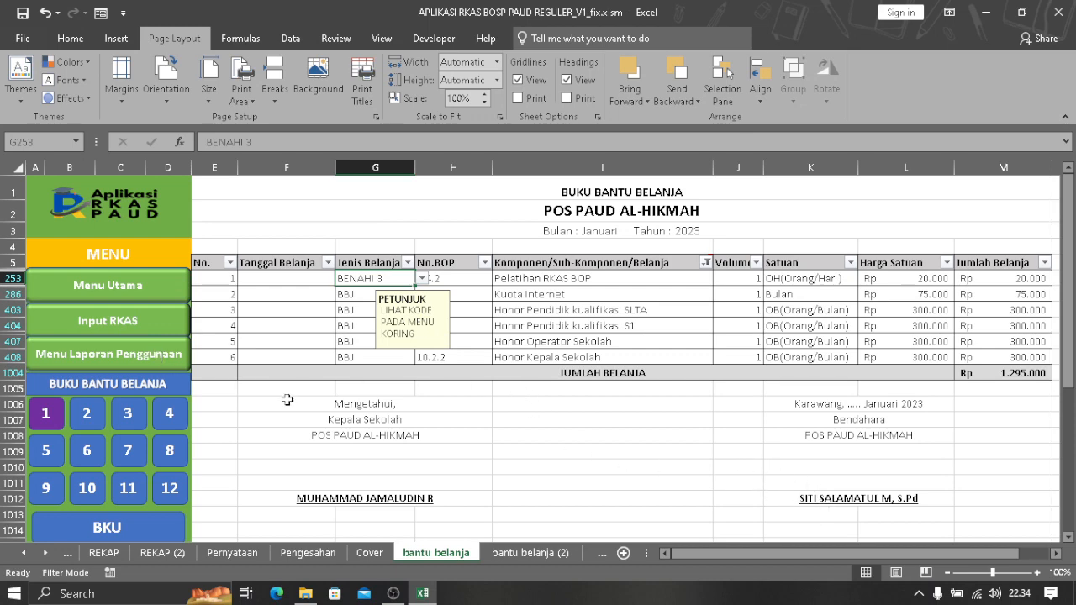
- Look through the linked BKU, BKT, BANK and PAJAK books and return to the Januari Buku Bantu Belanja
scroll(269, 388, down, 2)
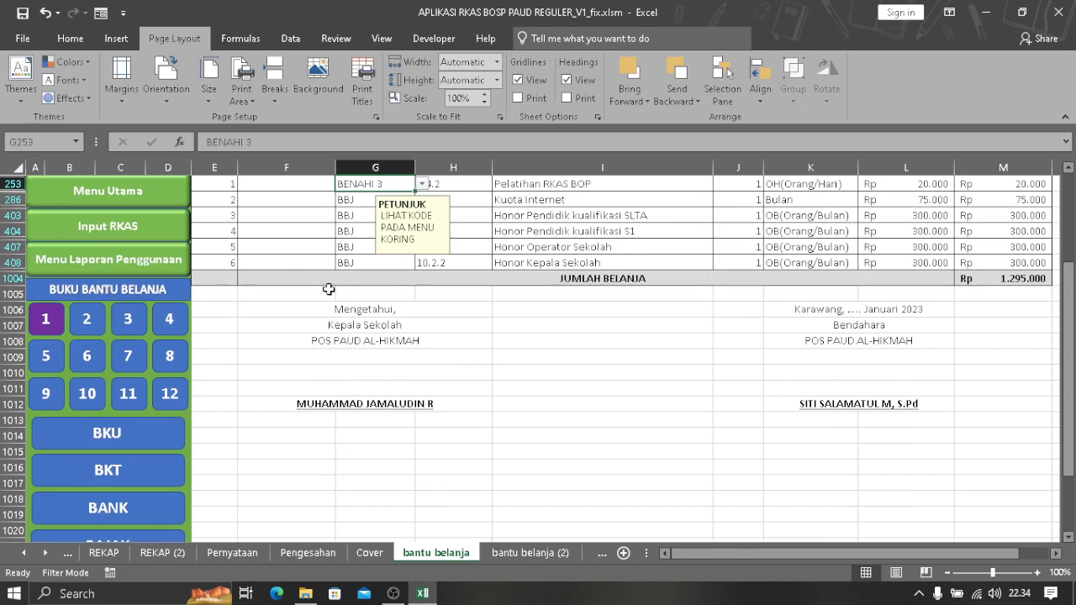
scroll(277, 361, down, 1)
scroll(260, 415, down, 1)
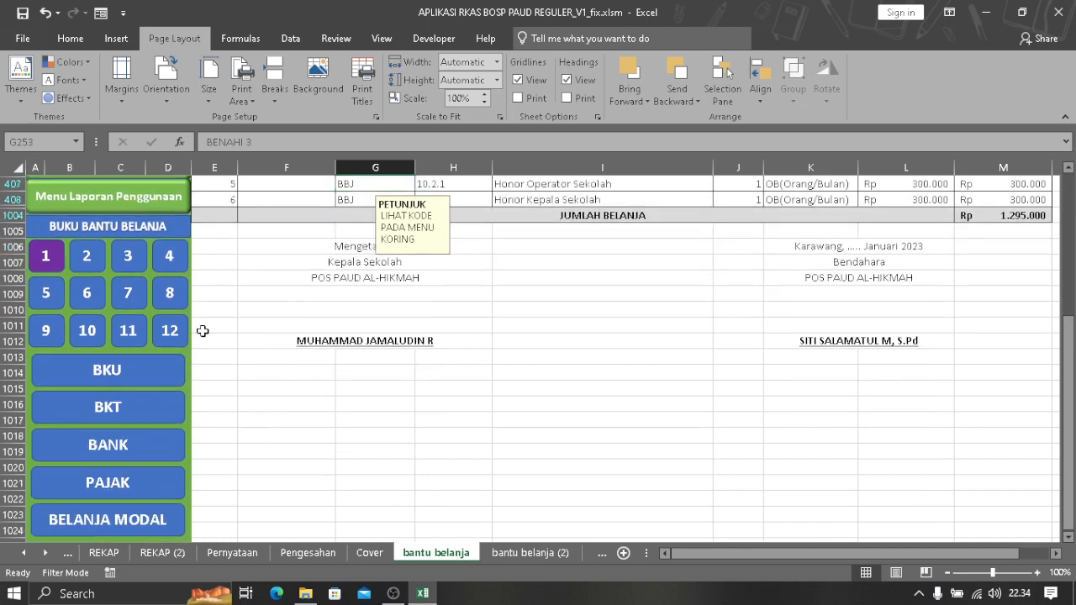
scroll(180, 395, down, 1)
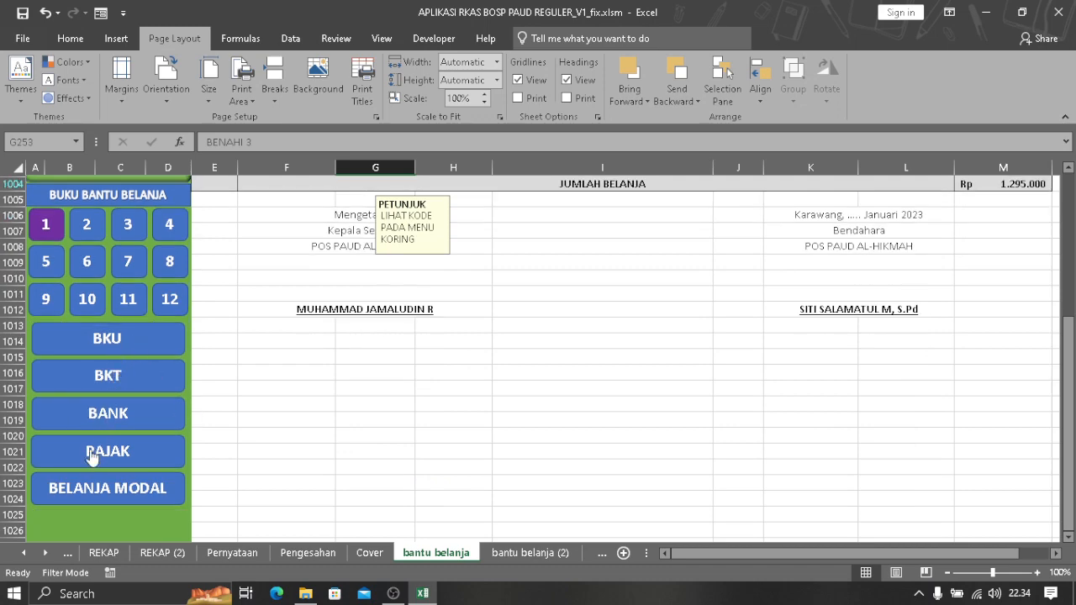
click(130, 348)
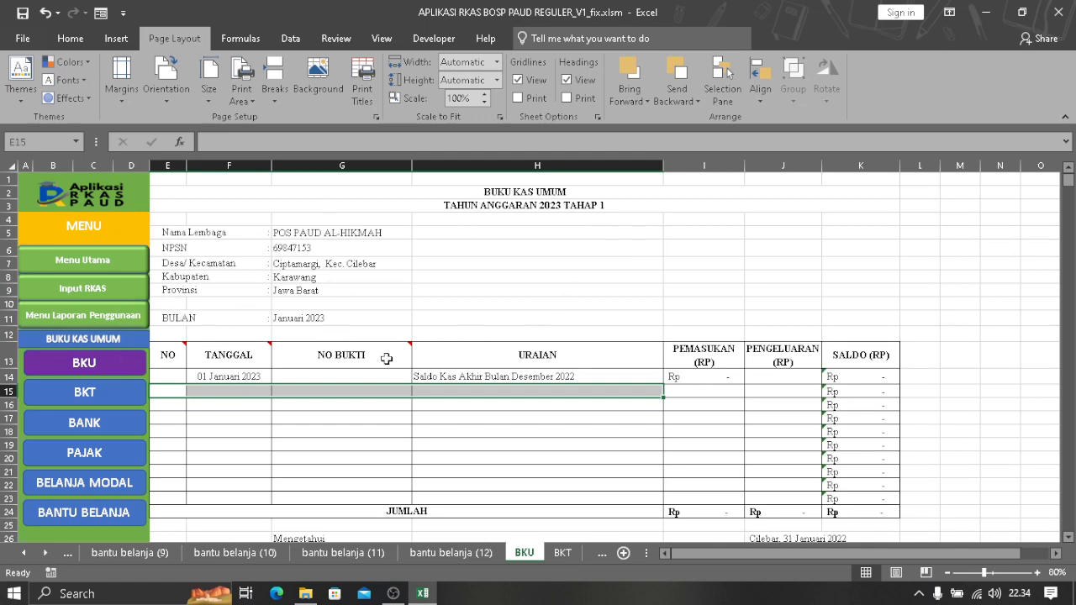
click(105, 395)
click(111, 356)
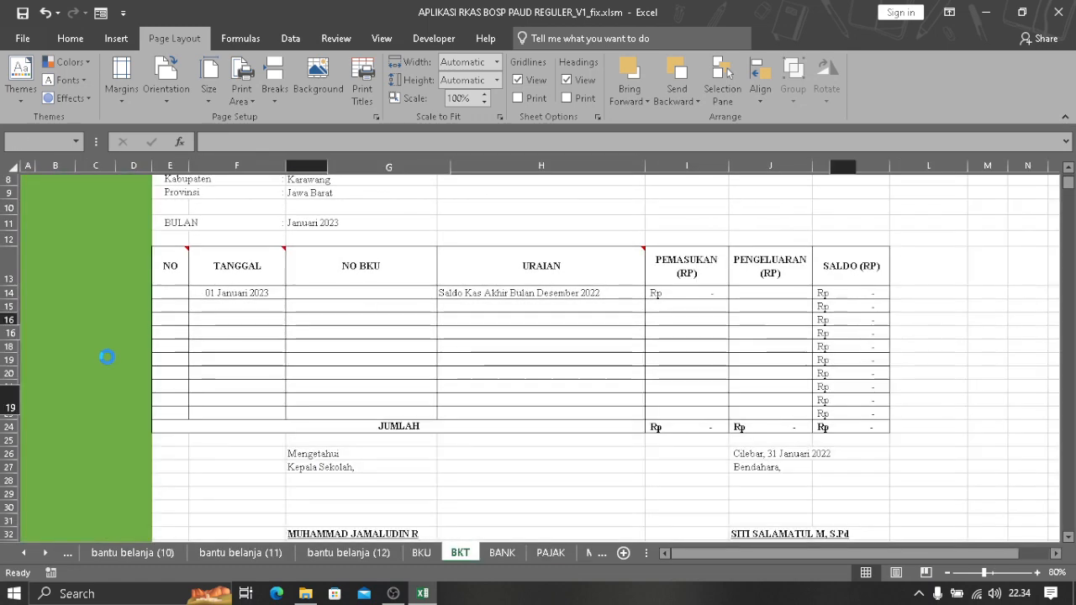
click(117, 407)
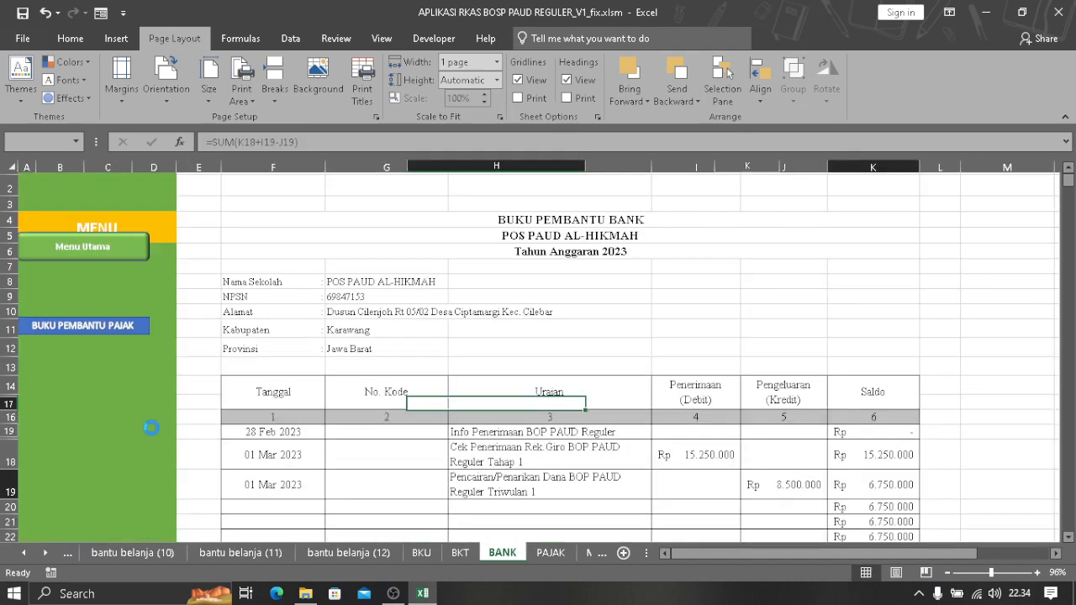
click(121, 471)
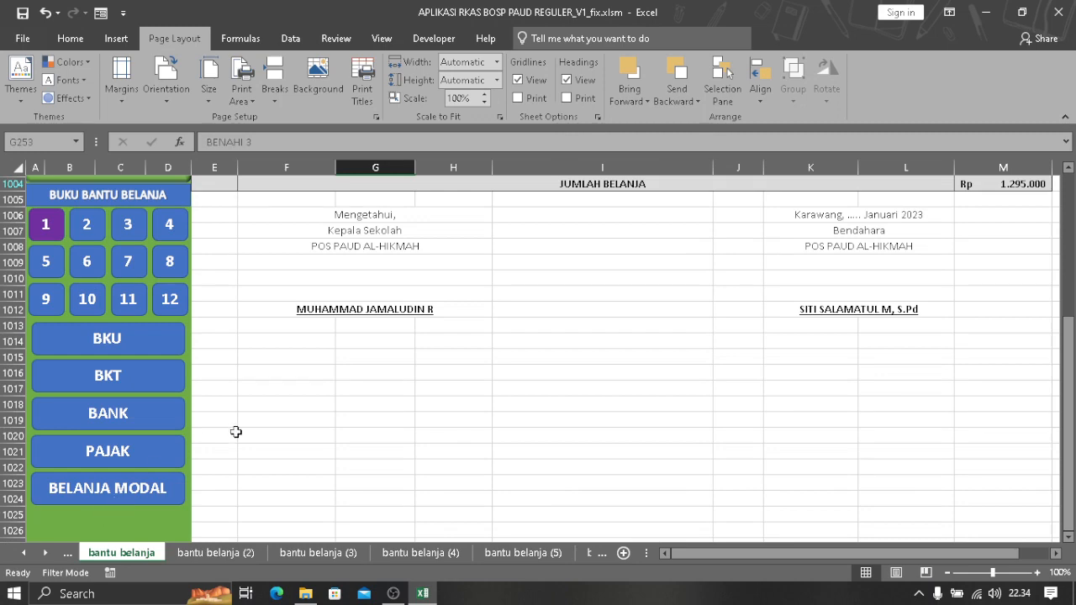
- Return to the Laporan Penggunaan menu and open the Buku Kas Umum
scroll(272, 454, up, 2)
scroll(248, 421, up, 3)
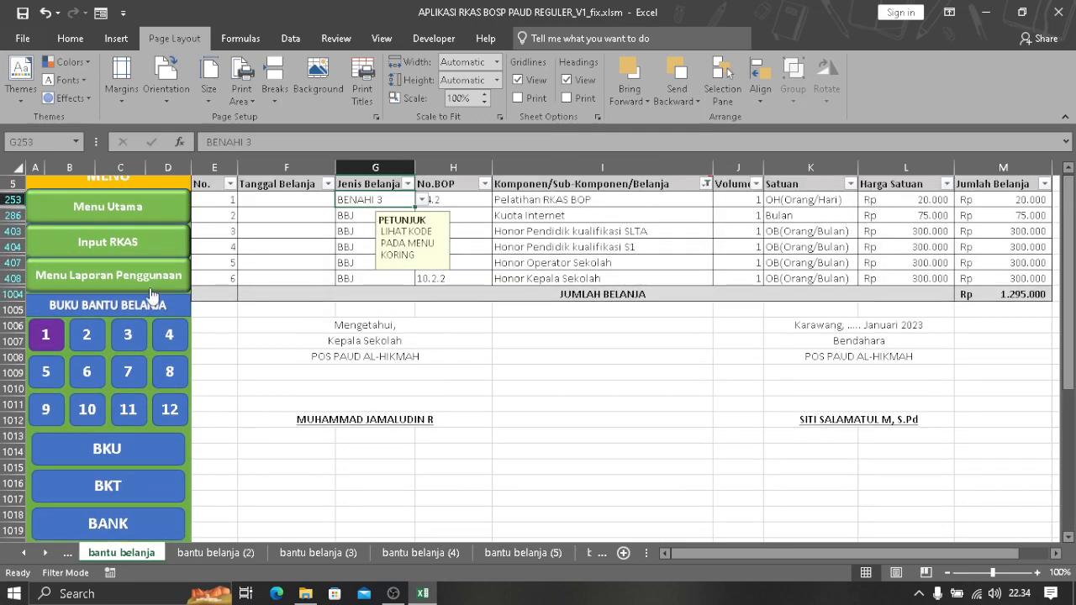
click(144, 278)
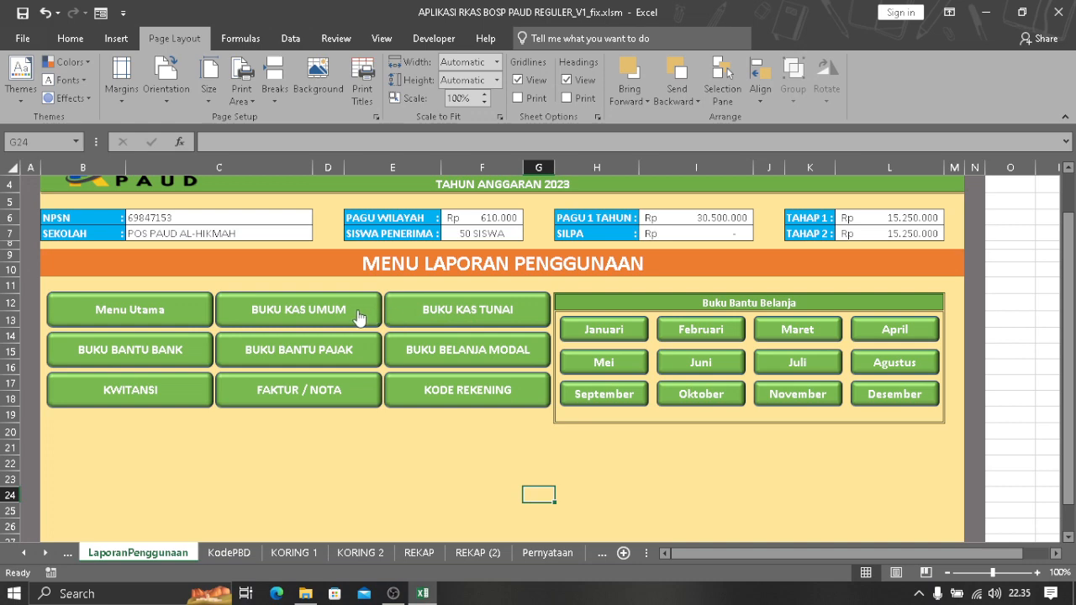
click(308, 309)
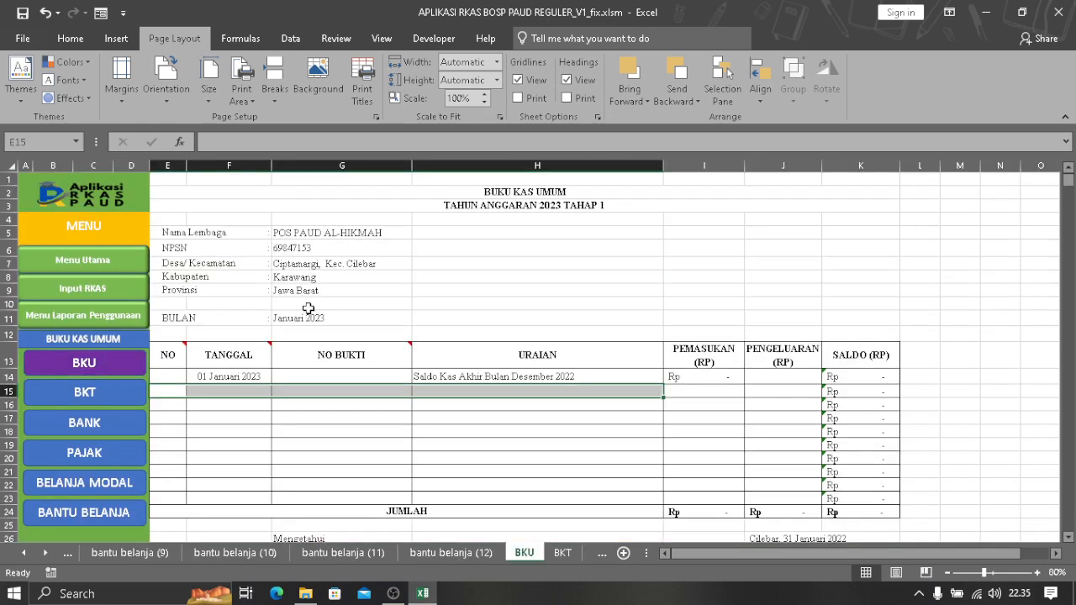
- Read the filling instructions attached to the NO, TANGGAL and NO BUKTI headers of the Buku Kas Umum
click(532, 402)
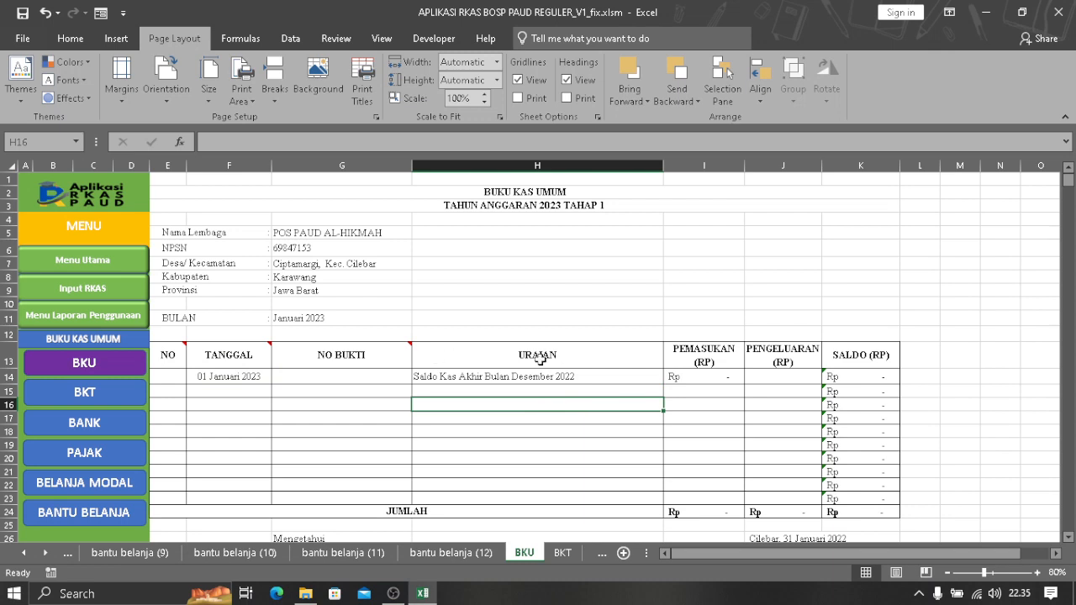
mouse_move(174, 354)
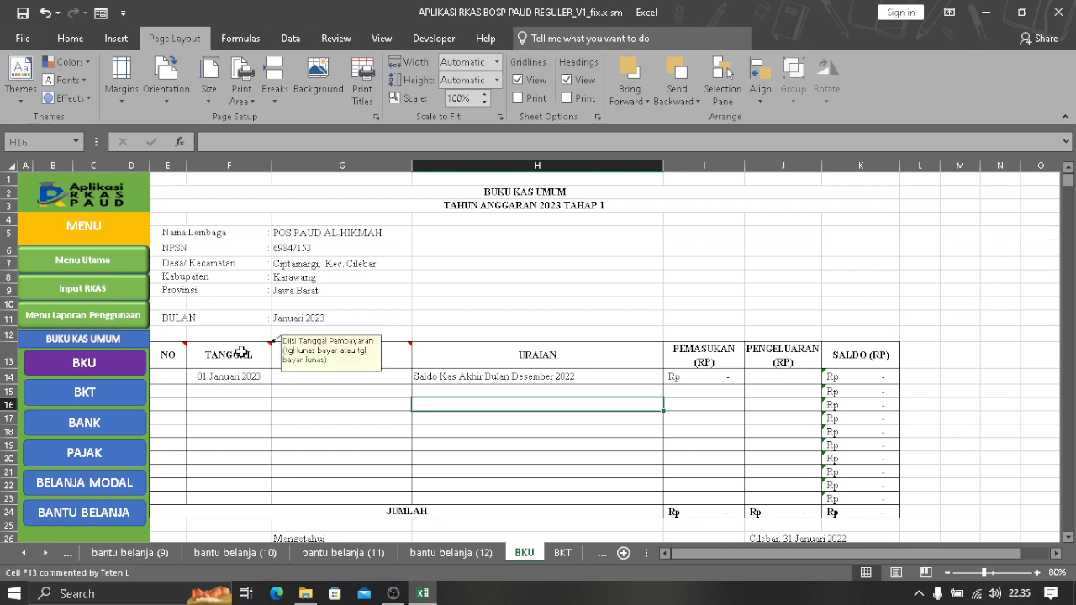
mouse_move(324, 366)
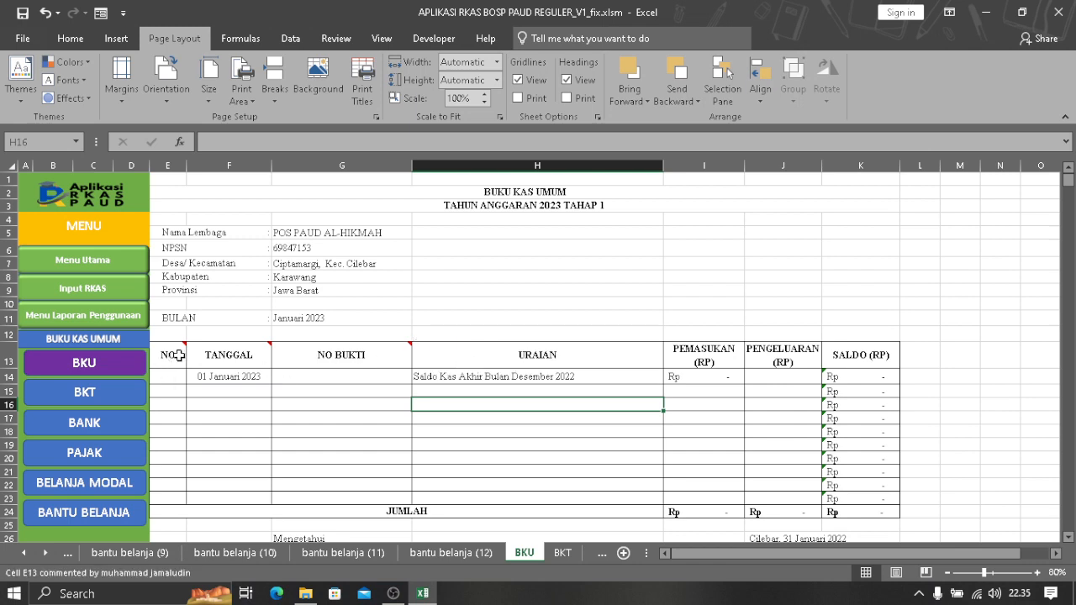
mouse_move(254, 356)
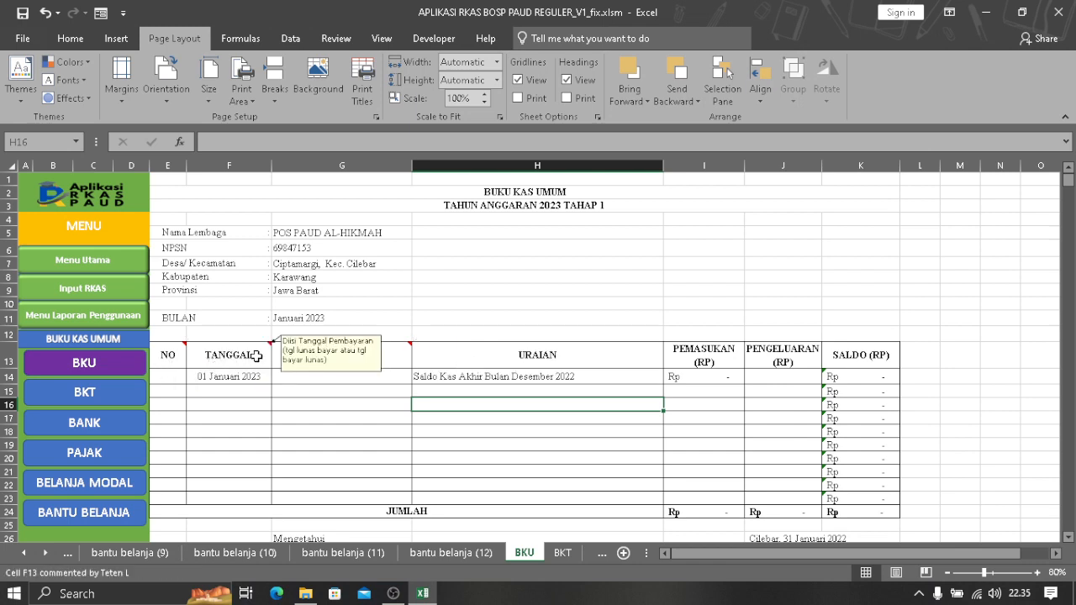
mouse_move(395, 360)
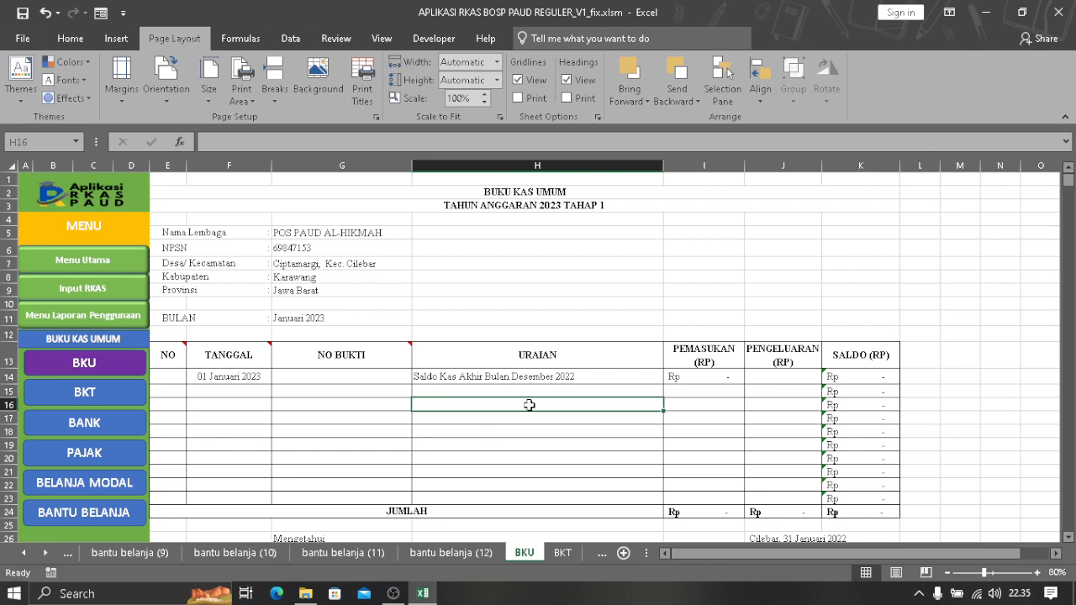
- Compare the Buku Kas Umum with the Buku Kas Tunai, checking the Uraian column in both books
click(114, 393)
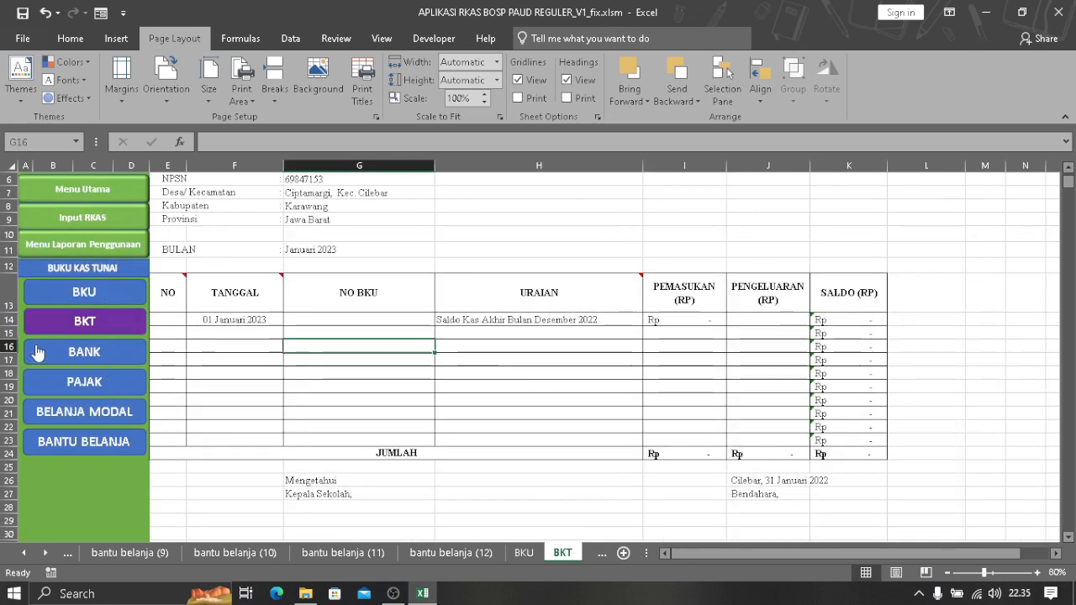
click(89, 298)
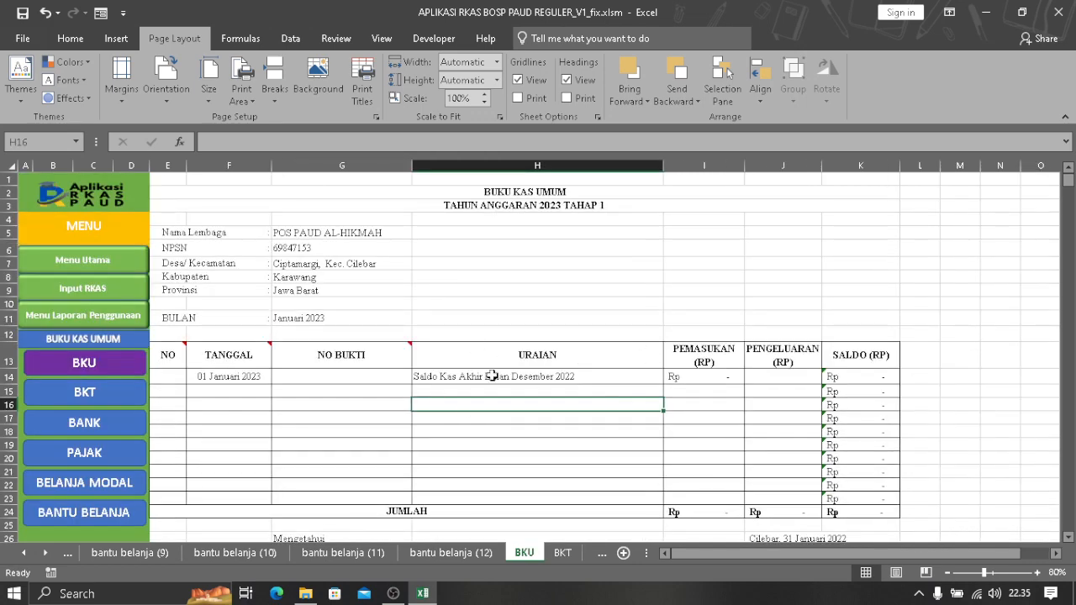
click(492, 390)
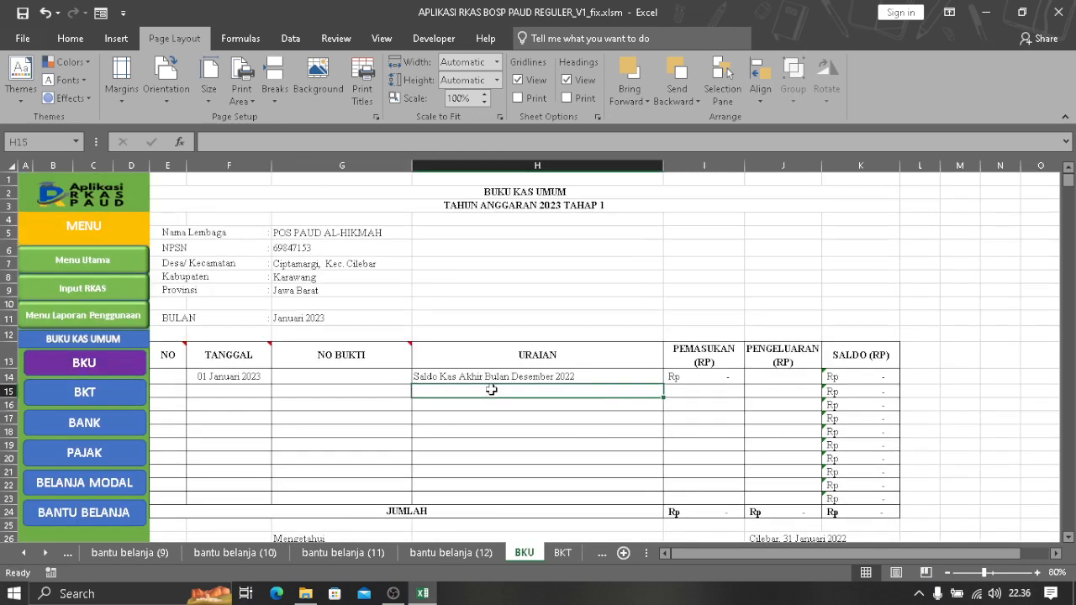
click(113, 398)
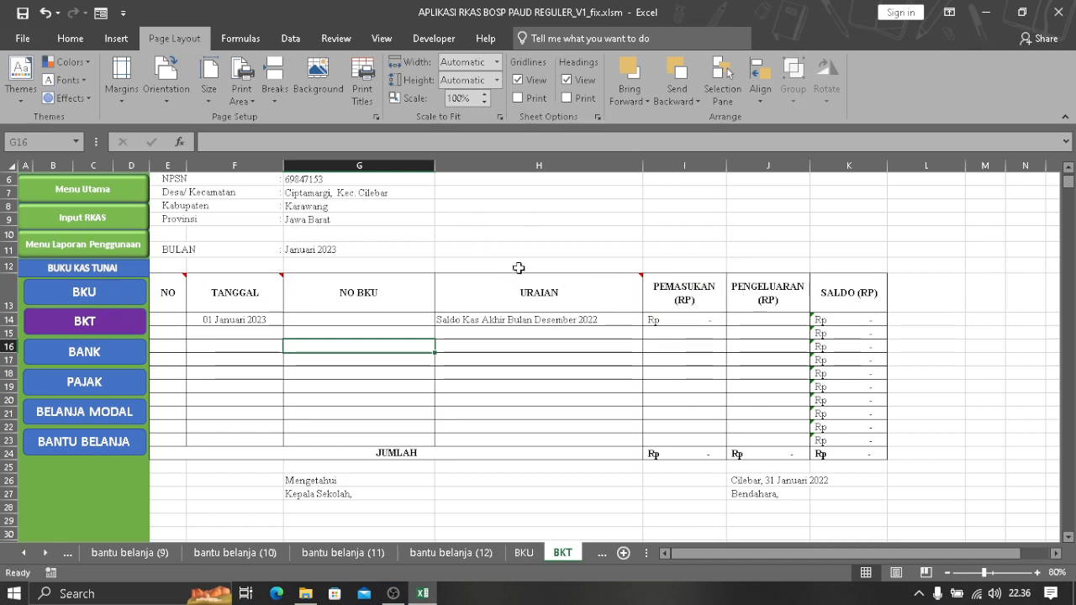
mouse_move(530, 290)
click(115, 293)
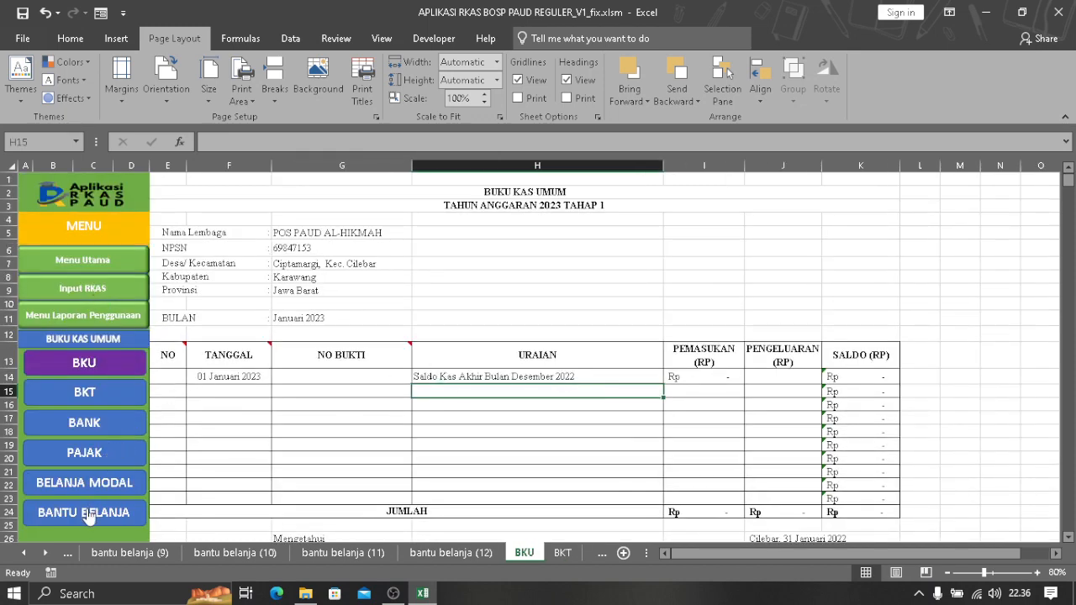
- Reopen the Januari Buku Bantu Belanja and examine the four Honor entries from Komponen through Harga Satuan
click(82, 513)
scroll(588, 330, up, 1)
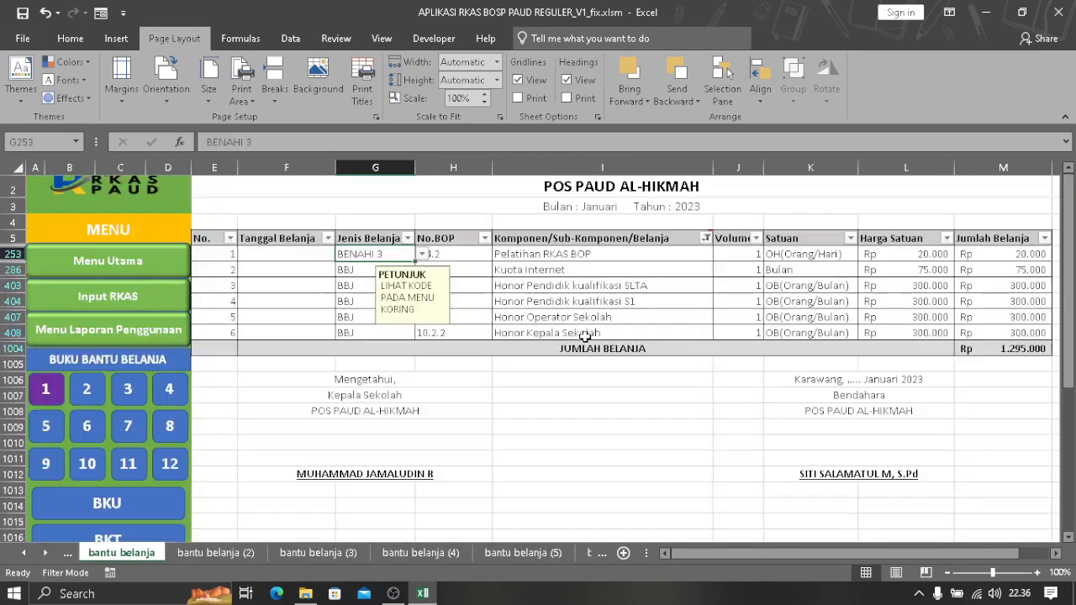
scroll(433, 290, down, 1)
scroll(426, 283, up, 1)
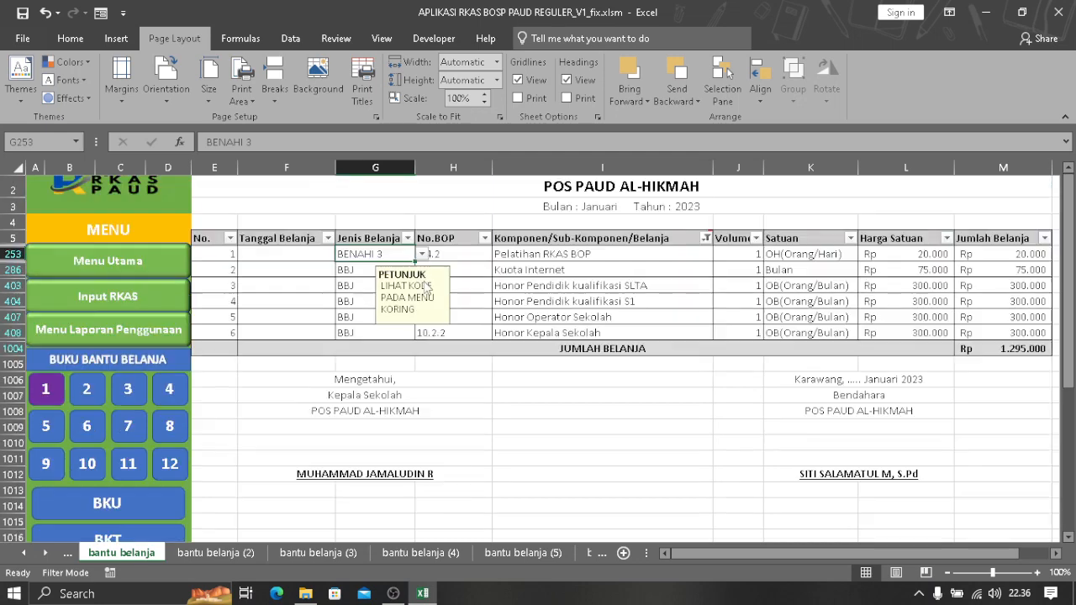
click(509, 287)
drag(508, 287, 882, 334)
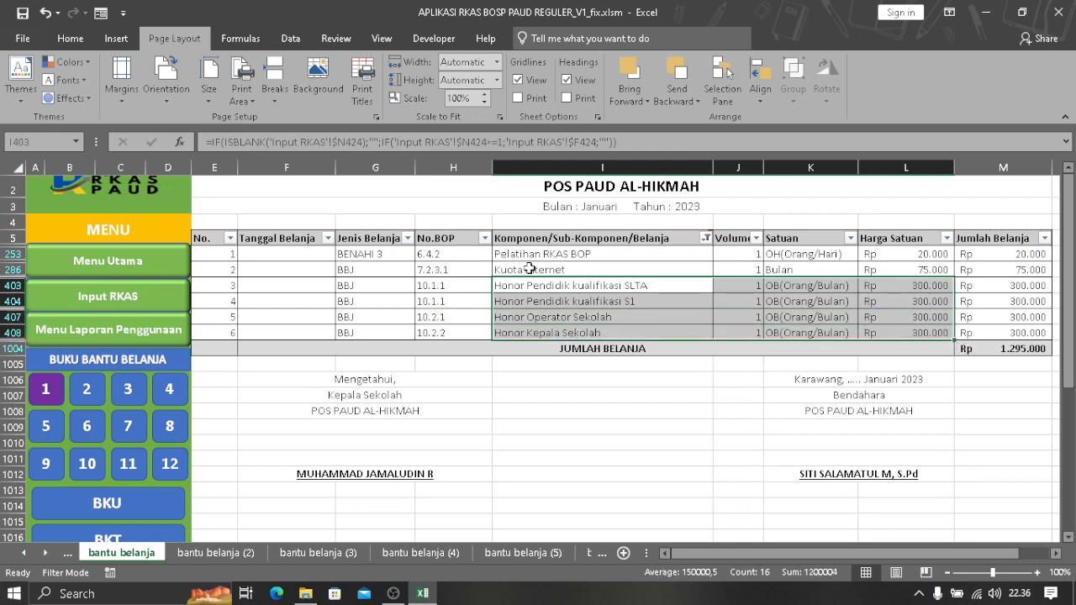
click(543, 409)
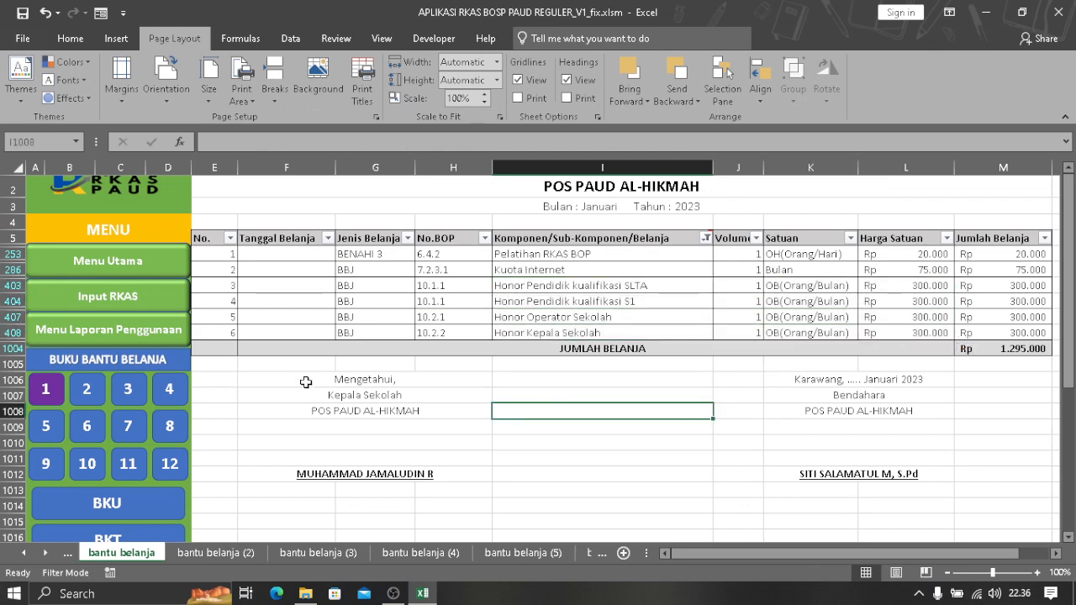
- Open the Buku Kas Umum and give the row below the Desember 2022 opening balance the number 1
click(130, 501)
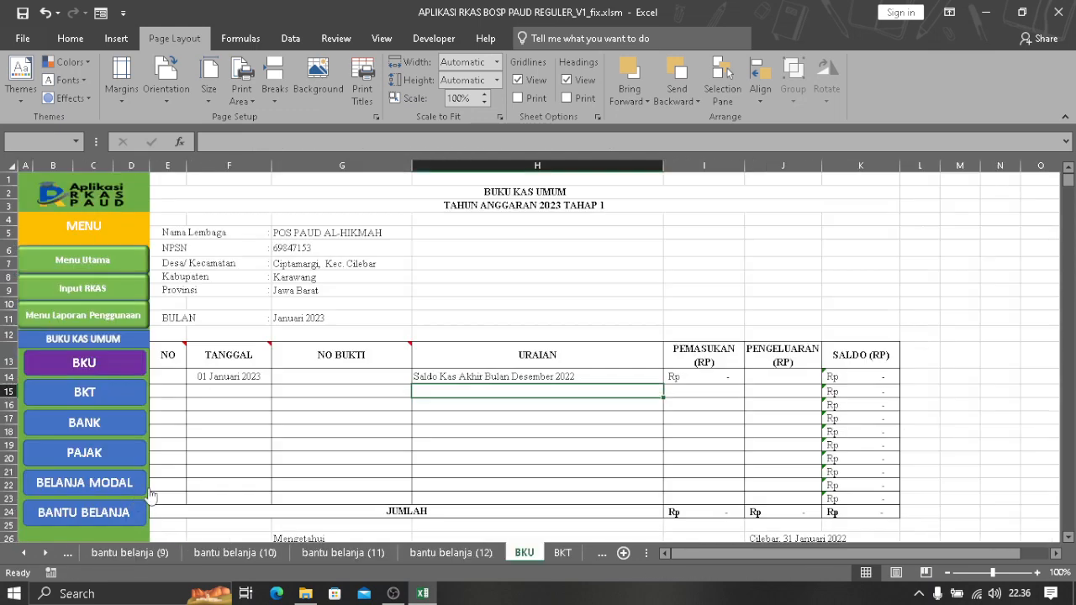
click(182, 389)
text(1)
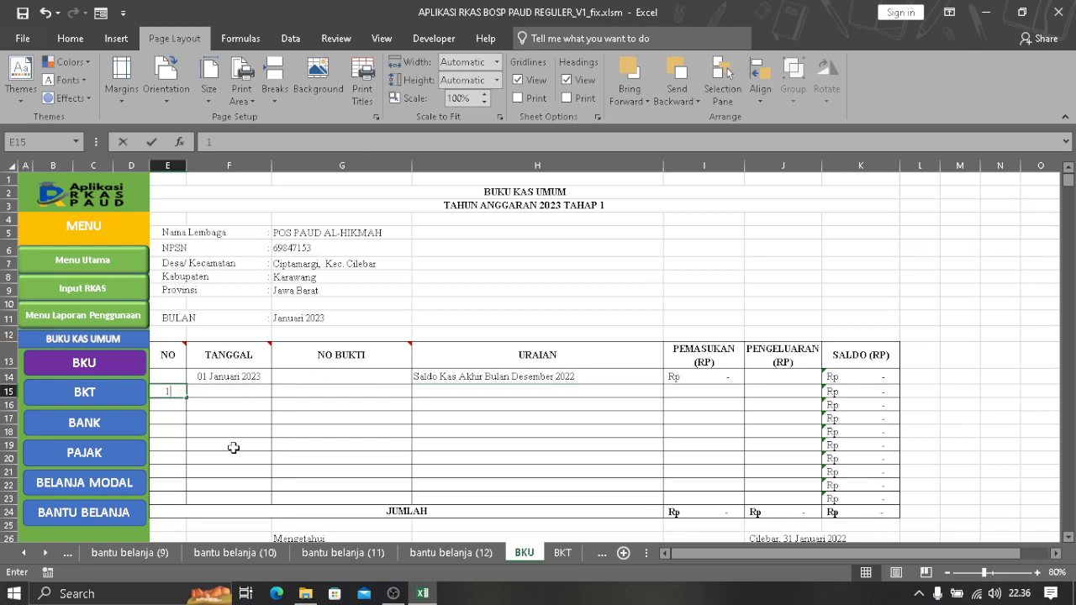
click(264, 392)
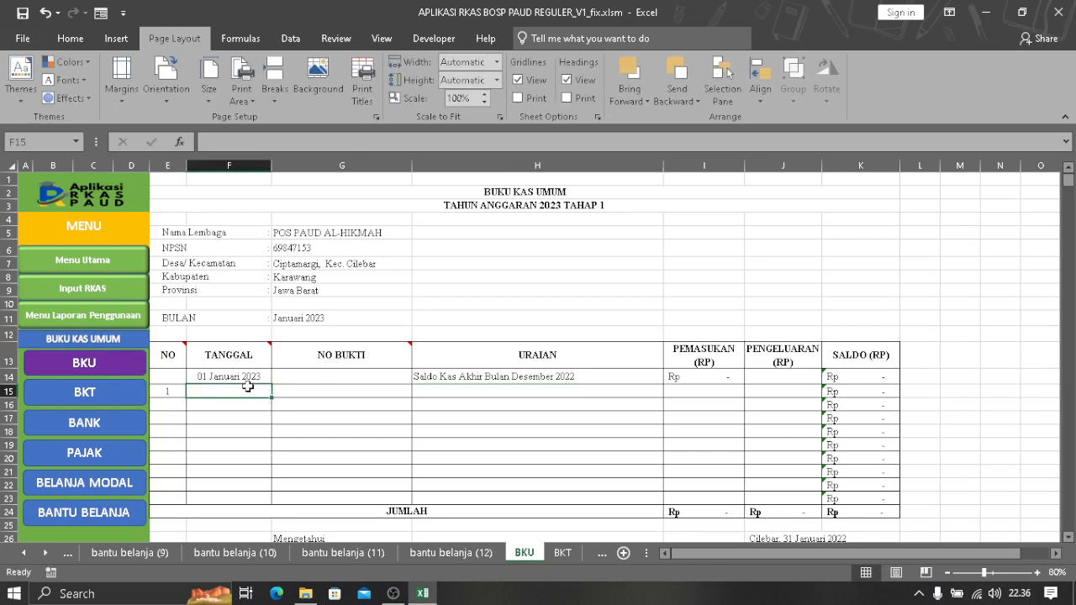
- Fill in entry 1 of the Buku Kas Umum with NO BUKTI BOP/I/PAUD-REG/2023/1 and Uraian HONORARIUM PTK
click(316, 390)
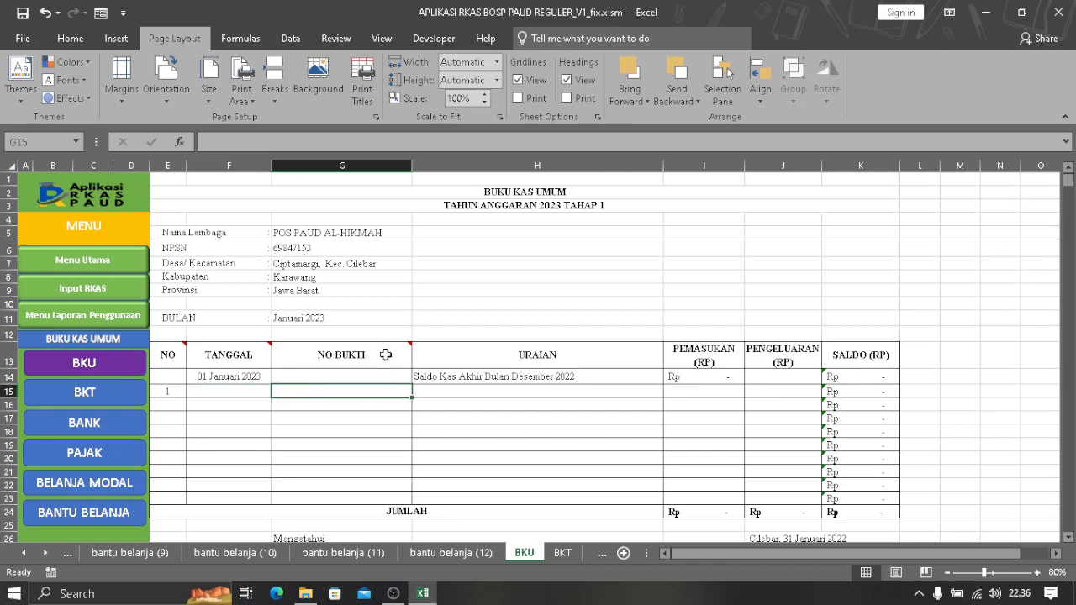
mouse_move(384, 355)
text(BOP/I)
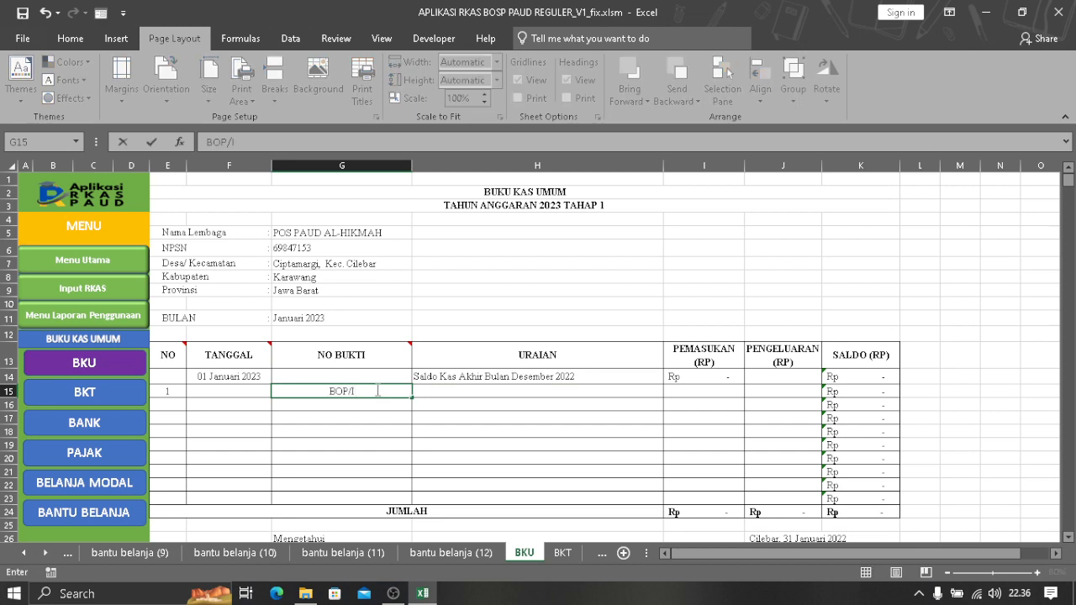
text(/PAUD-R)
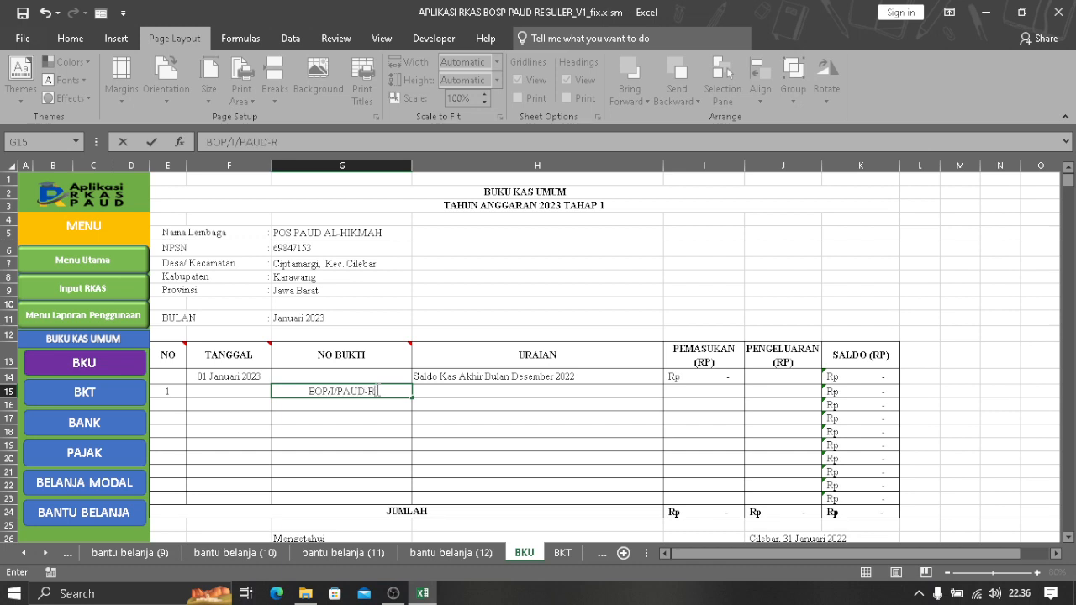
text(EG/2023)
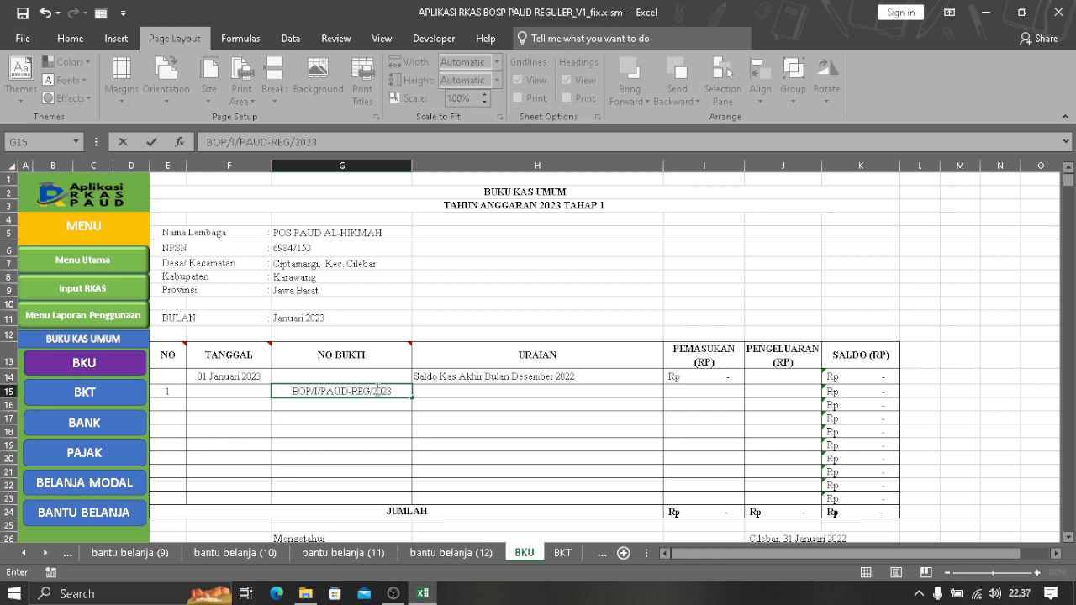
text(/)
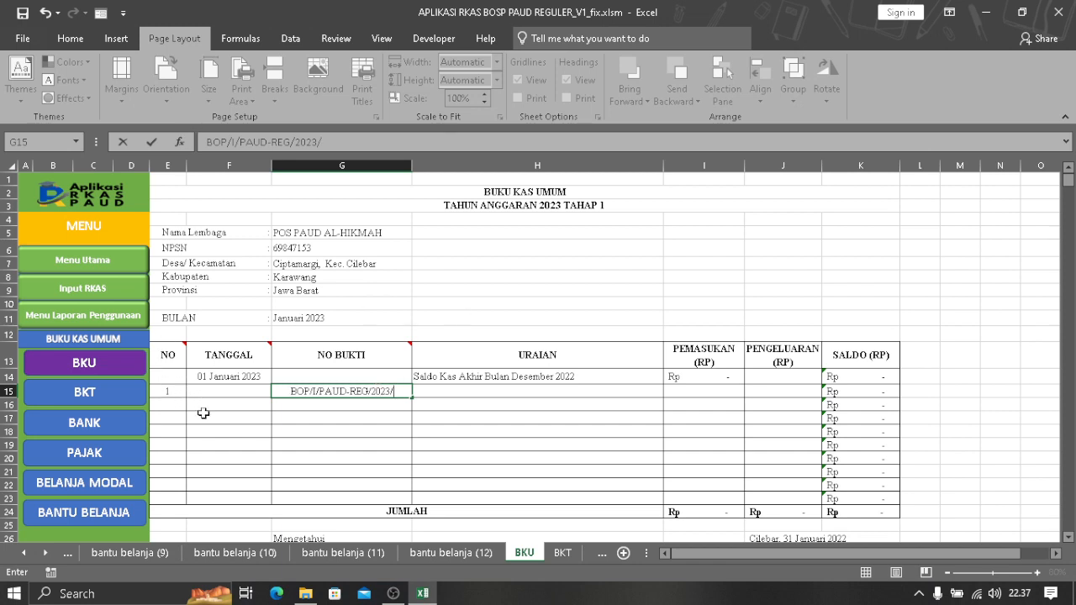
text(1)
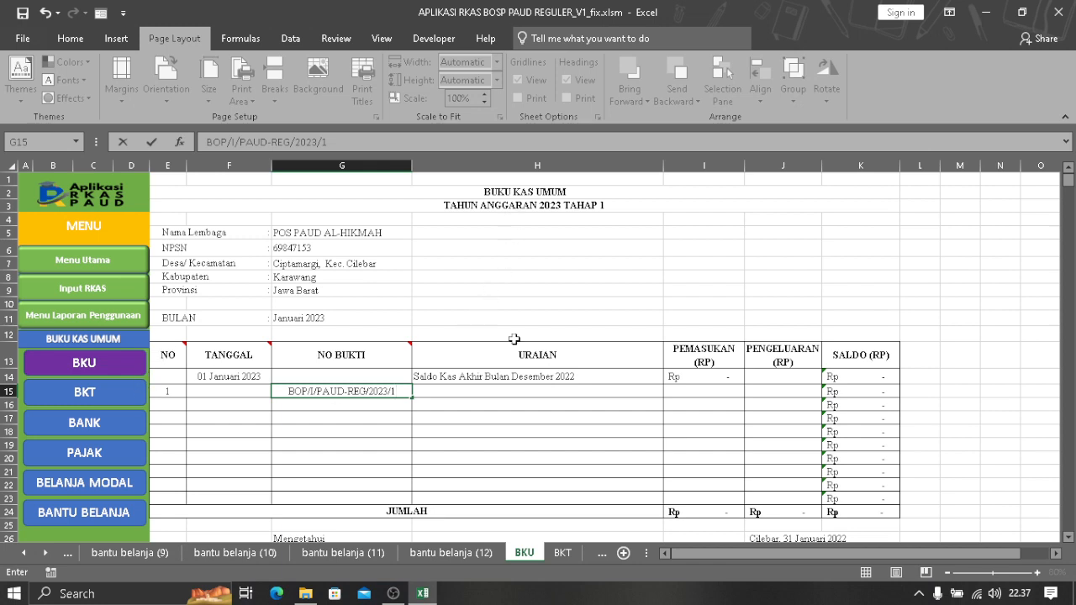
click(524, 393)
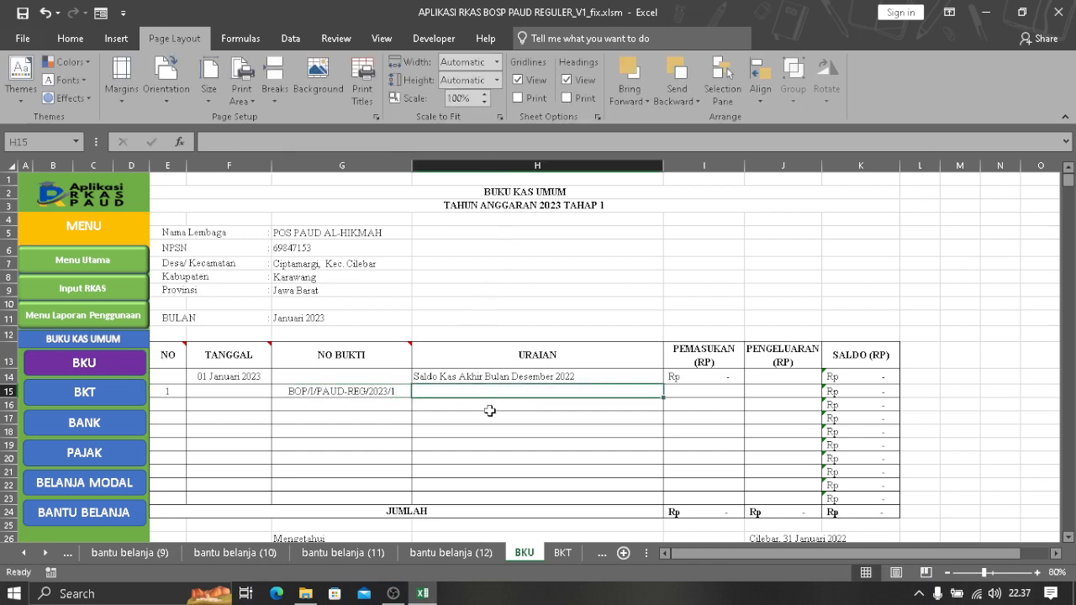
text(HONORARIUM PTK)
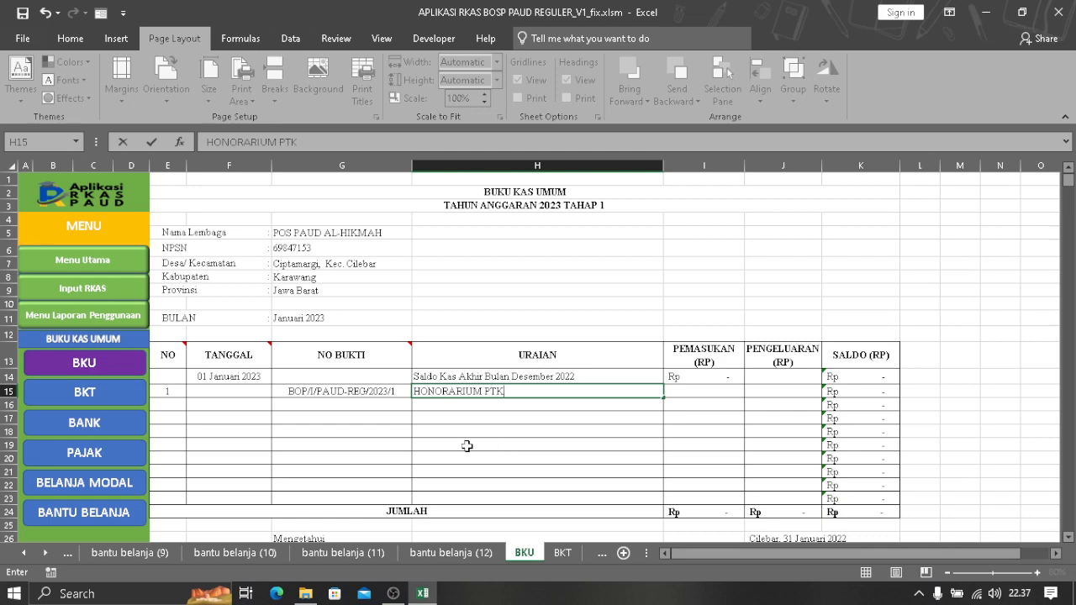
- Check the Tanggal Belanja of the four Honor entries in the Buku Bantu Belanja against entry 1's date, Uraian and amount cells in the Buku Kas Umum
click(99, 514)
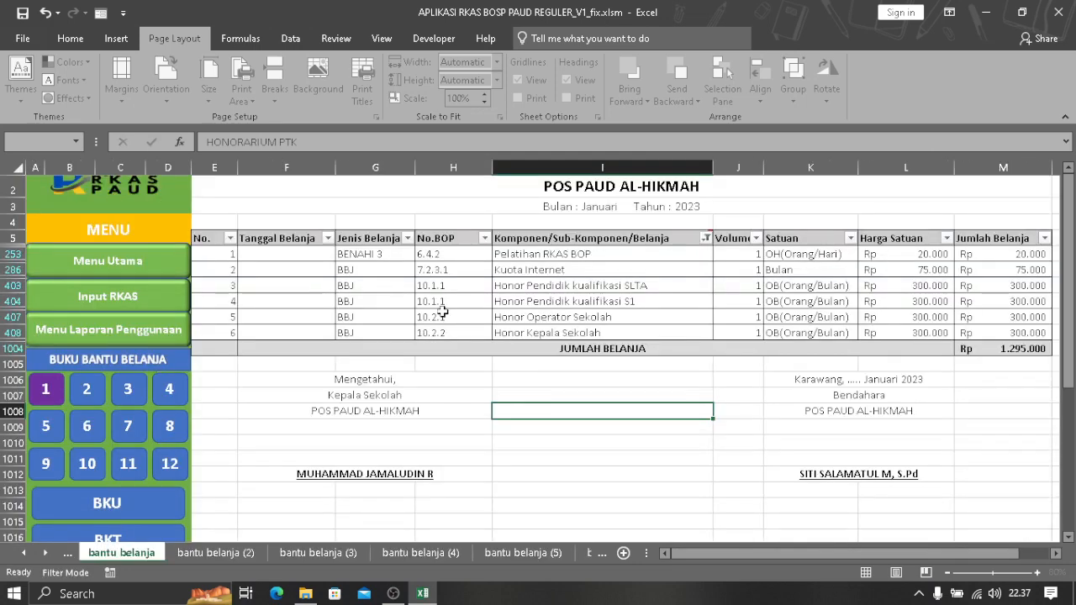
drag(291, 282, 291, 332)
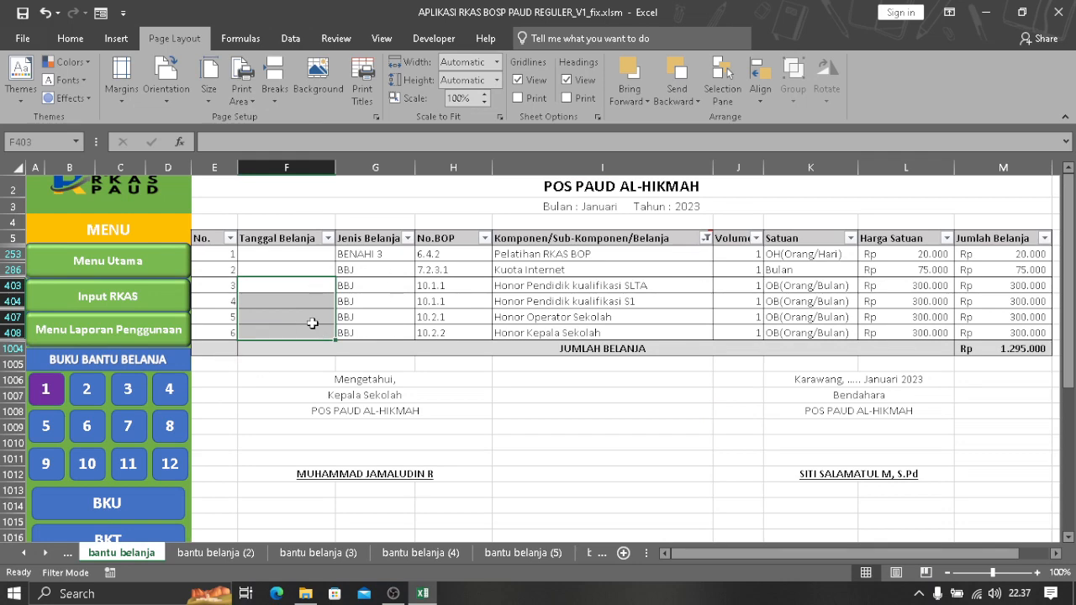
click(144, 511)
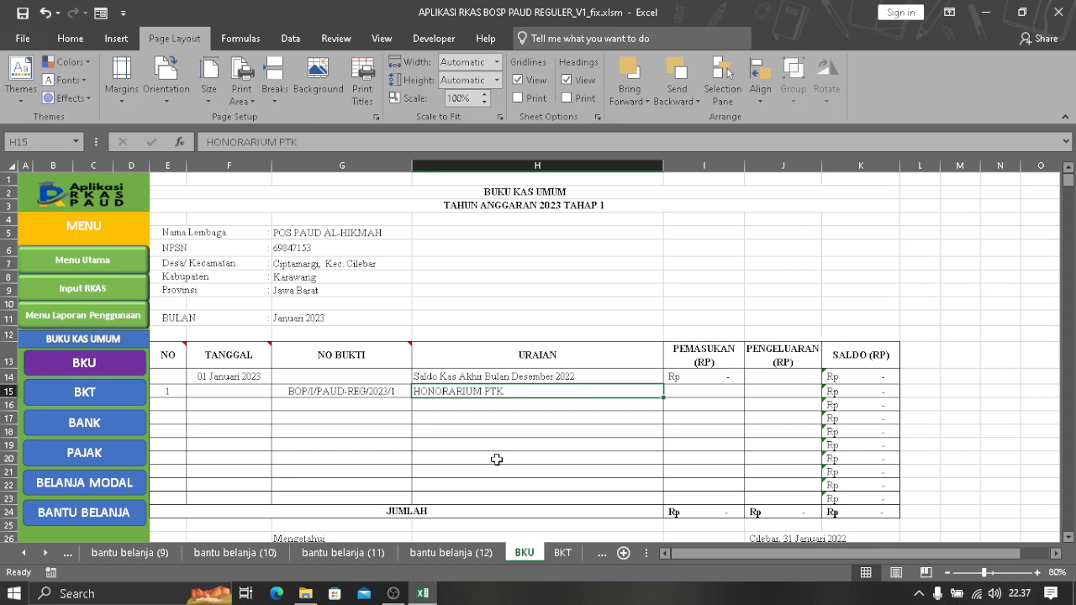
click(249, 391)
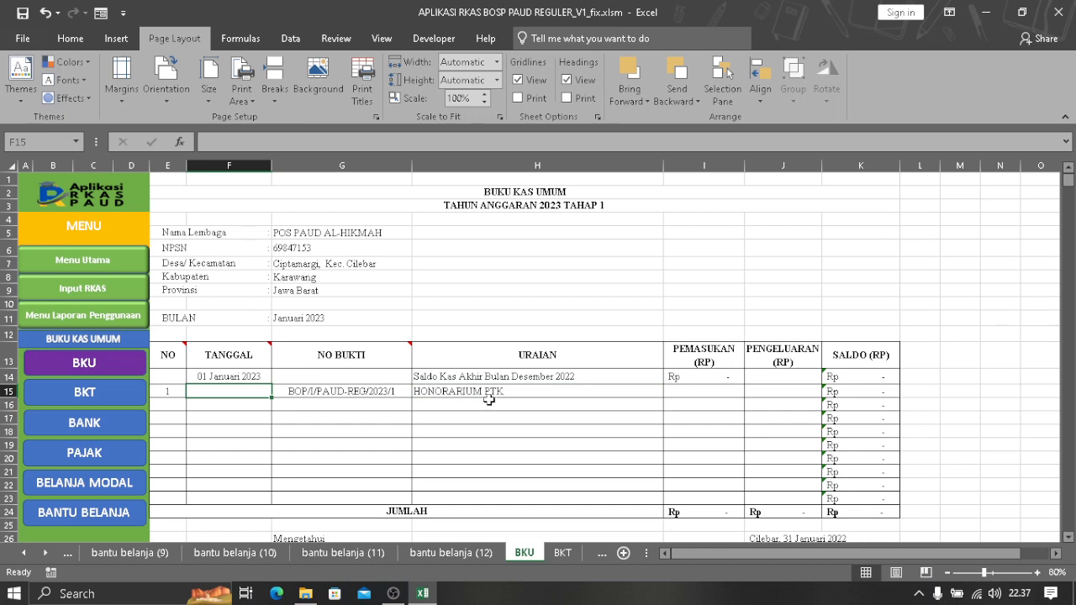
click(527, 390)
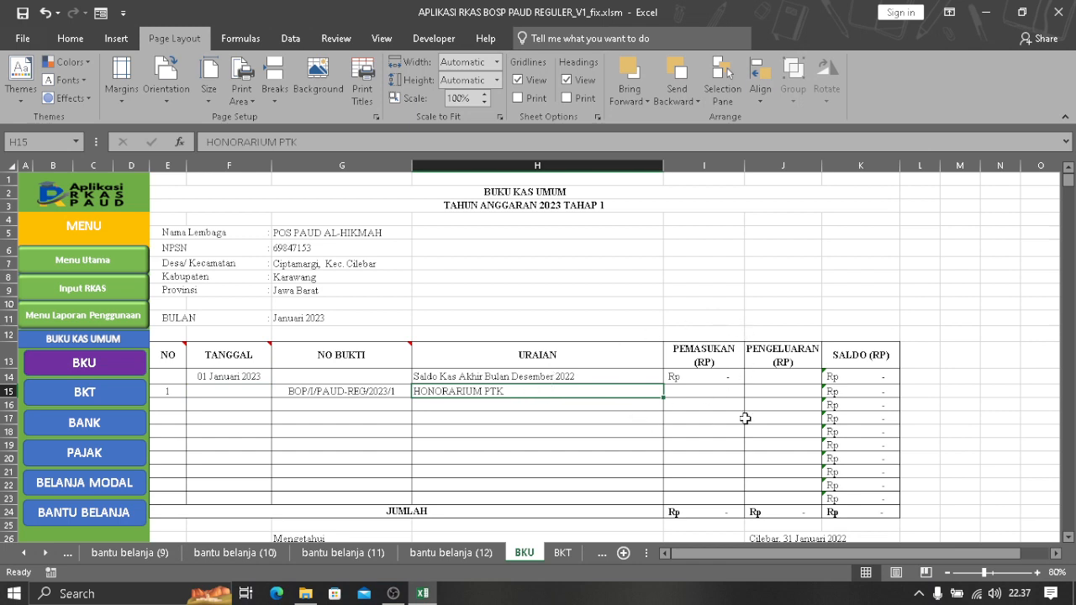
click(708, 391)
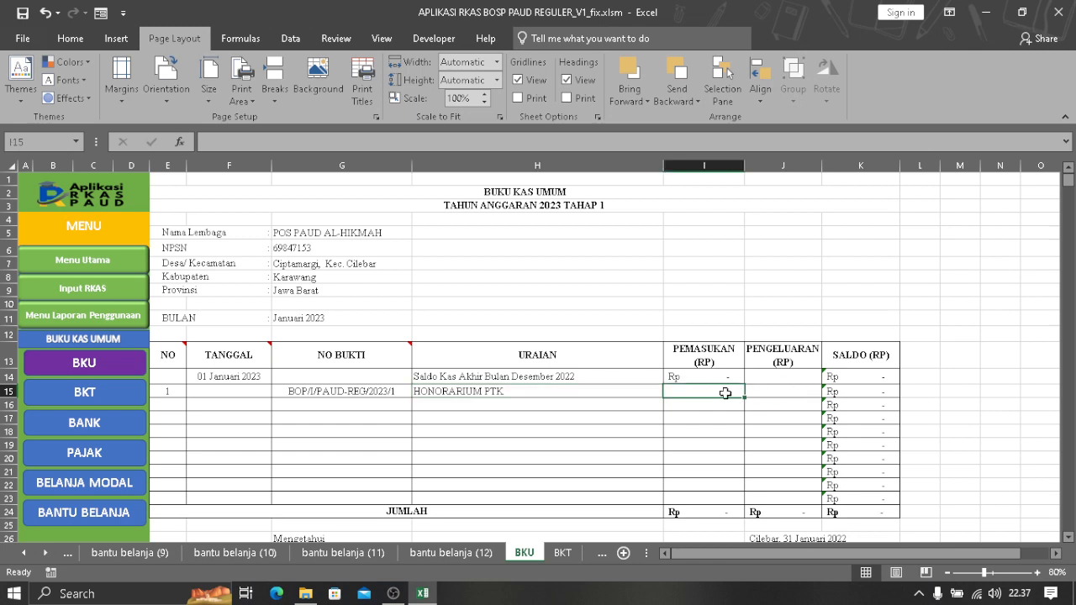
click(793, 392)
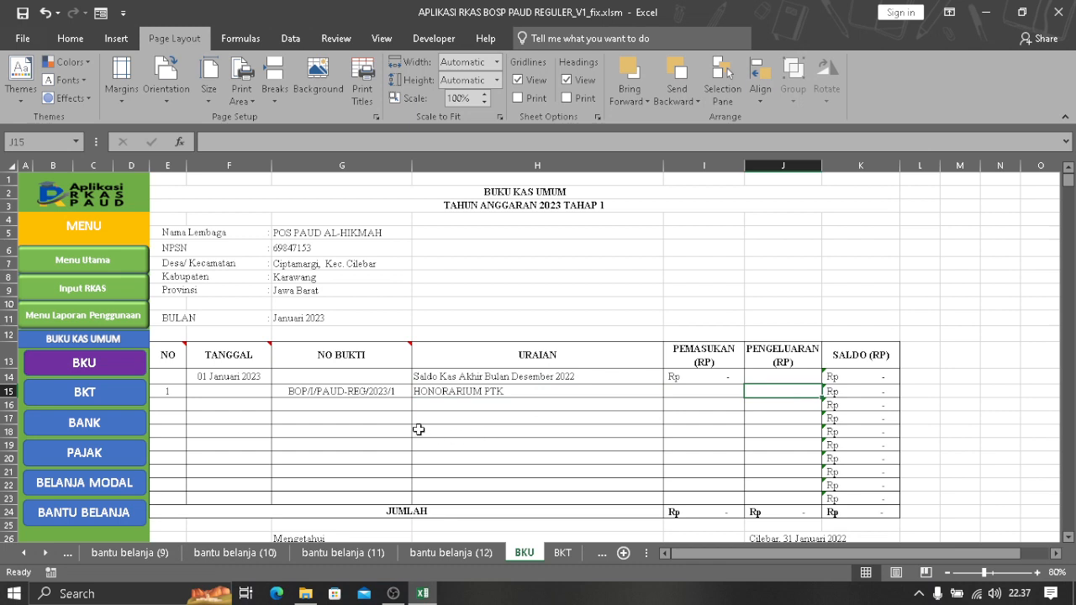
mouse_move(343, 354)
click(709, 393)
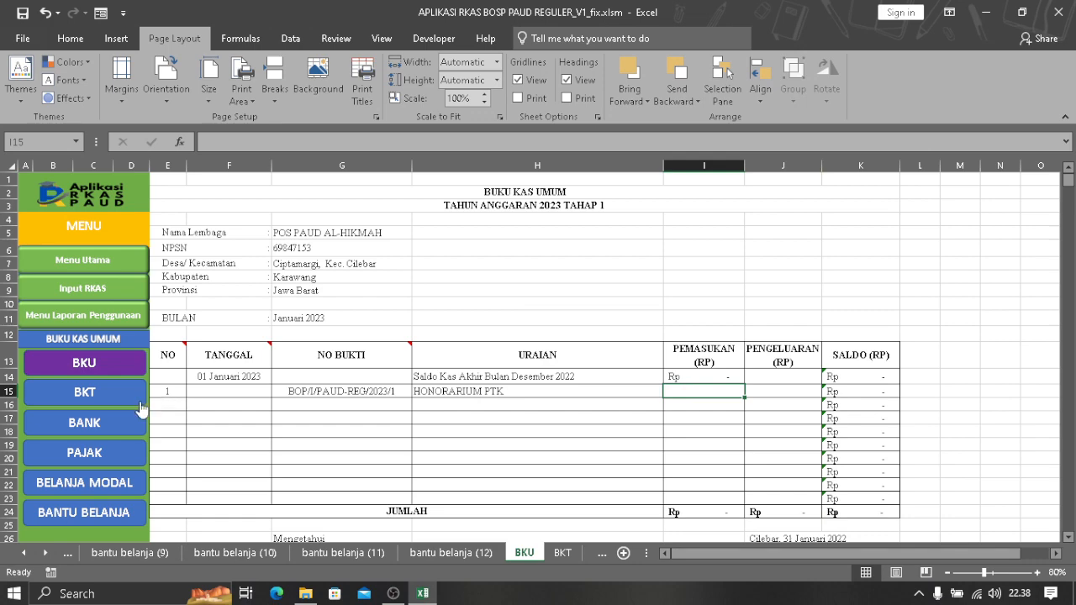
- Check the Jumlah Belanja of the four Honor entries and record 1.200.000 as the Pengeluaran of HONORARIUM PTK in the Buku Kas Umum
click(99, 514)
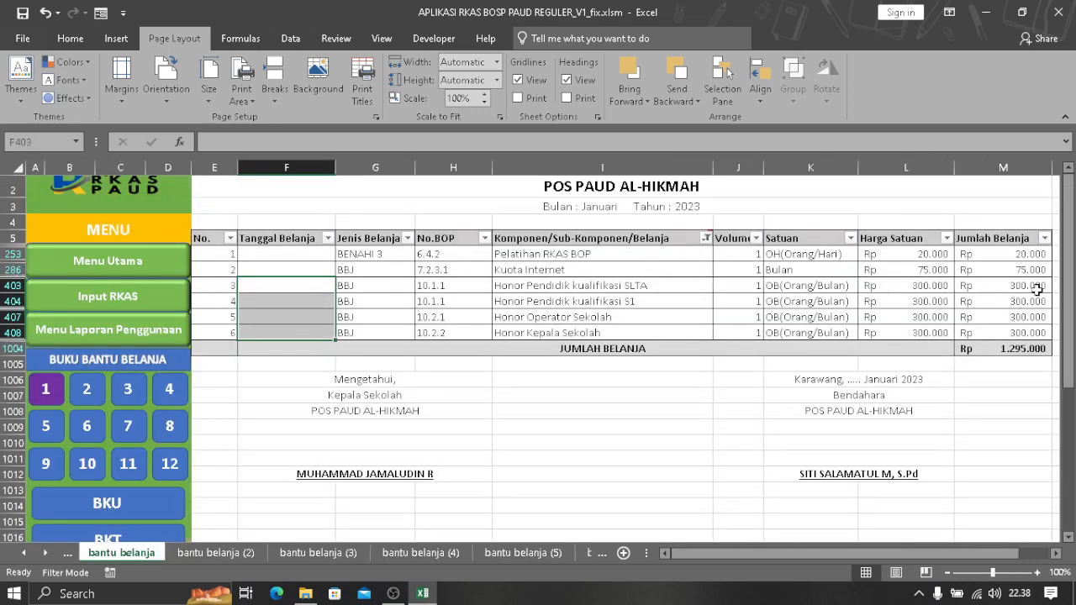
click(1034, 286)
click(1027, 333)
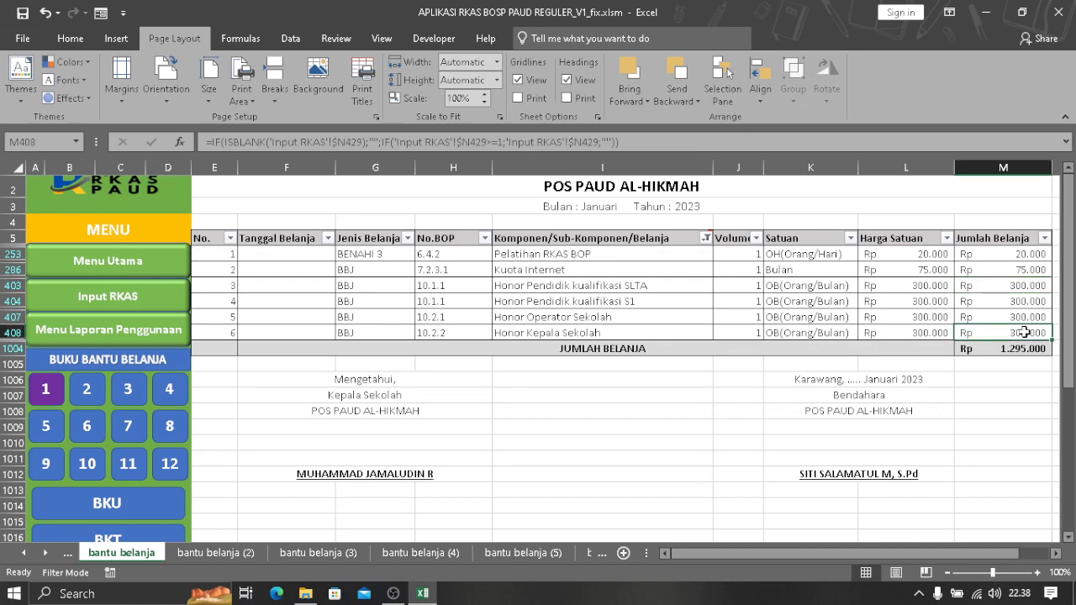
click(130, 501)
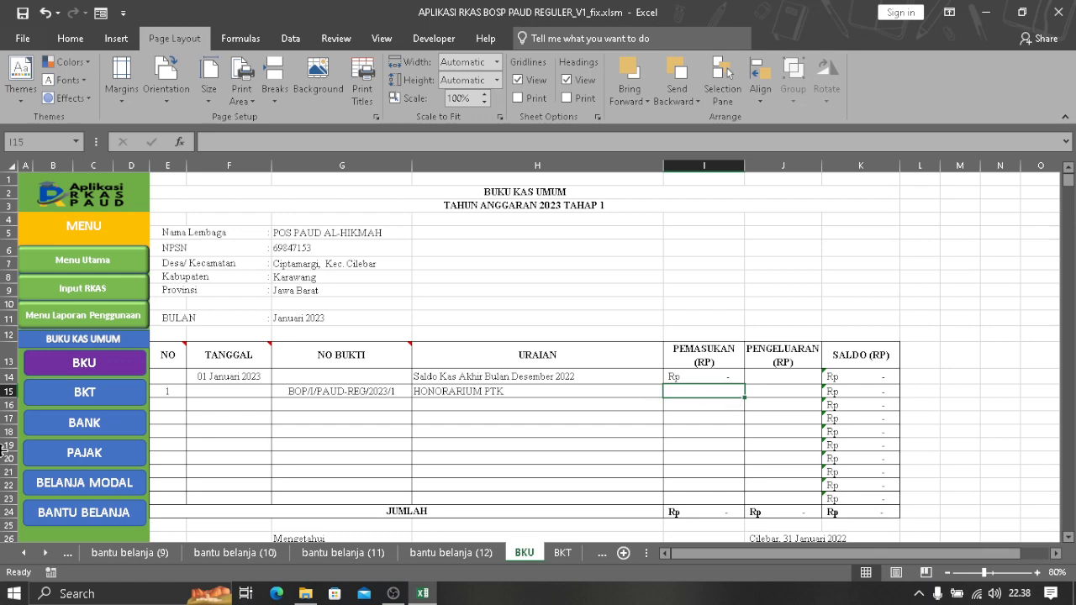
click(77, 514)
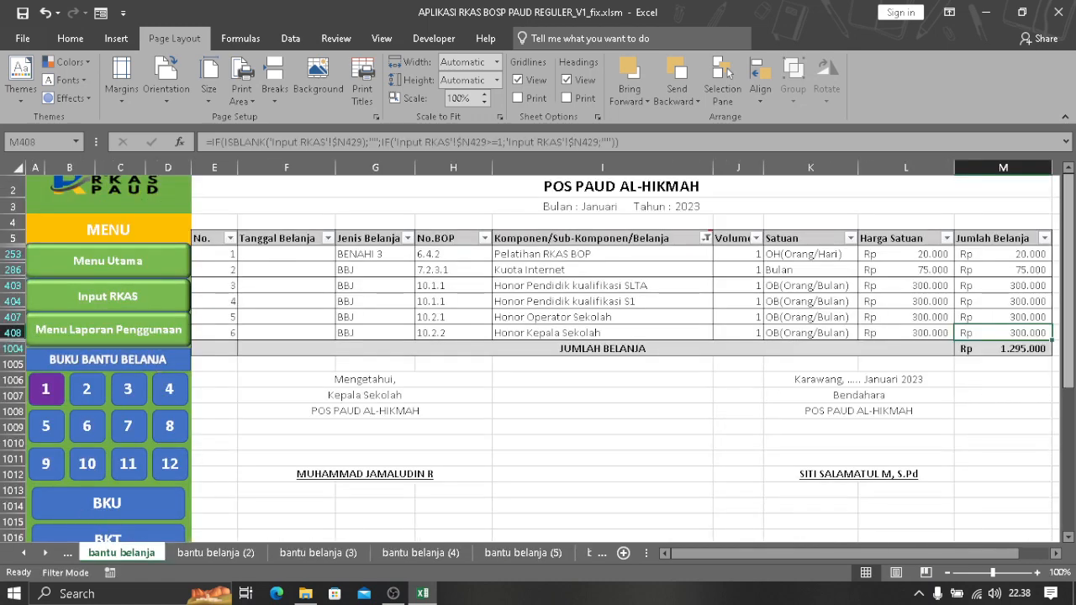
click(109, 509)
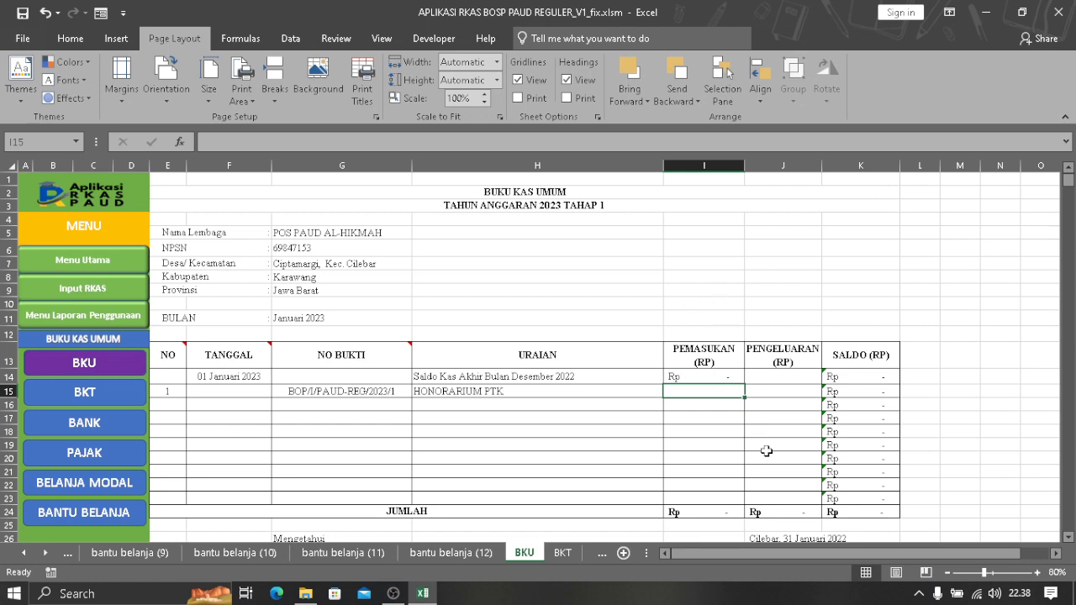
click(770, 394)
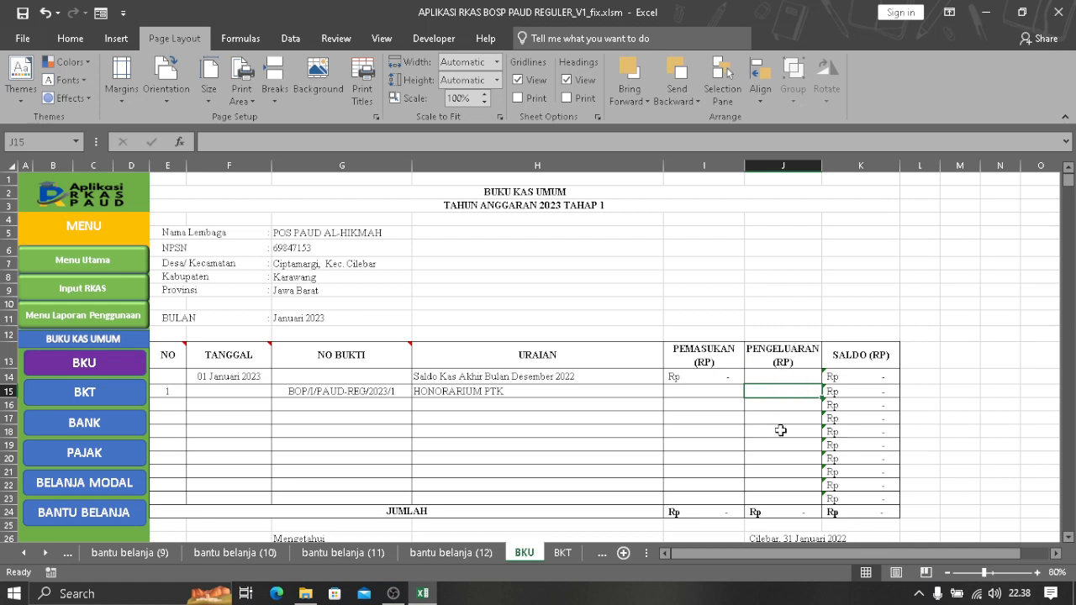
text(1.)
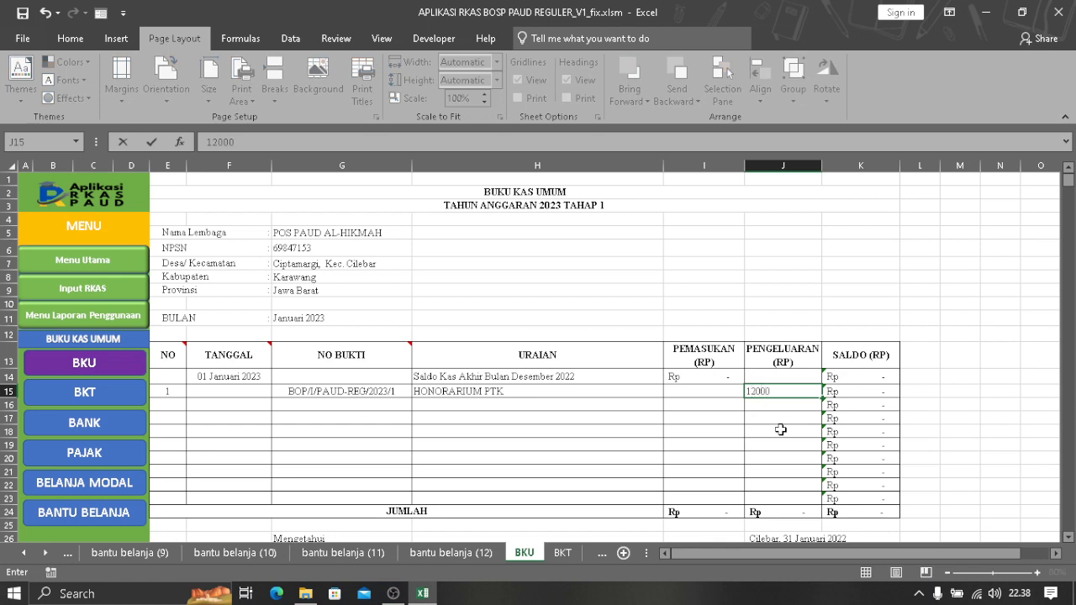
text(200.000)
key(Return)
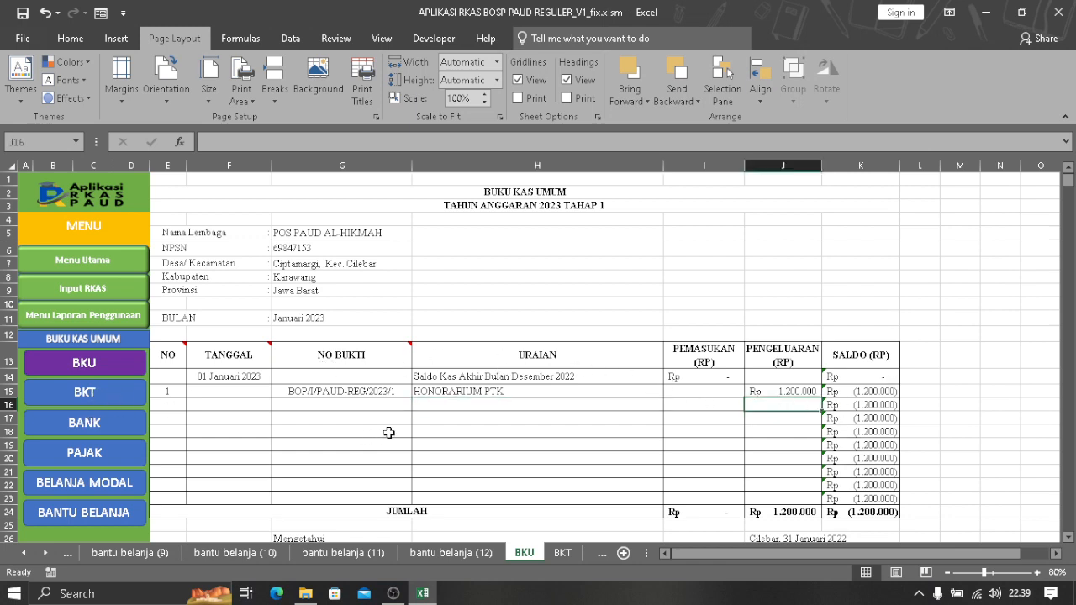
- Compare the Buku Kas Tunai with the Buku Kas Umum and number the first row below the Buku Kas Tunai's opening balance 1
click(107, 398)
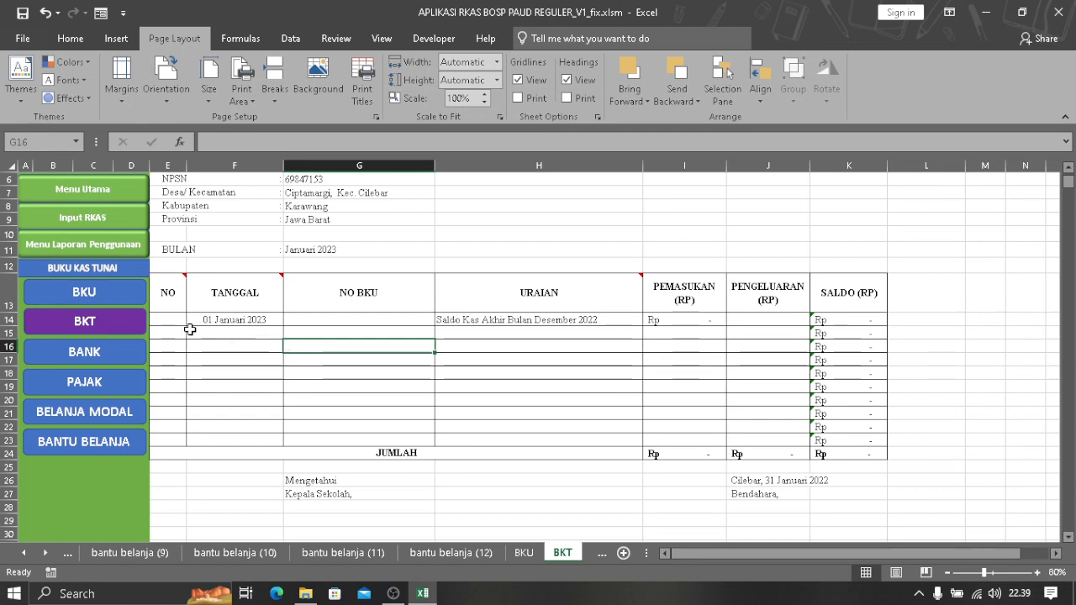
click(85, 301)
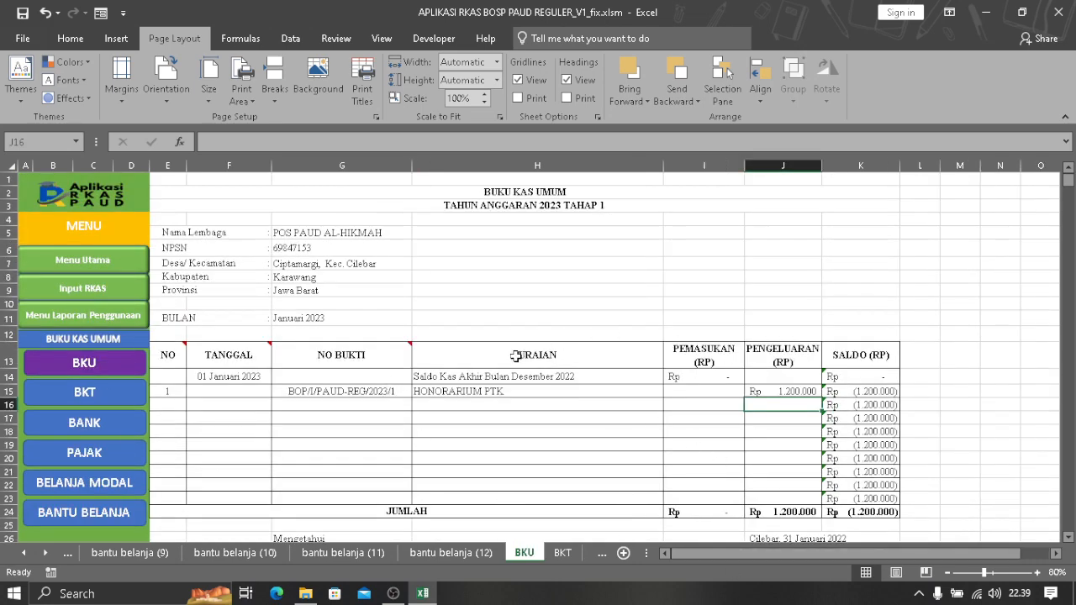
click(115, 393)
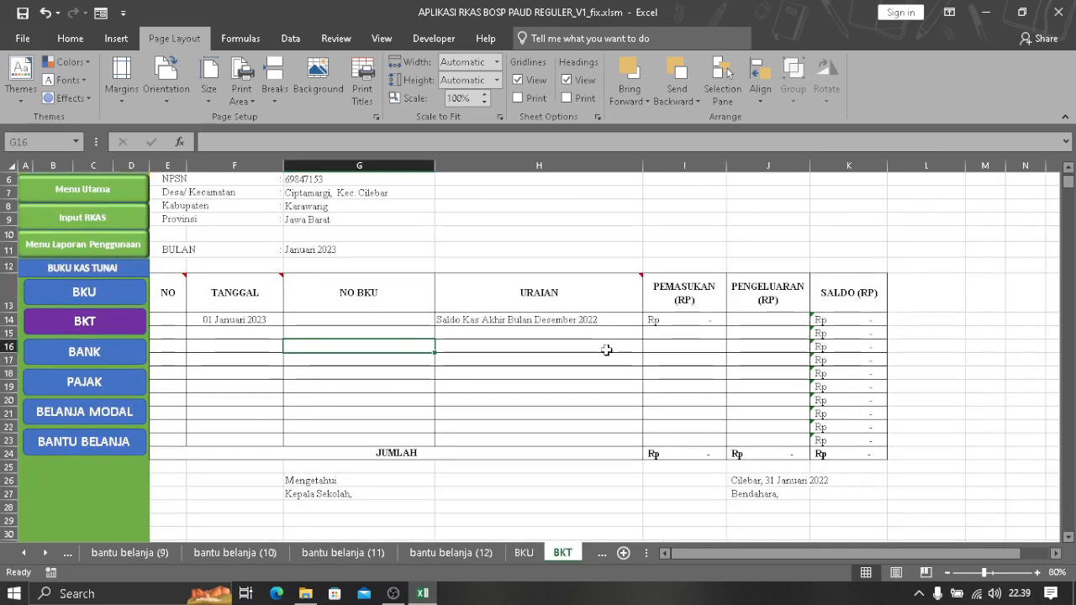
click(159, 334)
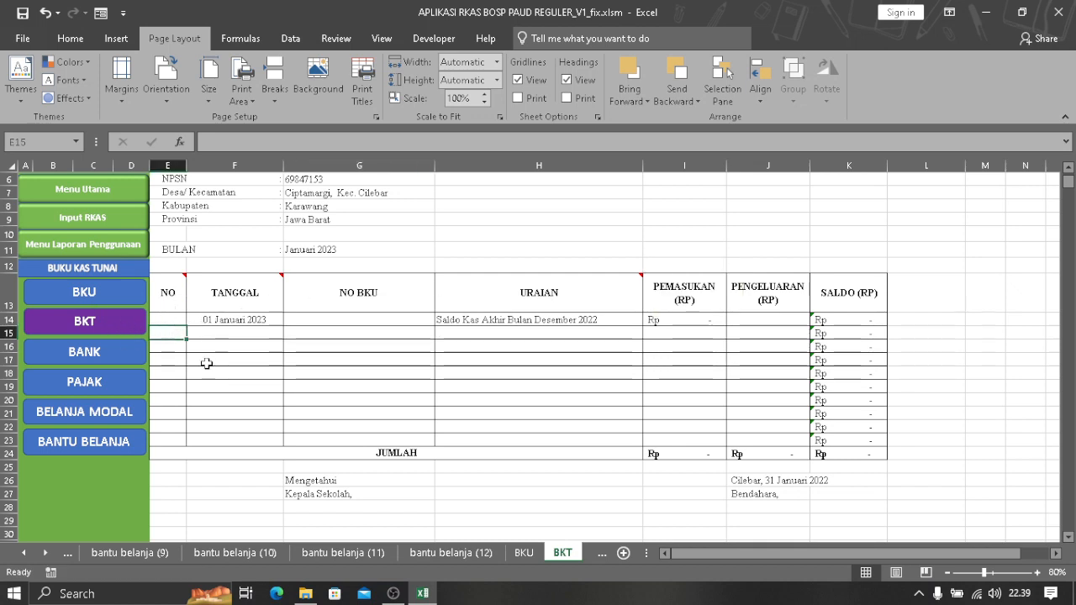
text(1)
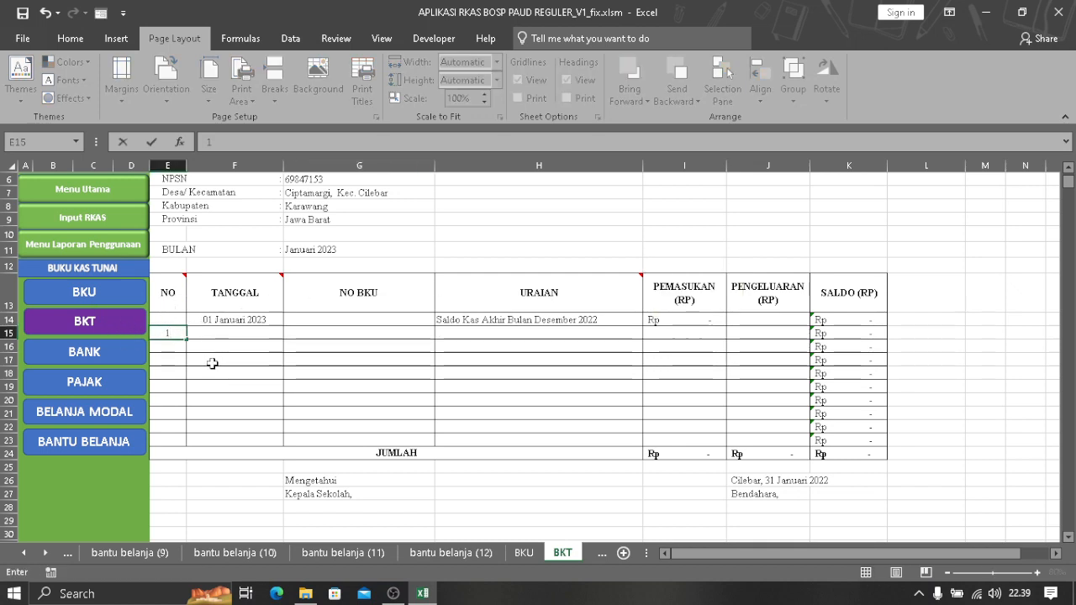
click(246, 331)
- Copy entry 1's NO BUKTI BOP/I/PAUD-REG/2023/1 from the Buku Kas Umum into the NO BKU of row 1 in the Buku Kas Tunai
click(336, 333)
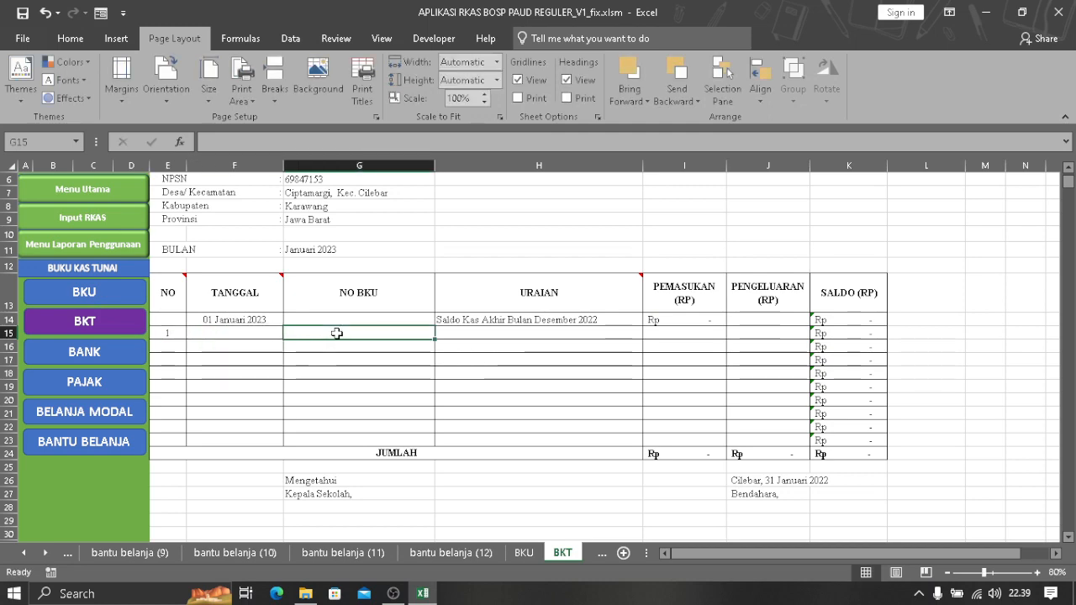
click(103, 291)
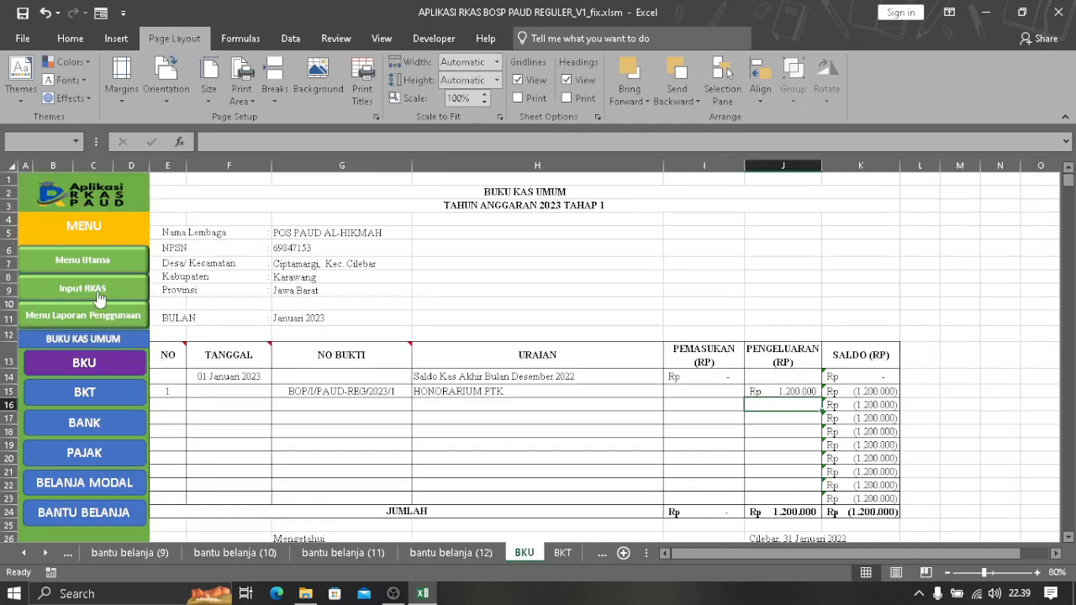
click(329, 388)
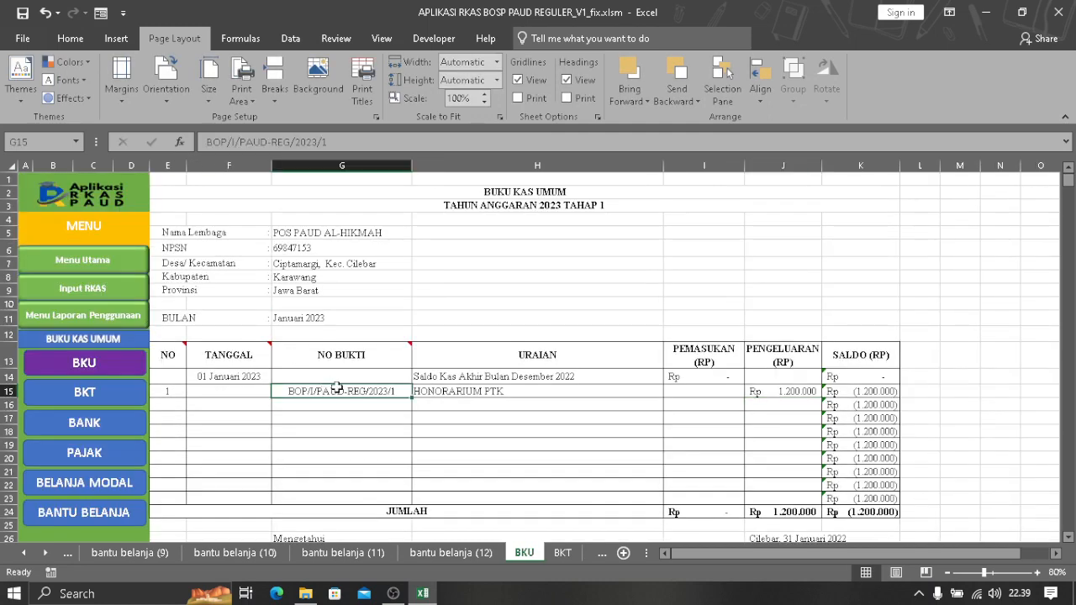
key(ctrl+c)
scroll(114, 395, down, 2)
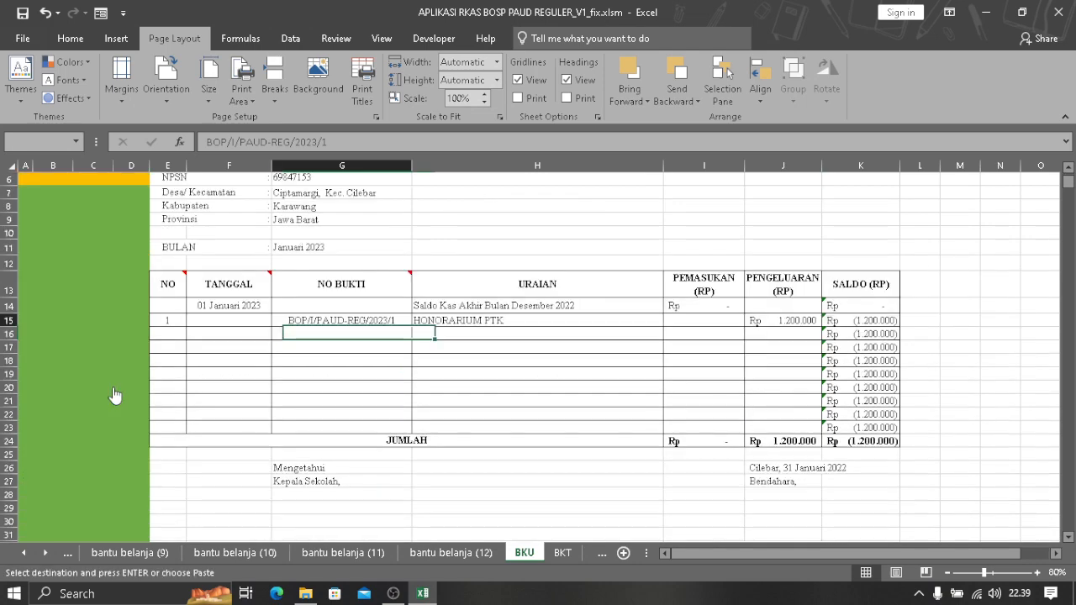
click(115, 395)
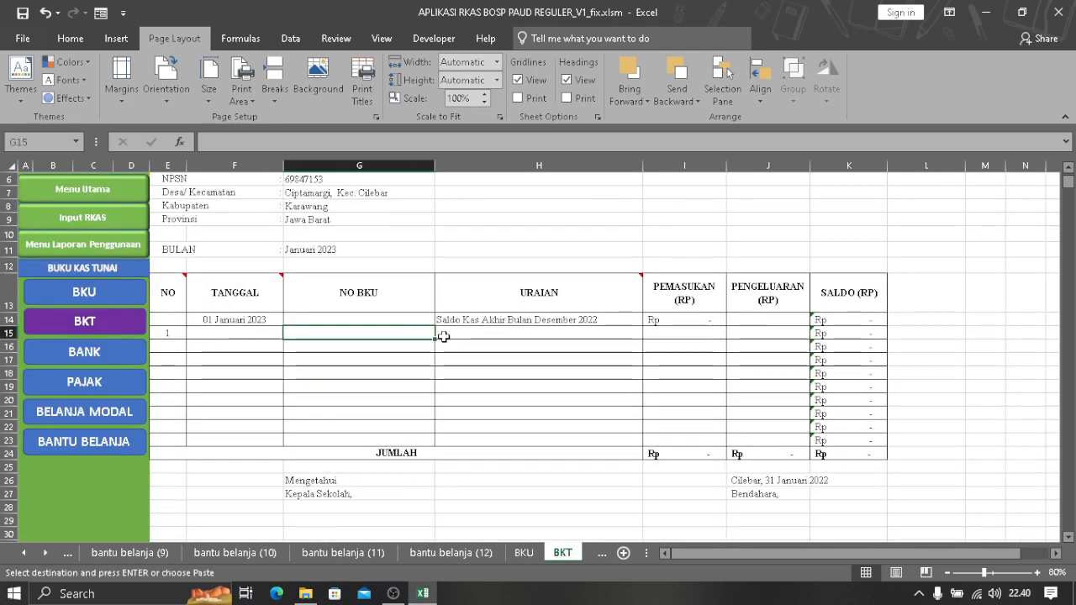
key(ctrl+v)
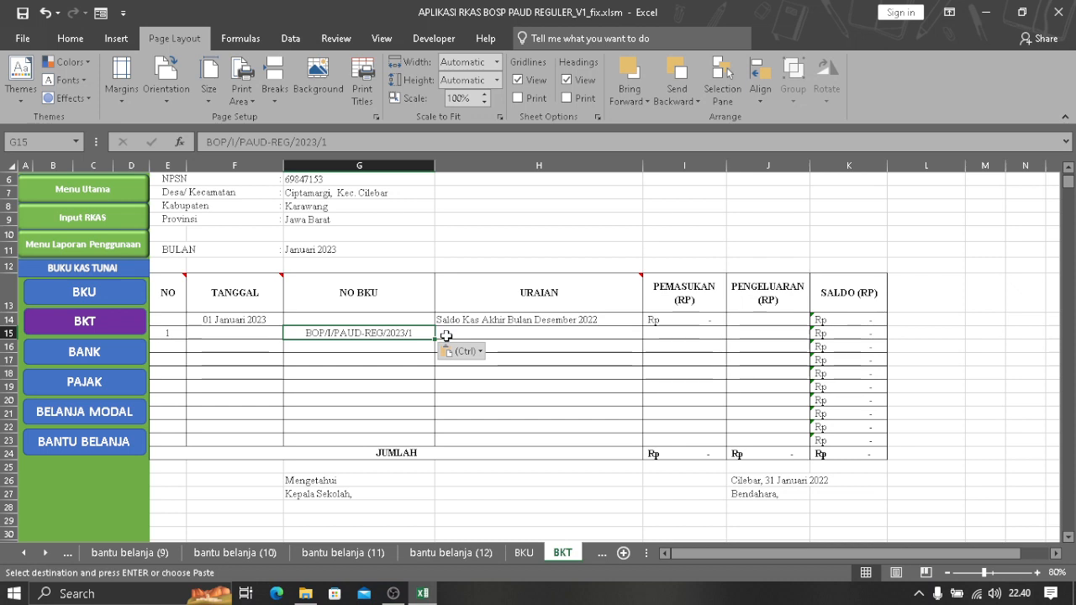
- Copy the Uraian HONORARIUM PTK from the Buku Kas Umum into row 1 of the Buku Kas Tunai
click(443, 335)
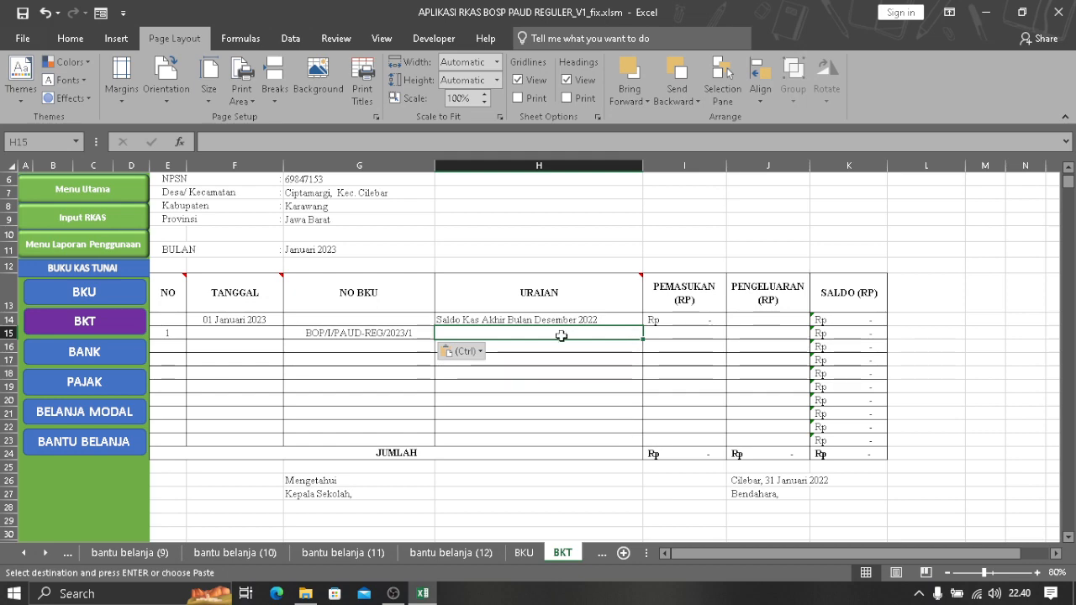
click(106, 296)
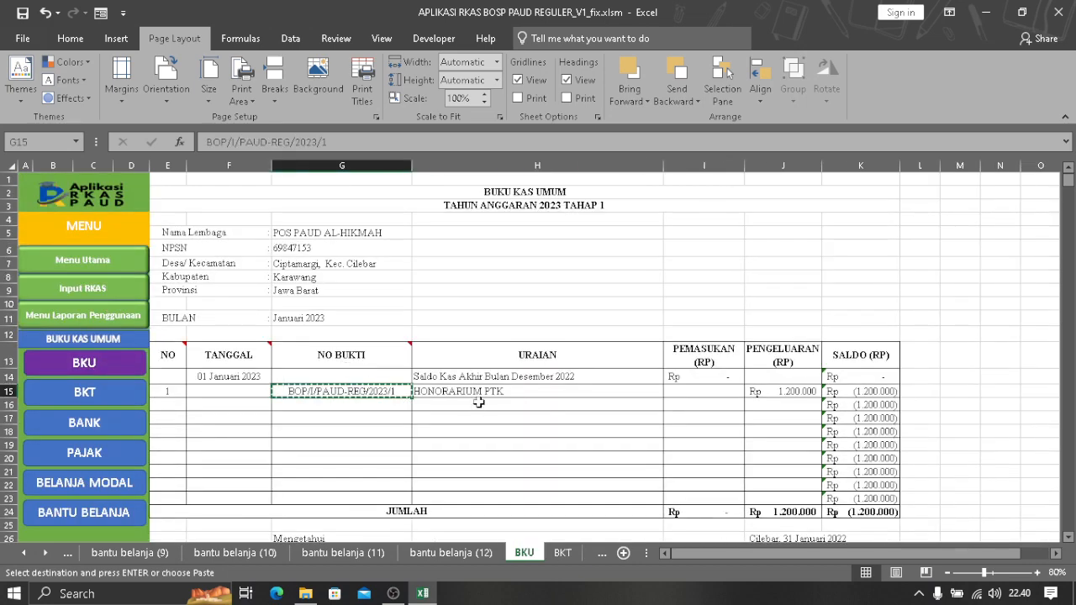
click(481, 393)
key(ctrl+c)
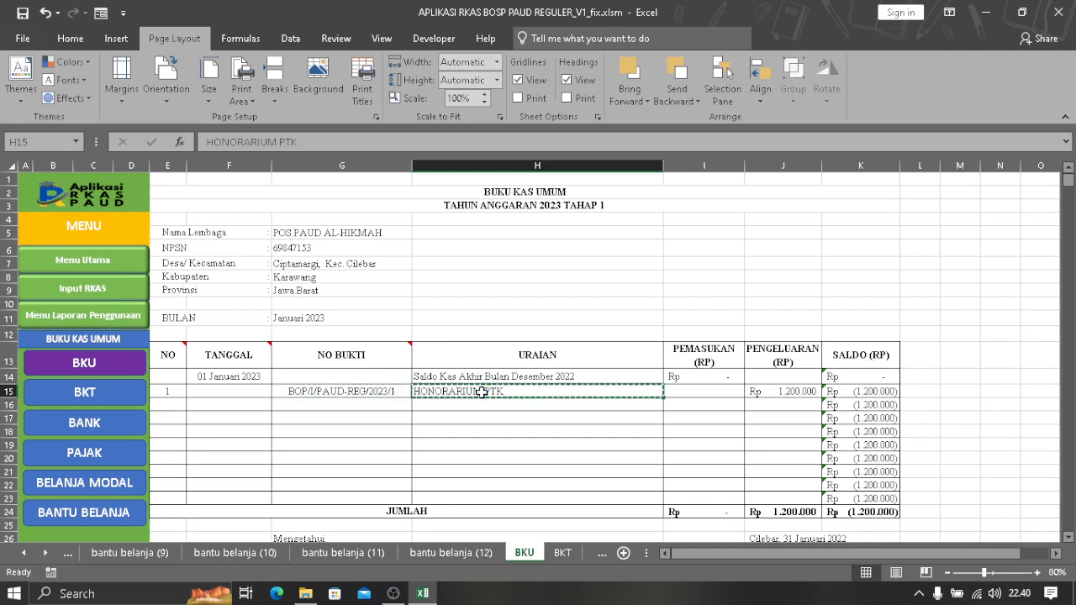
click(107, 389)
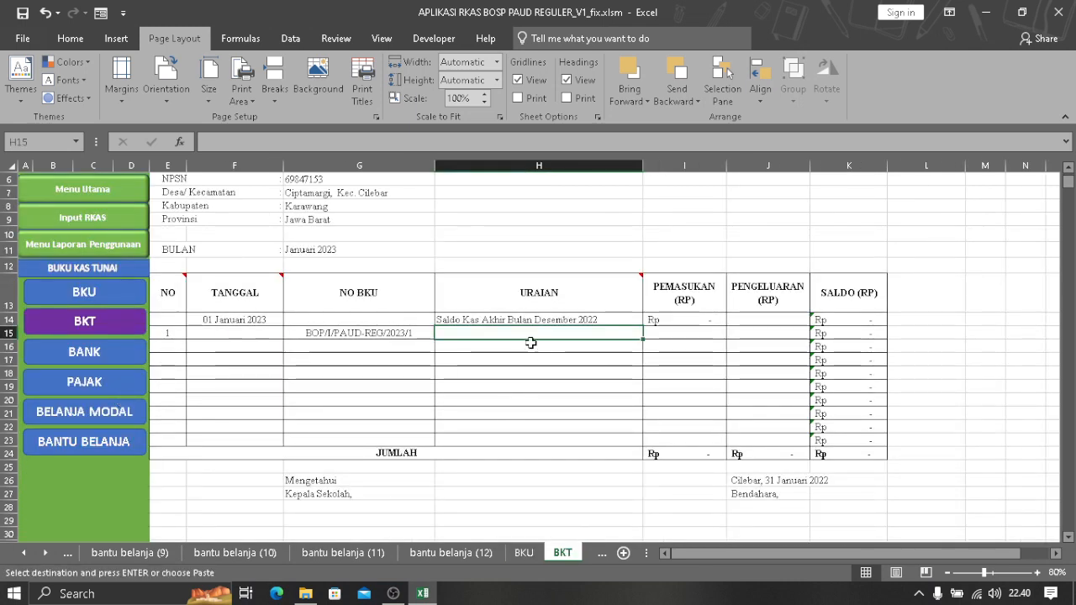
key(ctrl+v)
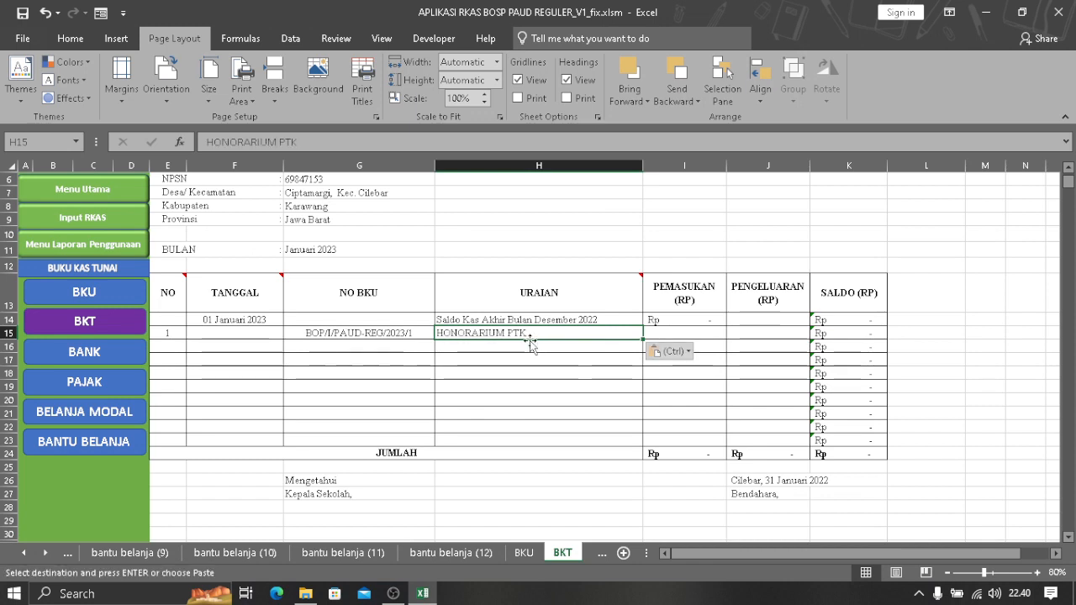
click(487, 351)
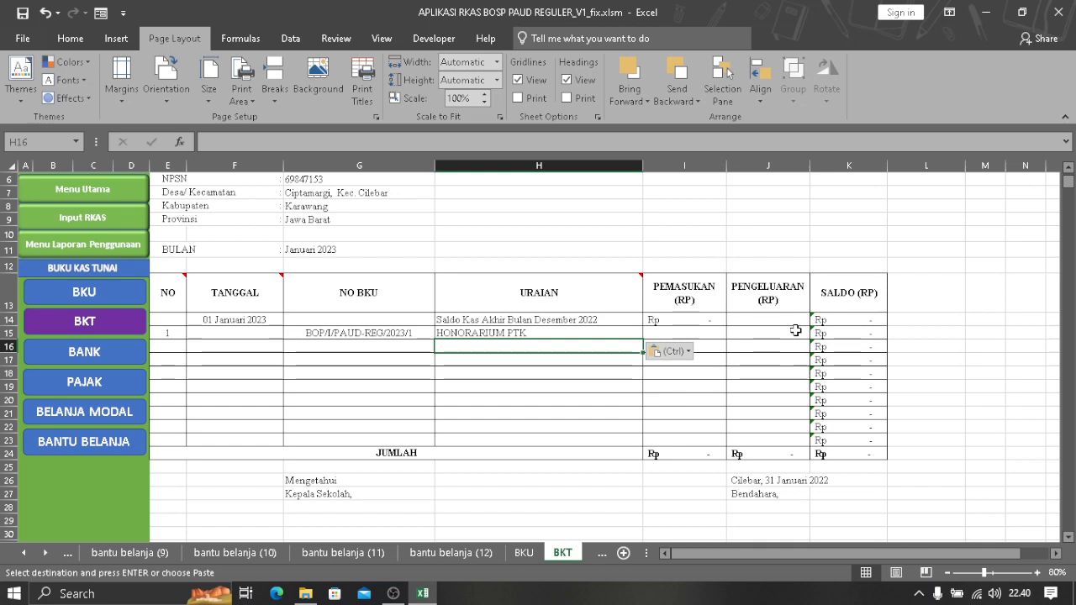
click(362, 351)
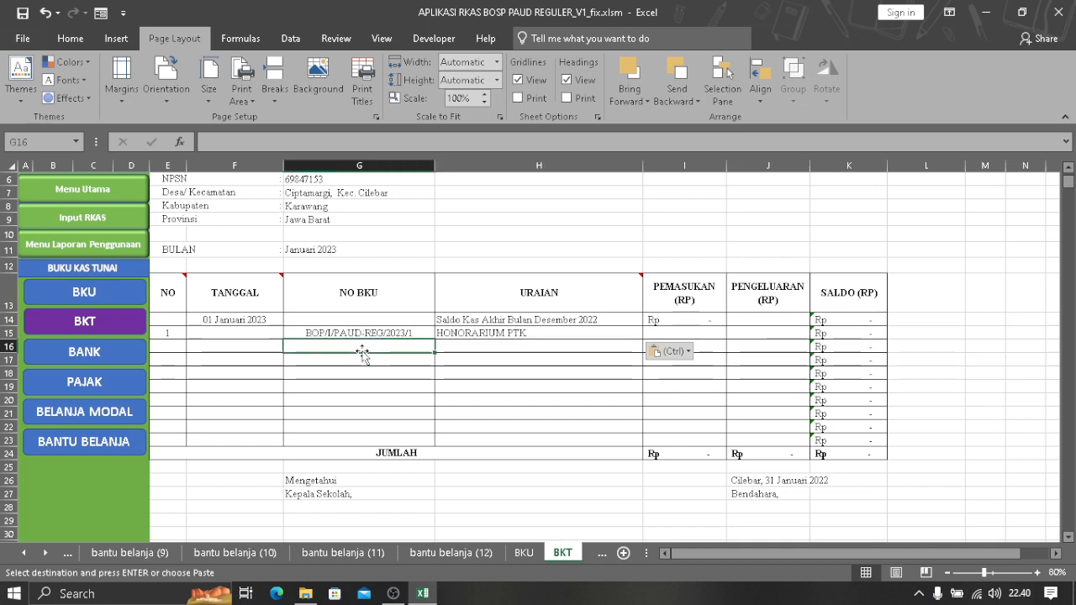
text(1)
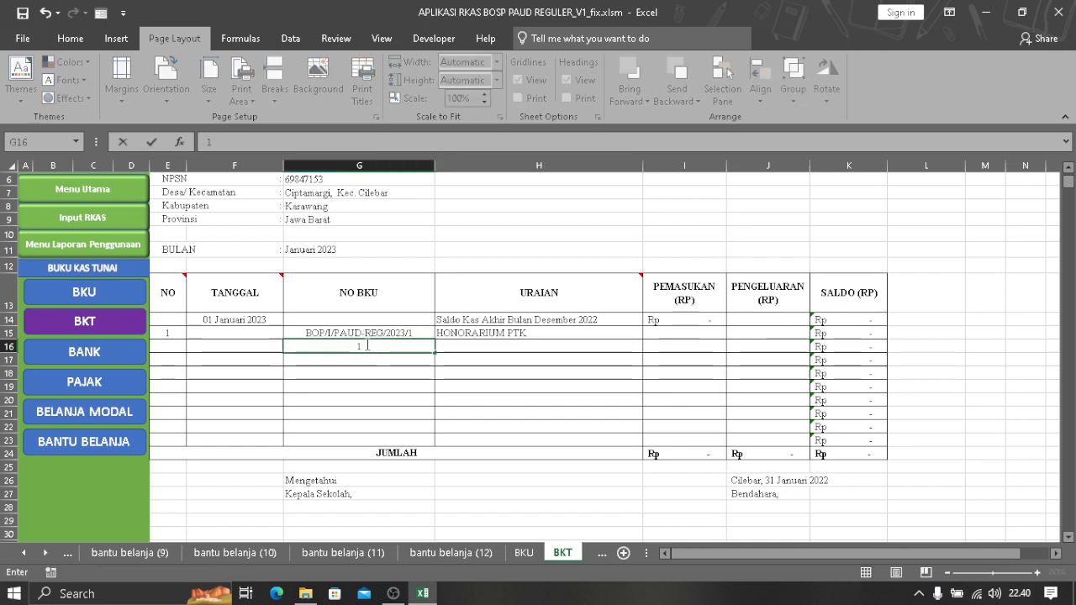
key(Return)
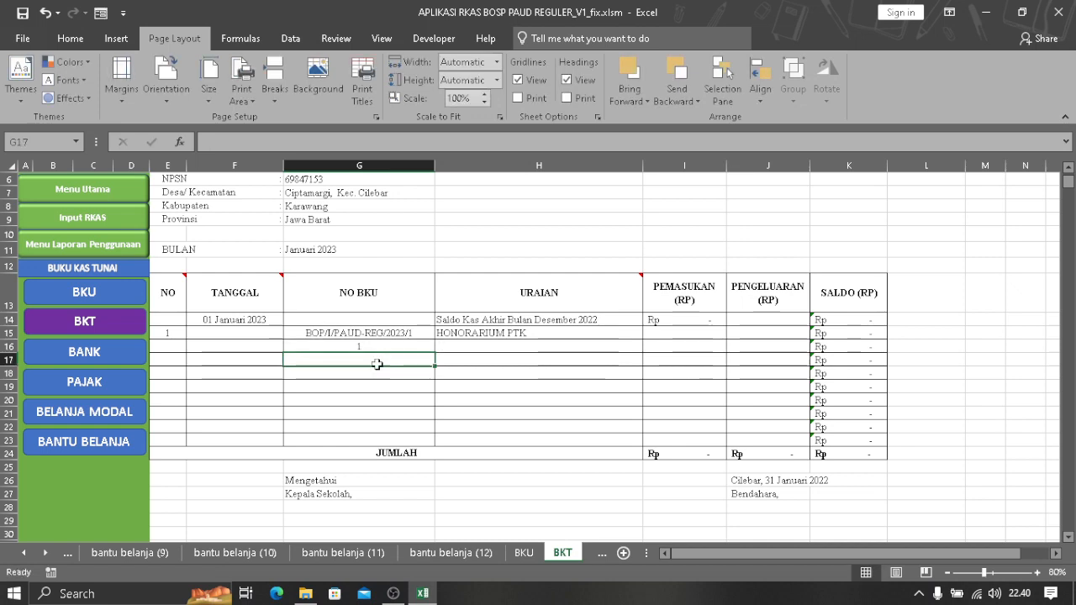
click(406, 347)
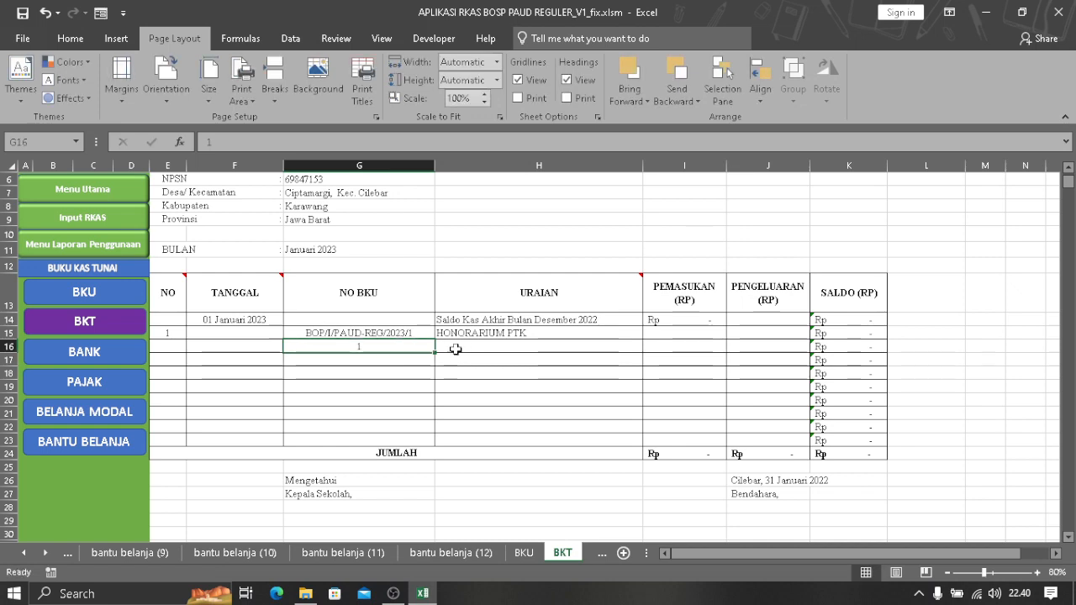
click(446, 343)
click(402, 356)
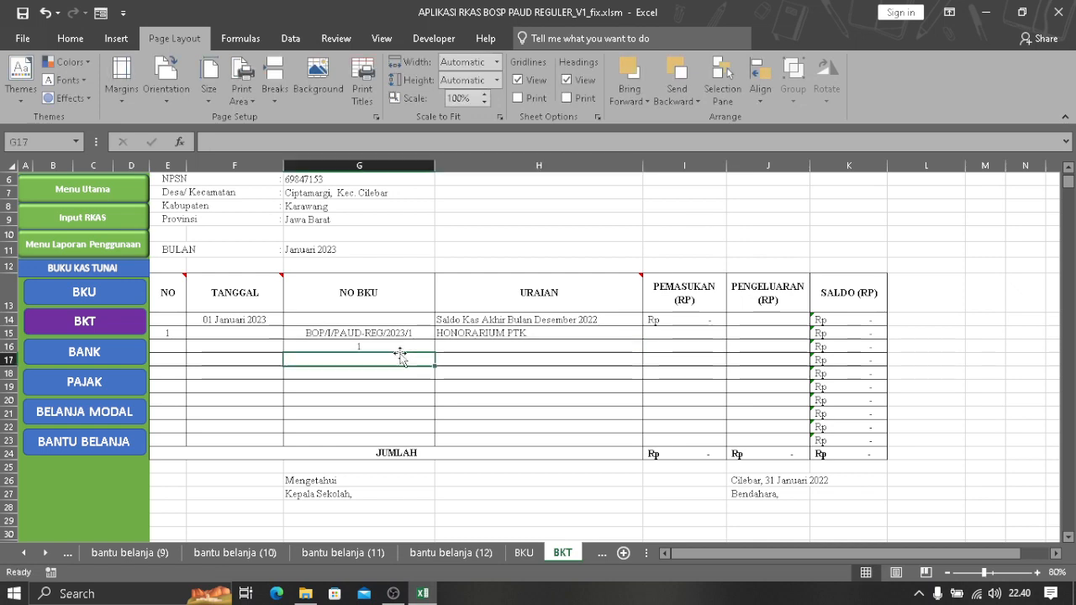
click(404, 348)
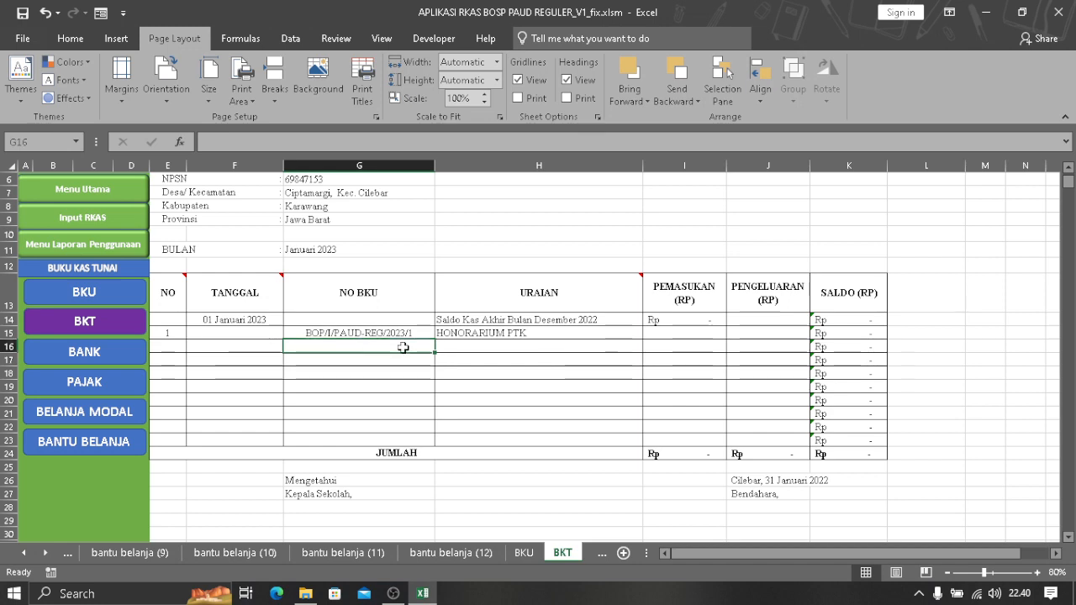
- Try to enter "- HONOR PENDIDIK SLTA" as the Uraian below HONORARIUM PTK in the Buku Kas Tunai, and clear the cell
click(478, 346)
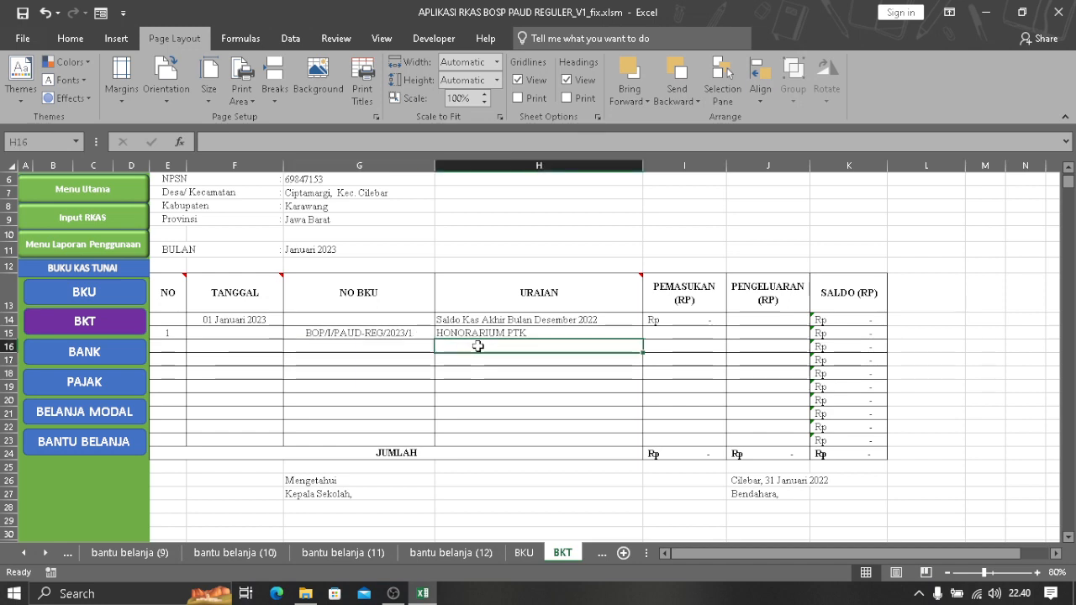
text(-)
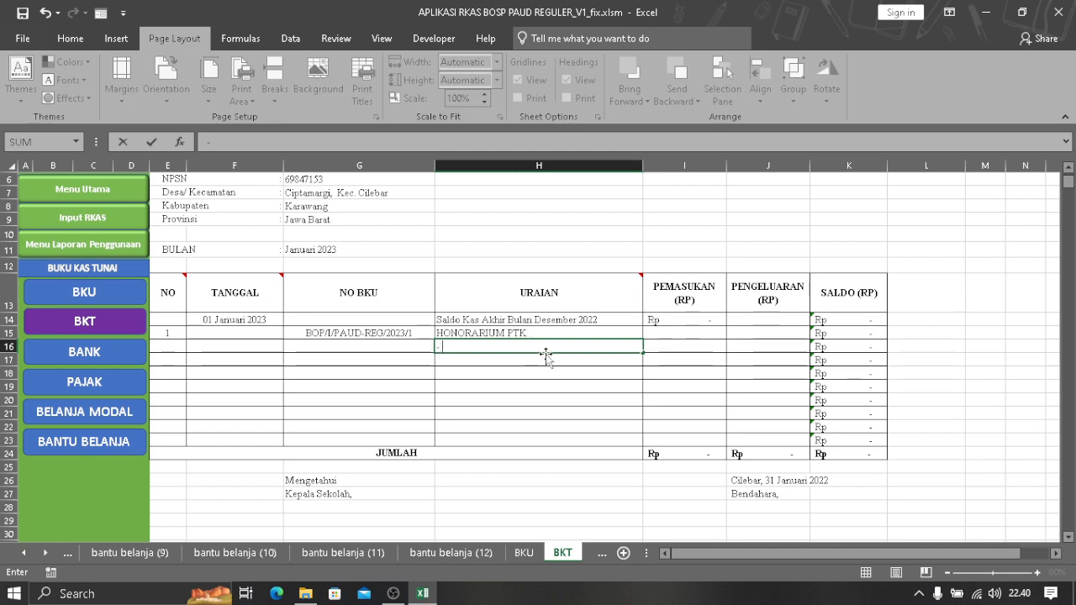
text( HONO)
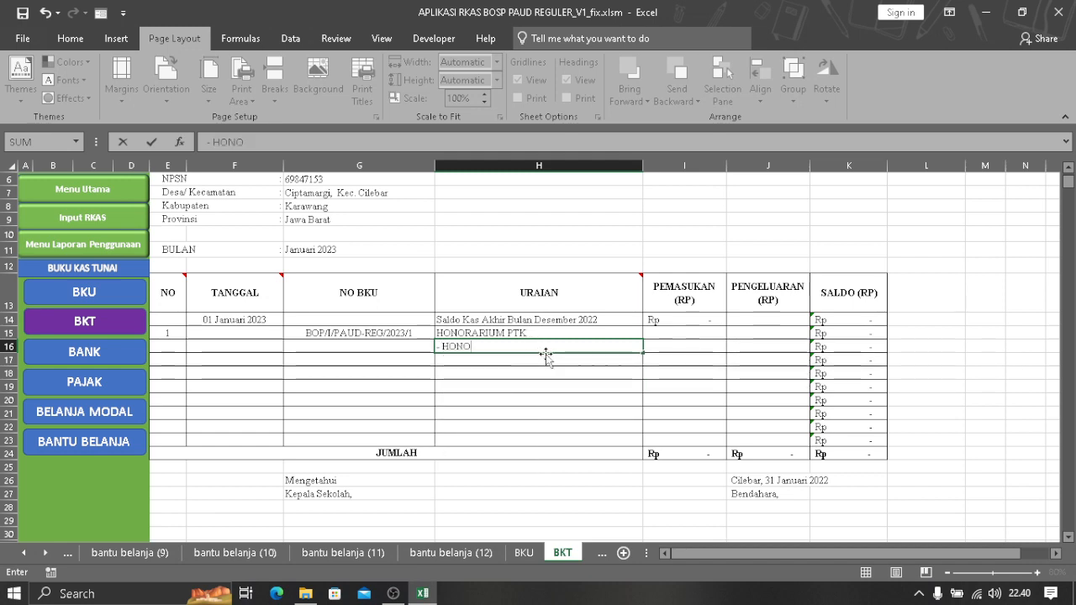
text(R )
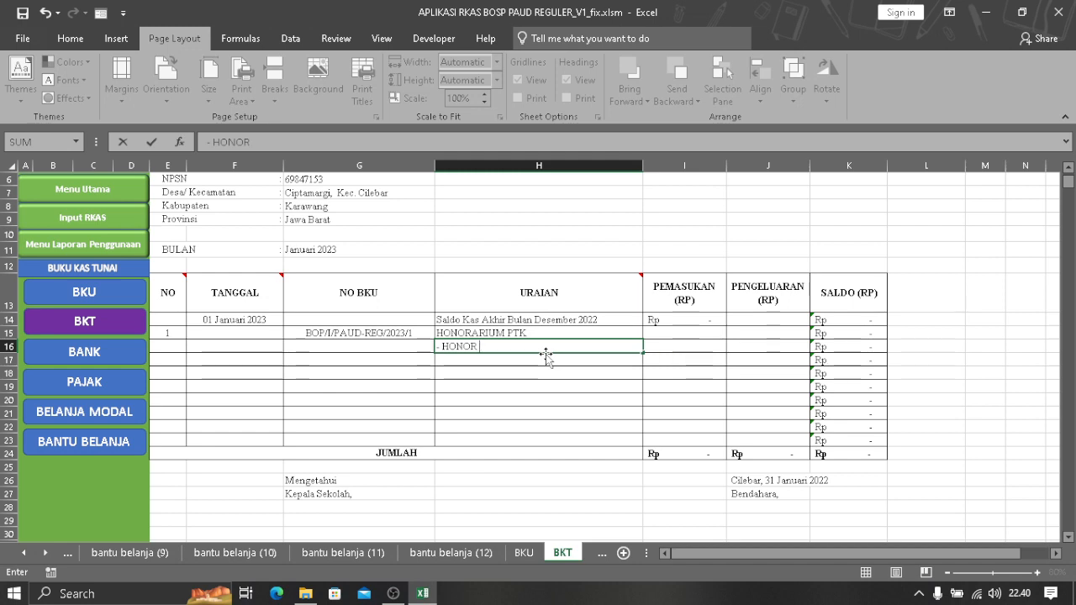
text(G)
key(BackSpace)
text(P)
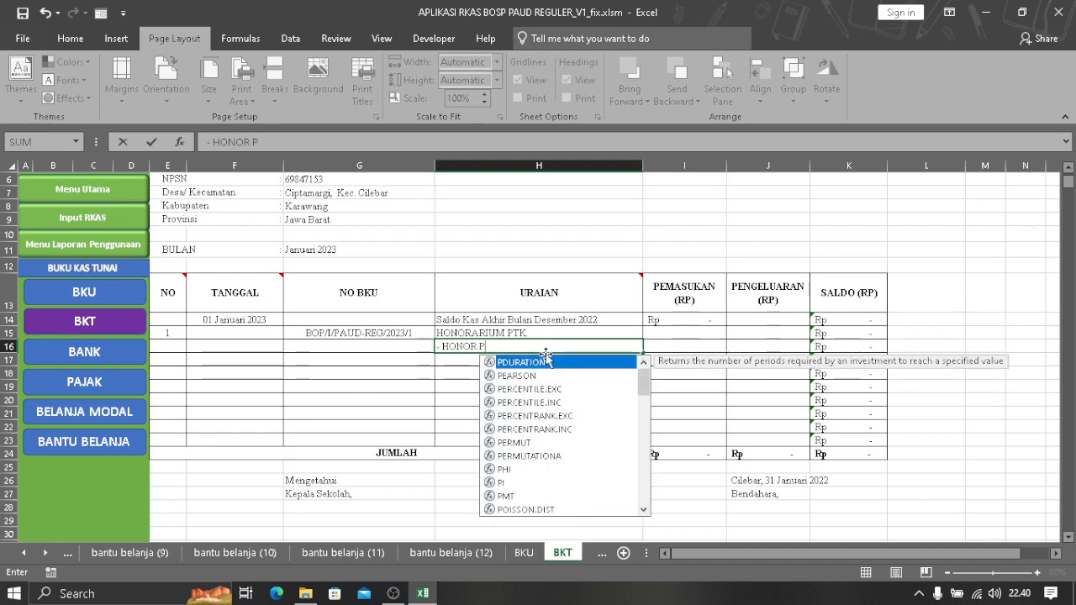
text(ENDIDIK)
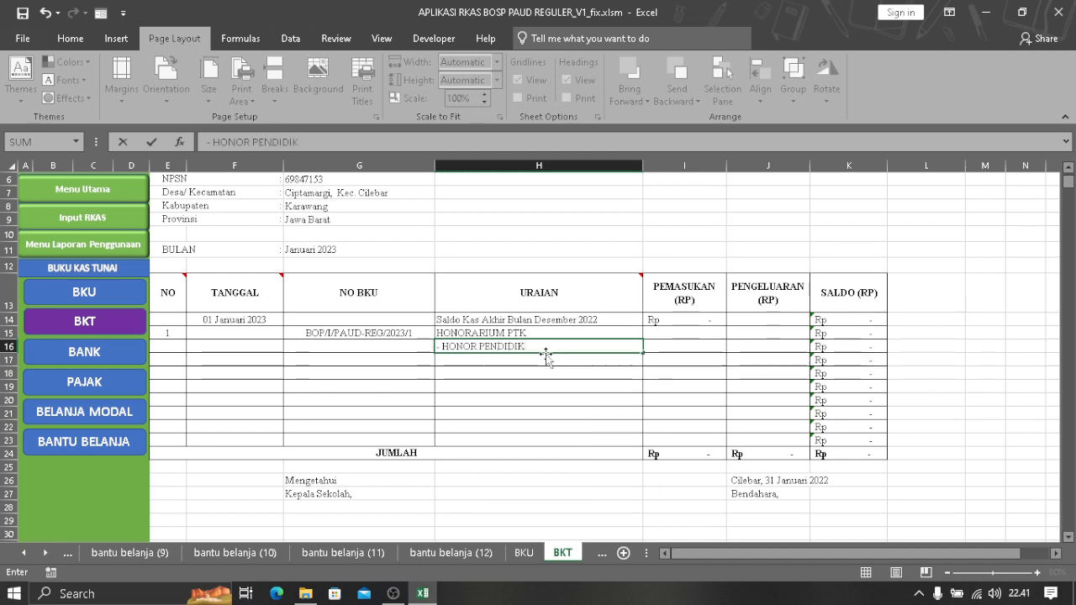
text( SLTA)
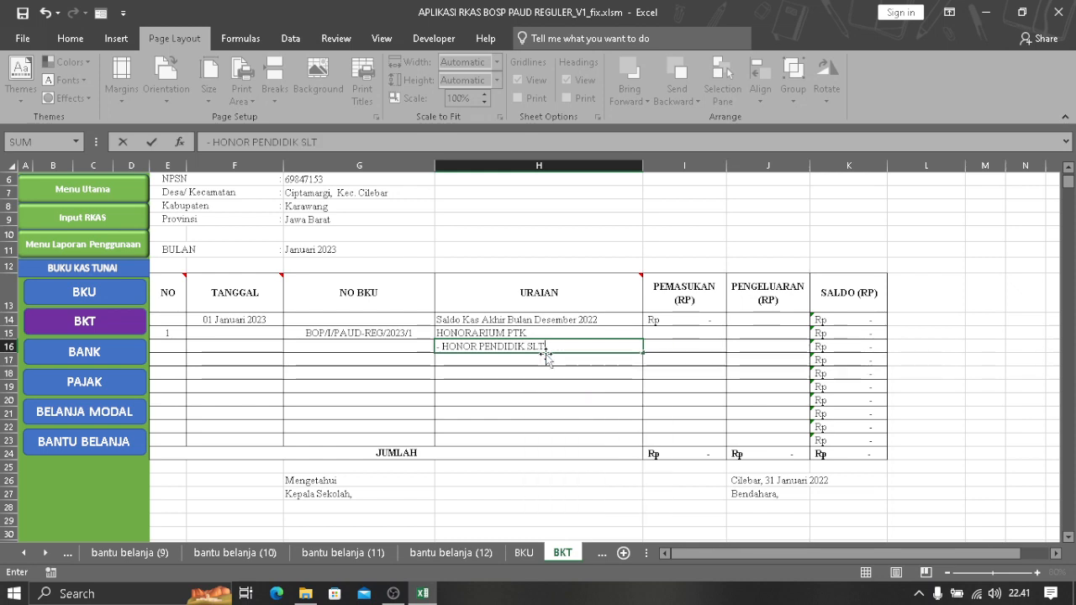
key(Return)
click(605, 347)
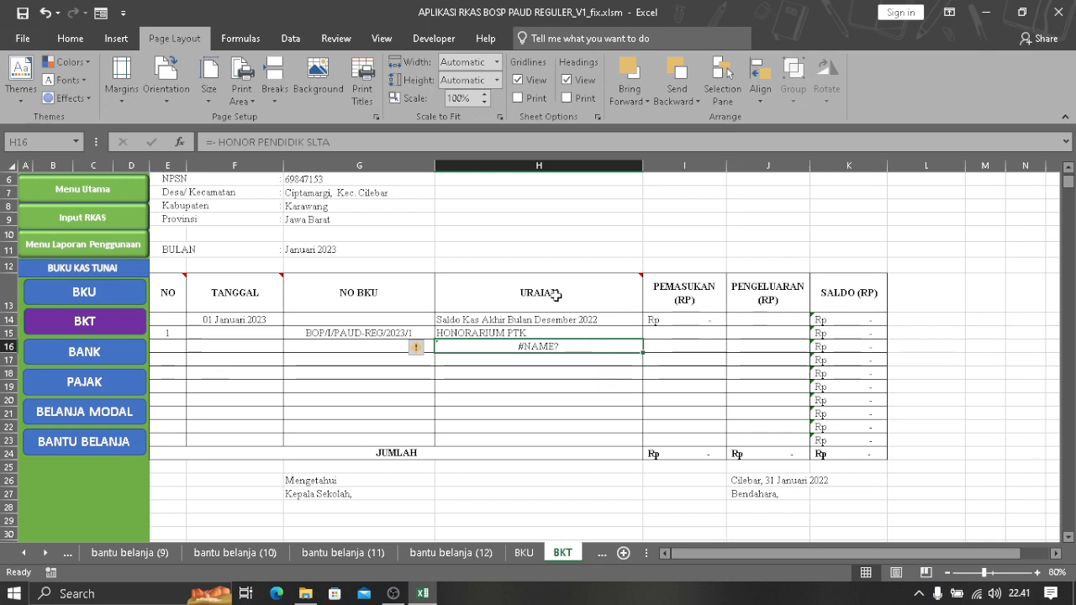
click(220, 142)
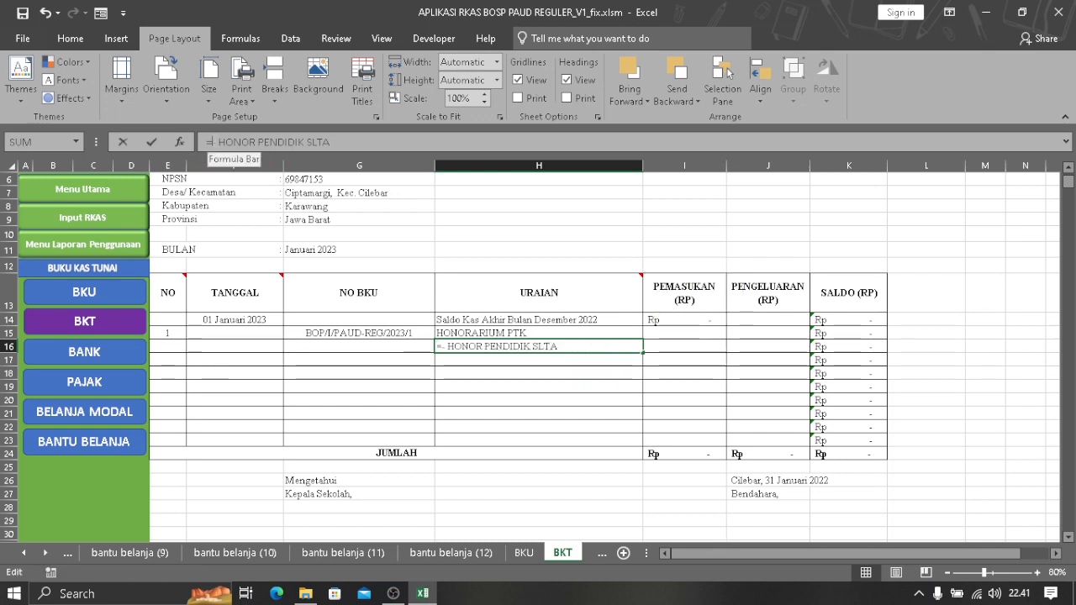
key(Return)
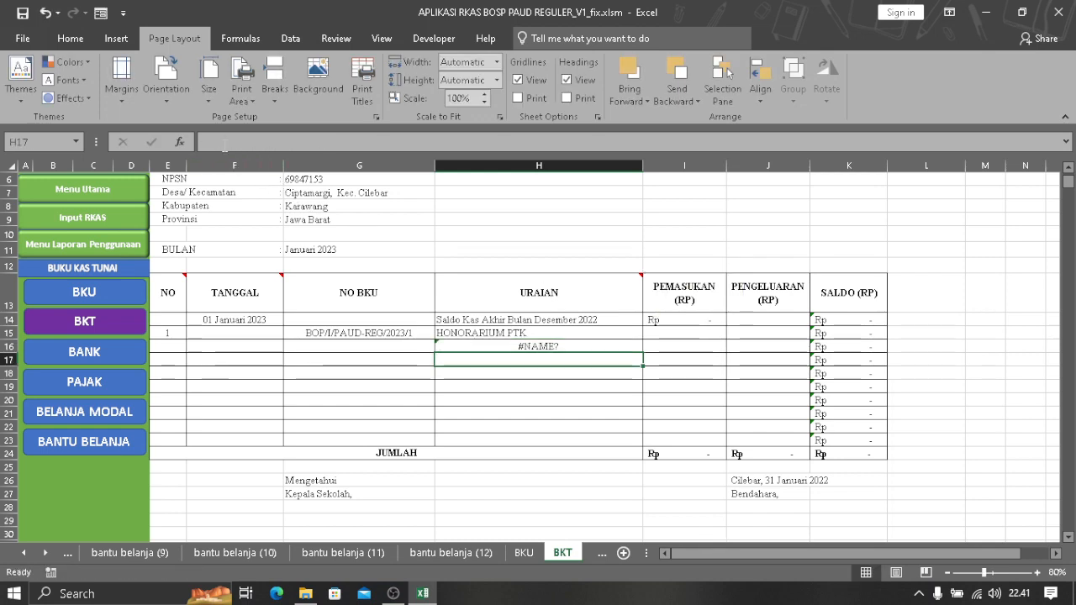
click(561, 346)
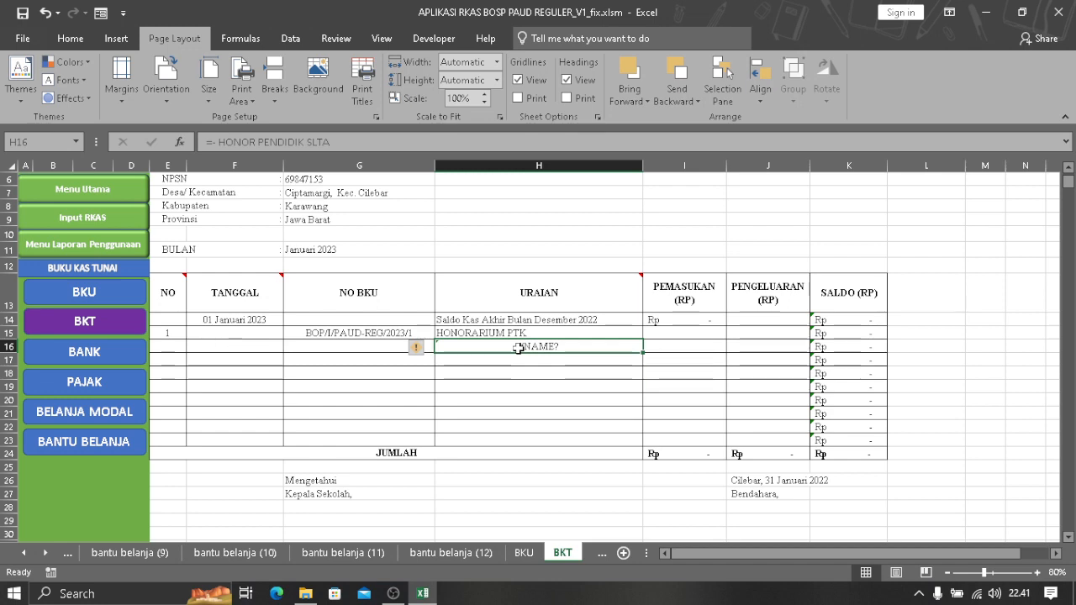
key(Delete)
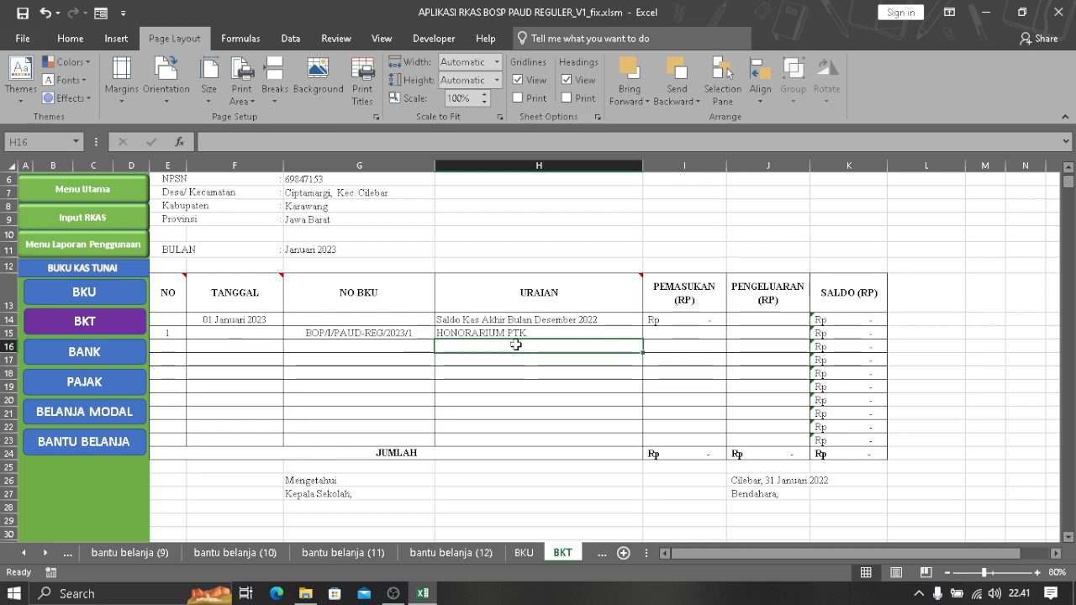
- Enter "1. HONOR PENDIDIK SLTA" as the Uraian below HONORARIUM PTK in the Buku Kas Tunai
click(405, 344)
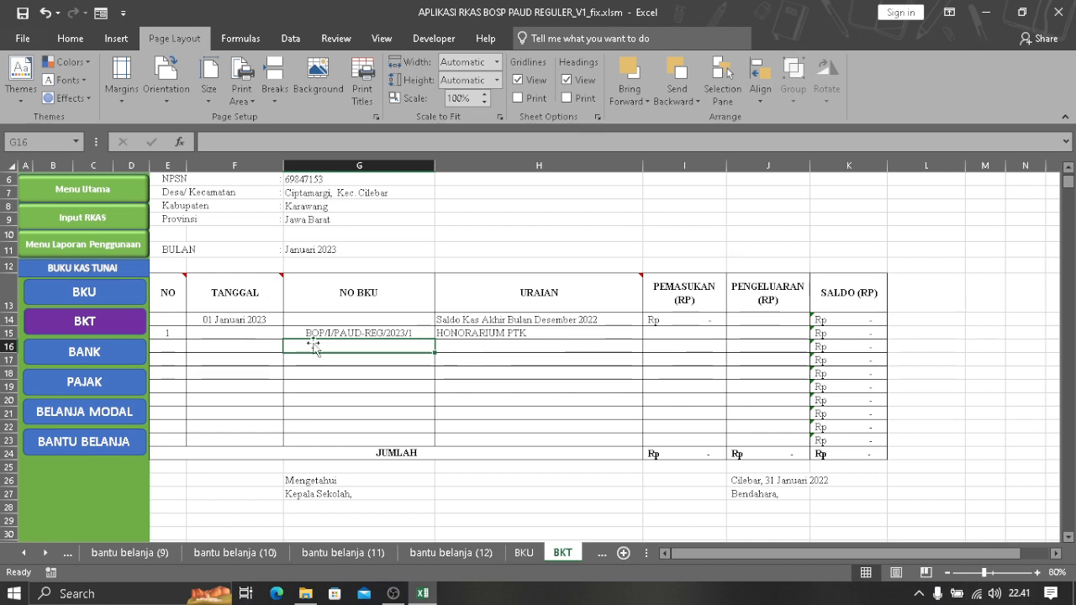
click(474, 346)
text(1)
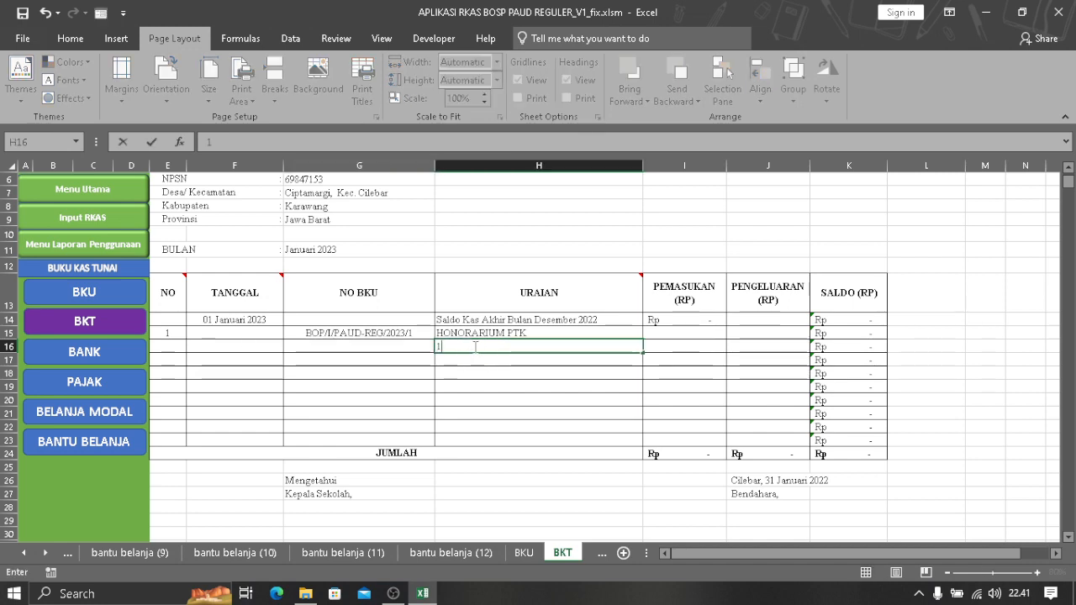
text(. HON)
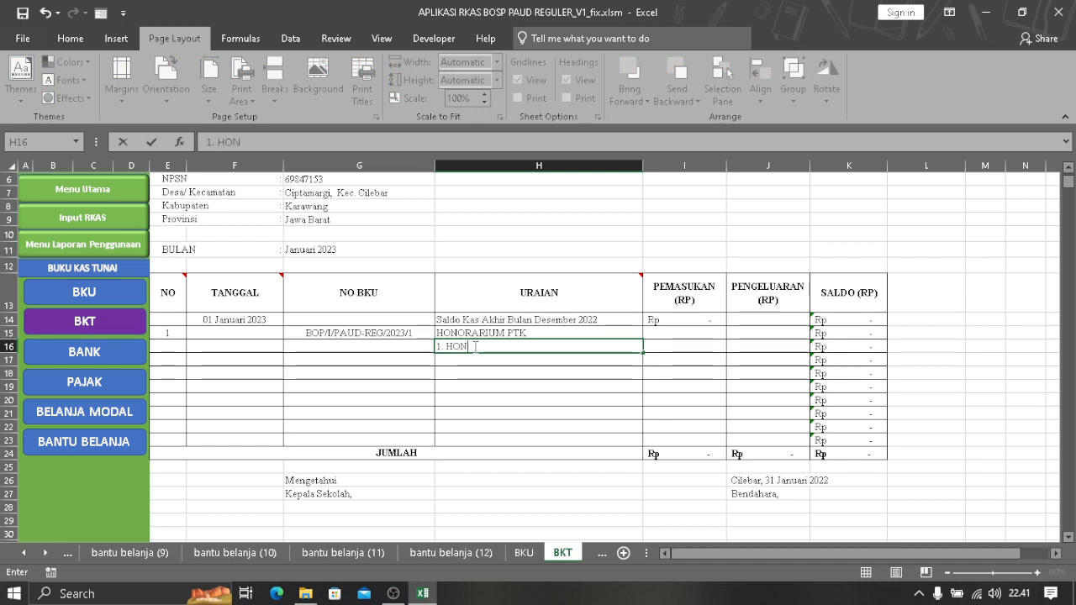
text(OR PENDIDIK SLTA)
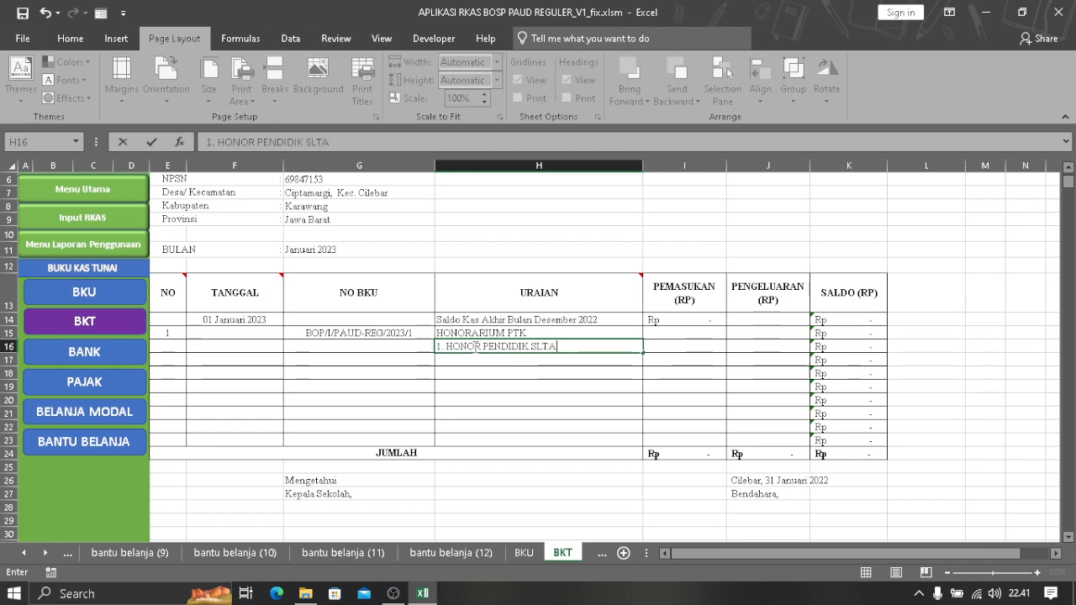
key(Return)
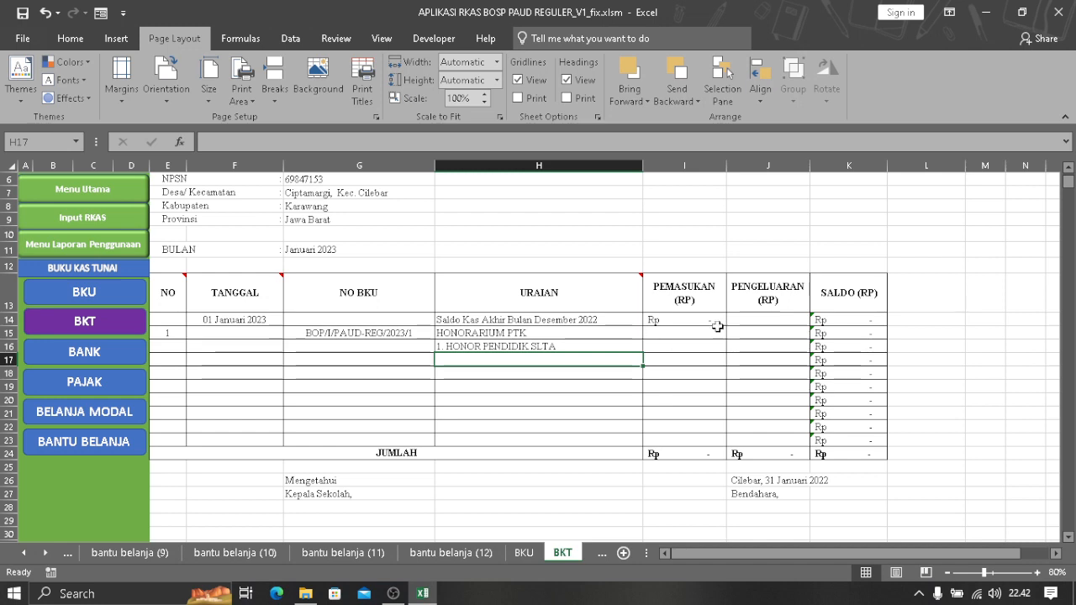
click(743, 344)
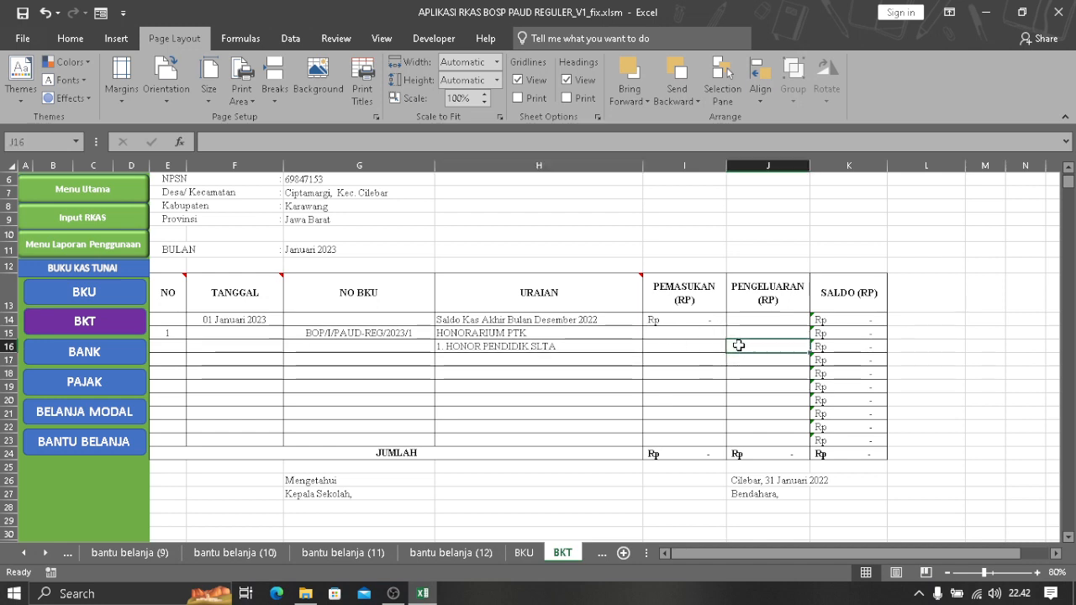
click(502, 346)
click(747, 345)
click(757, 359)
drag(753, 345, 759, 382)
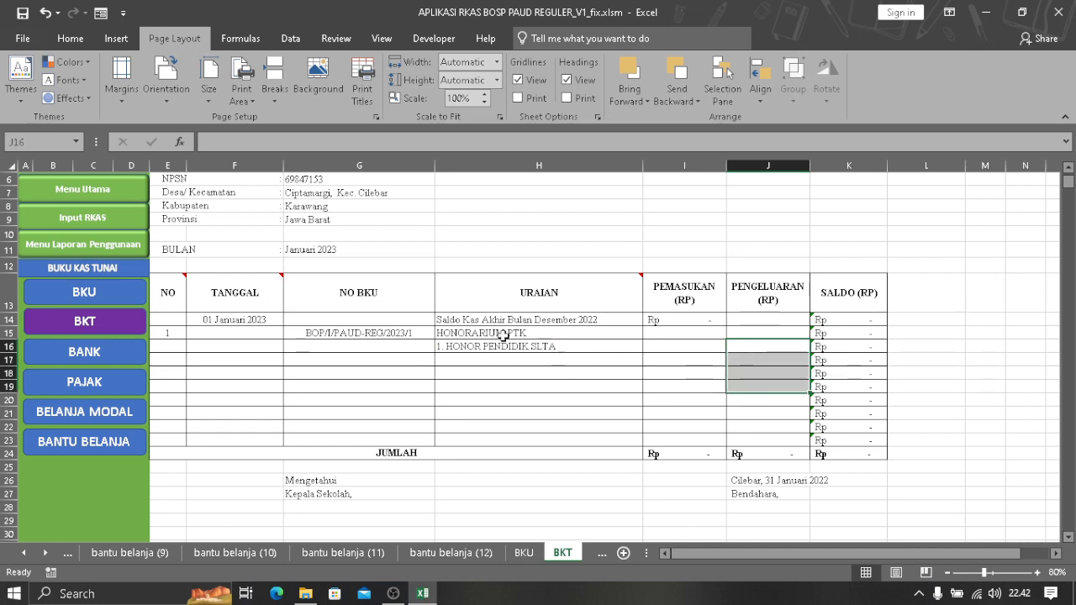
click(786, 331)
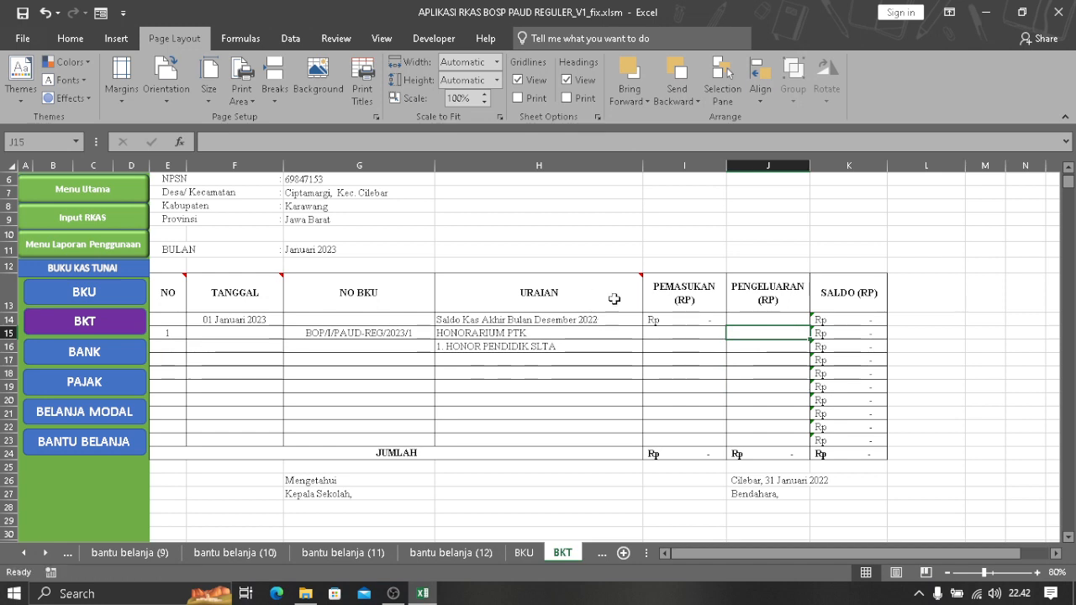
mouse_move(615, 299)
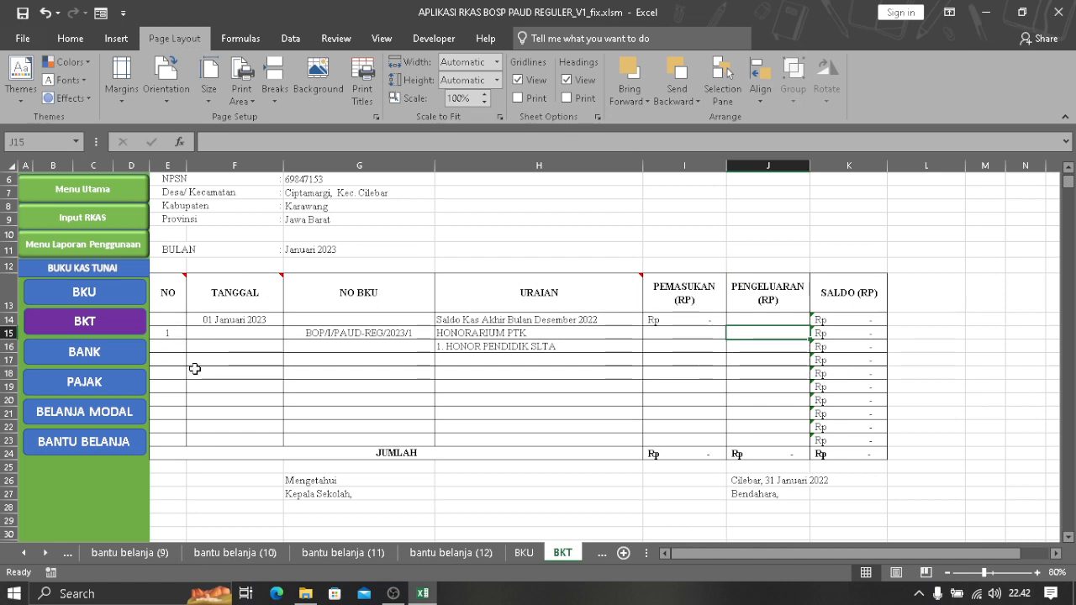
- Clear the HONORARIUM PTK entry's NO to URAIAN cells in both the Buku Kas Tunai and the Buku Kas Umum
drag(167, 333, 489, 364)
key(Delete)
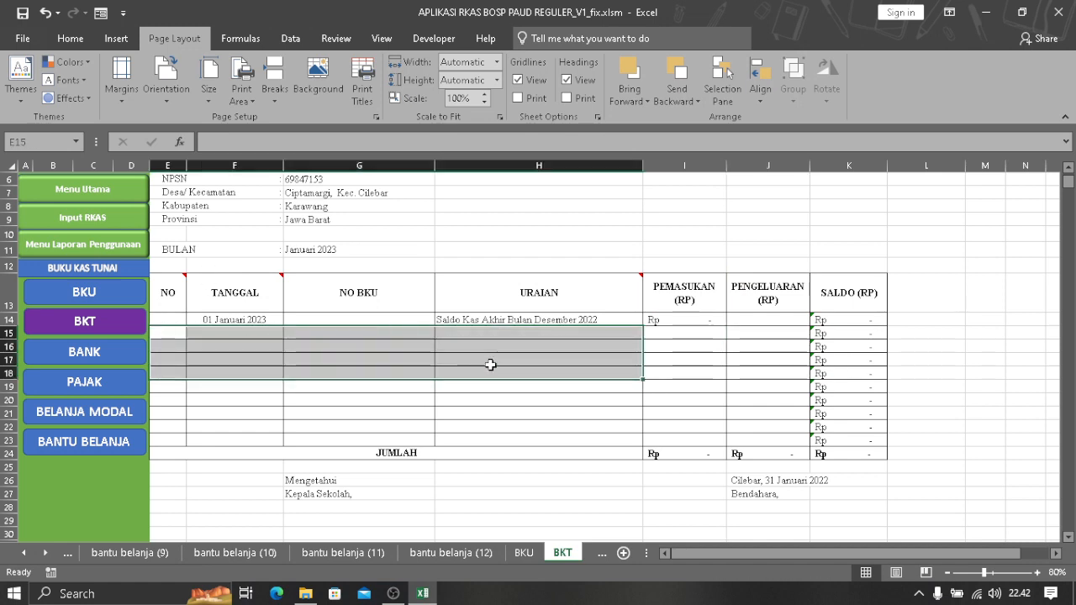
click(134, 296)
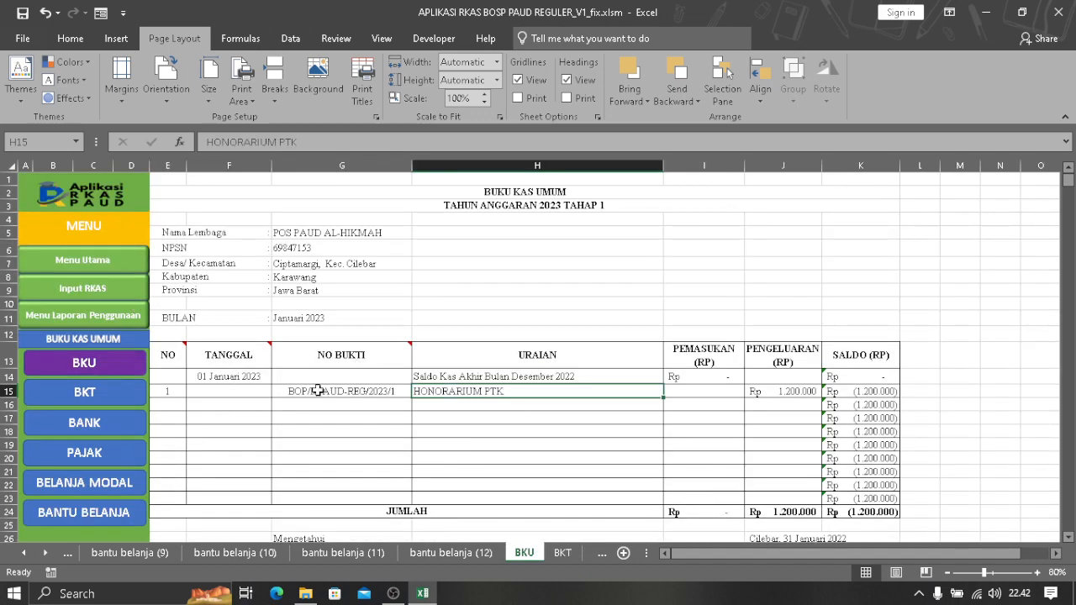
drag(175, 393, 438, 414)
key(Delete)
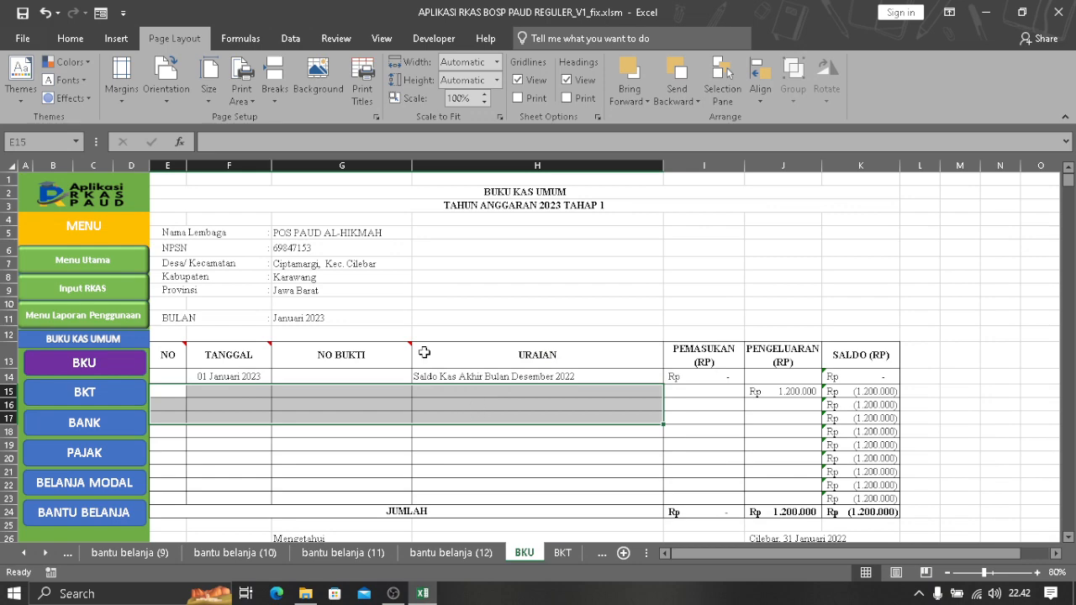
- Review the Buku Pembantu Bank's receipt and withdrawal rows, with a look back at the Buku Kas Umum
click(120, 431)
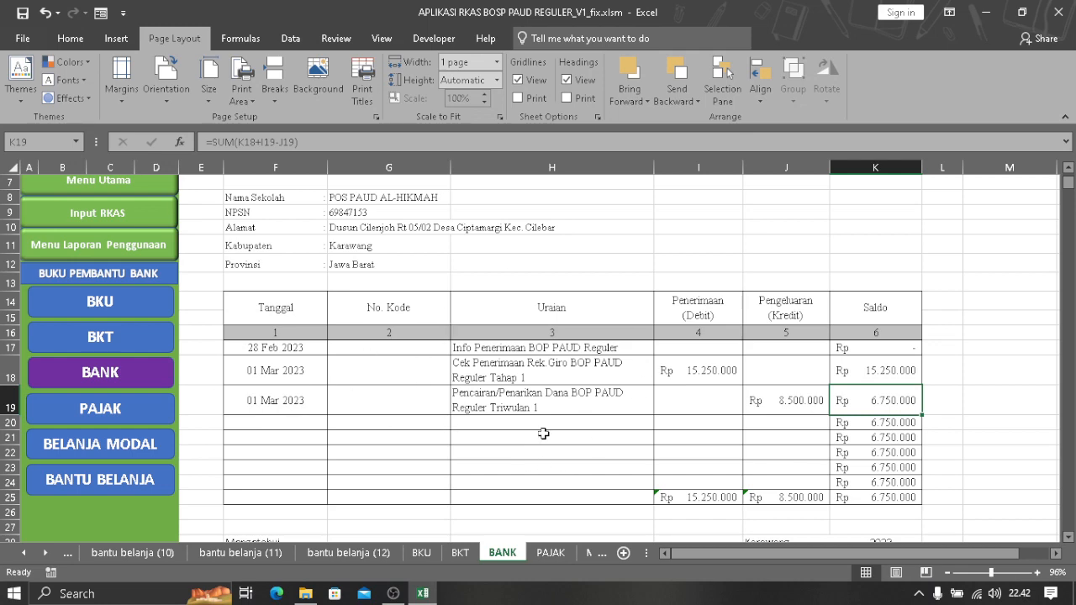
click(120, 302)
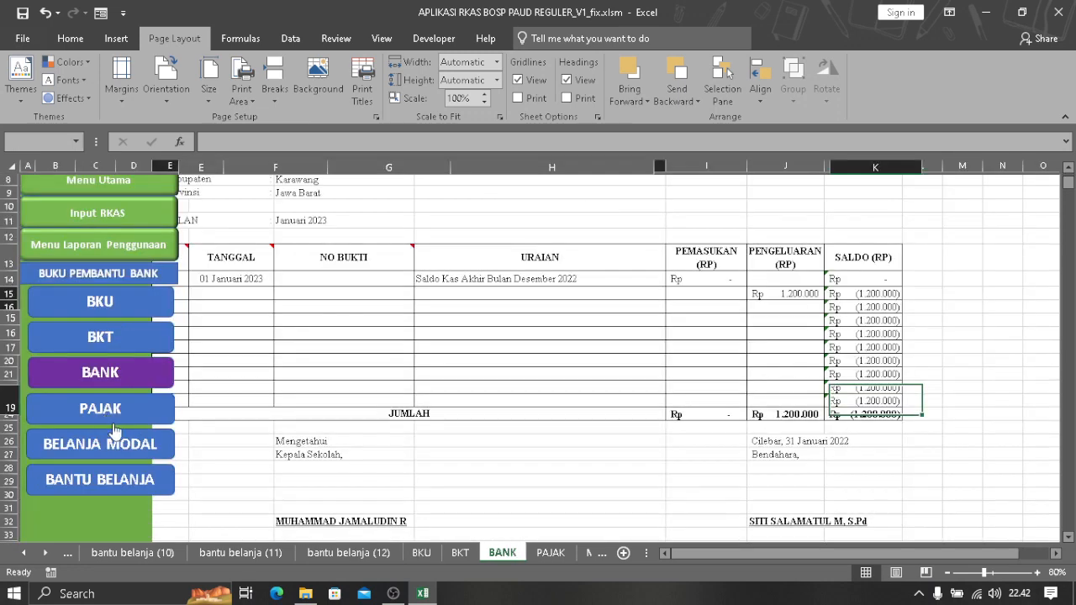
click(110, 420)
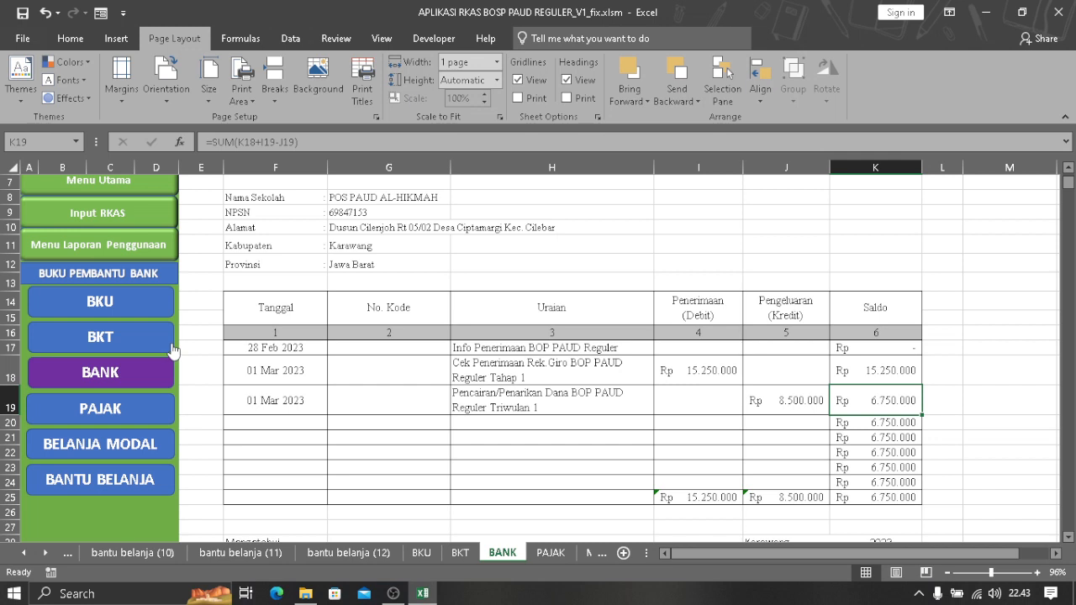
- Examine the NO and TANGGAL columns of the Buku Pembantu Pajak alongside the Buku Kas Umum
click(149, 411)
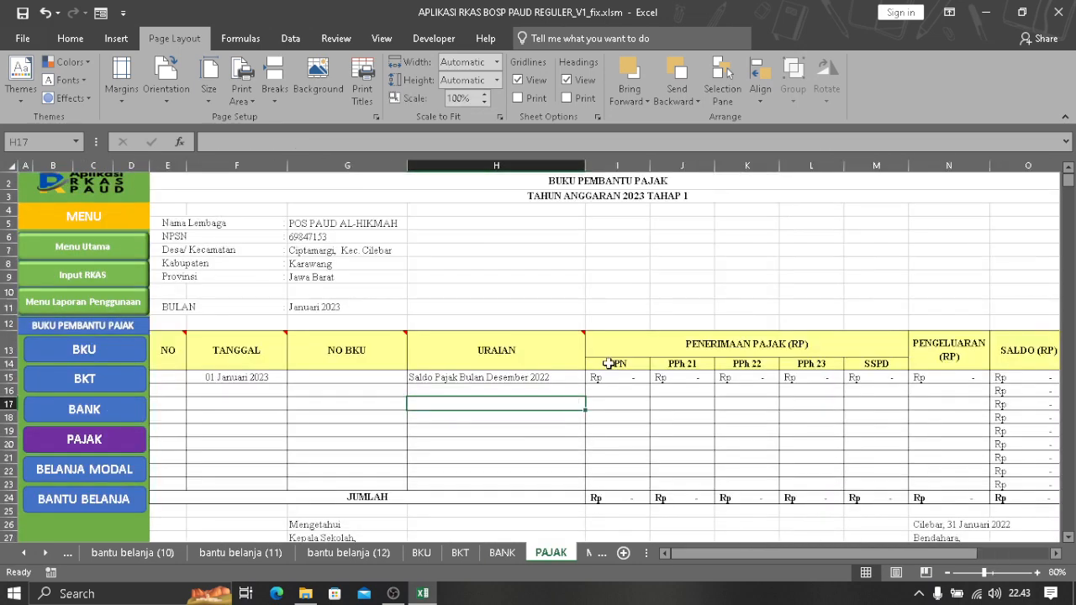
click(176, 395)
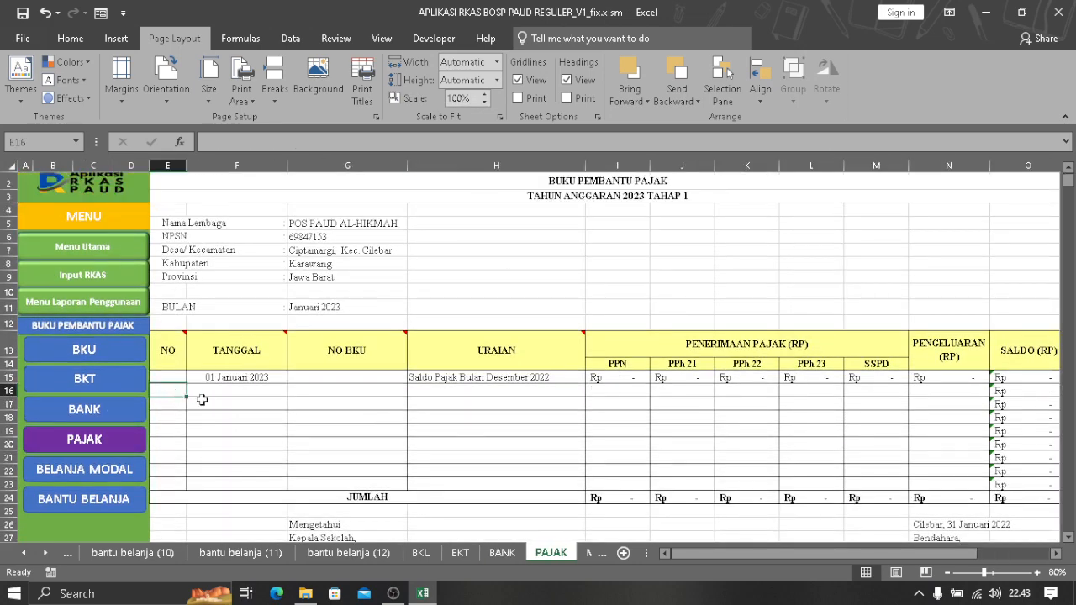
click(246, 389)
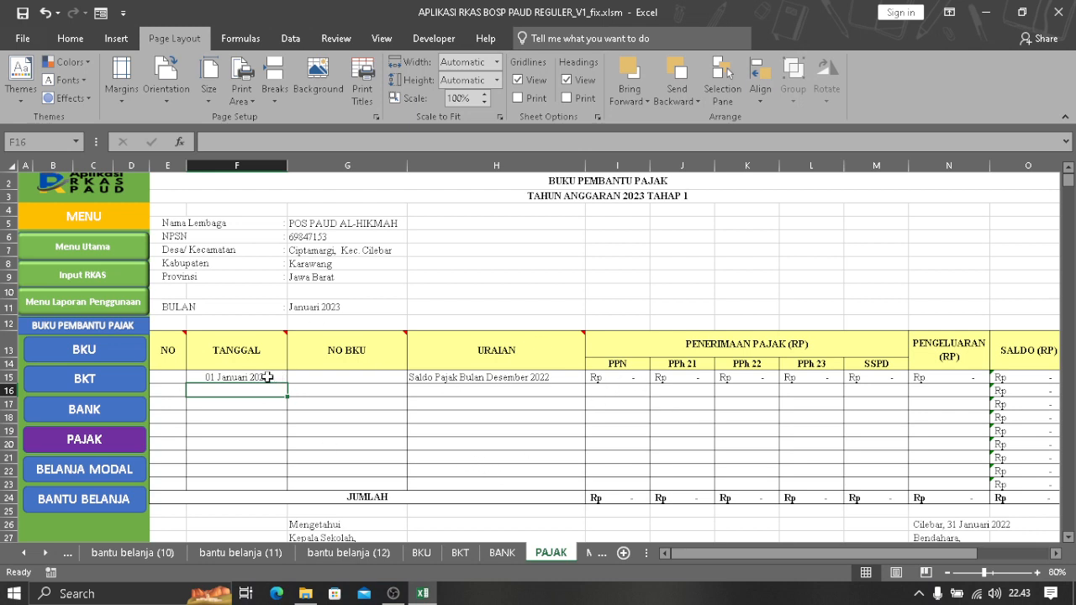
click(108, 351)
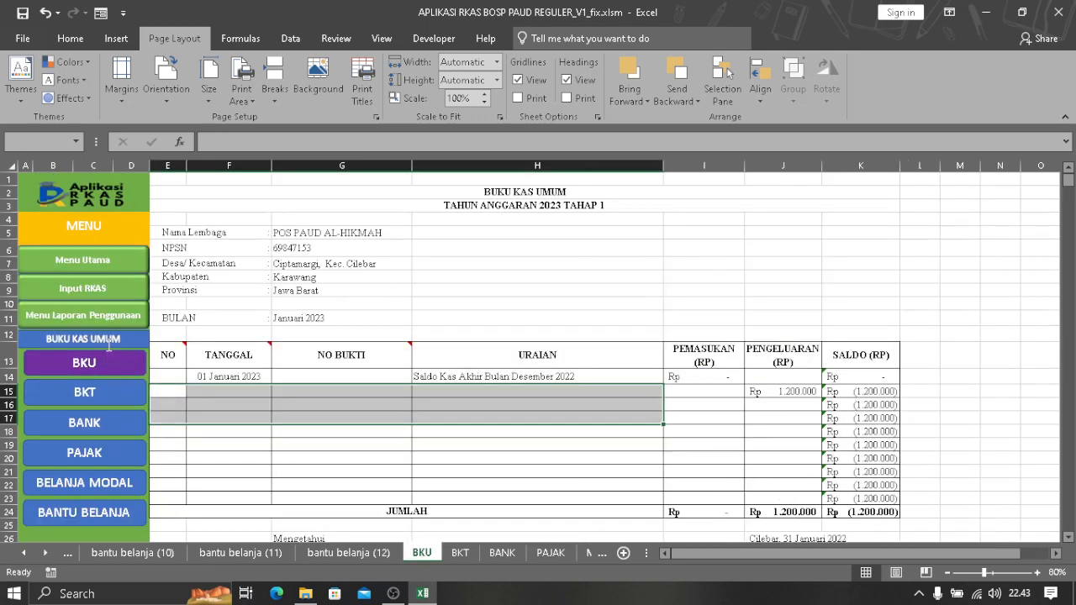
click(536, 429)
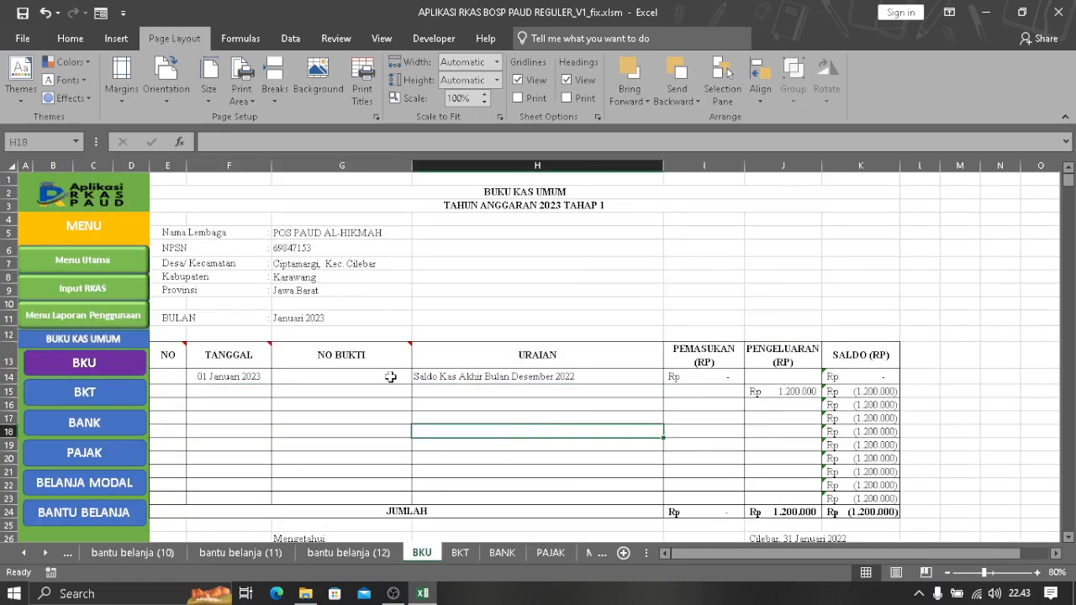
click(118, 461)
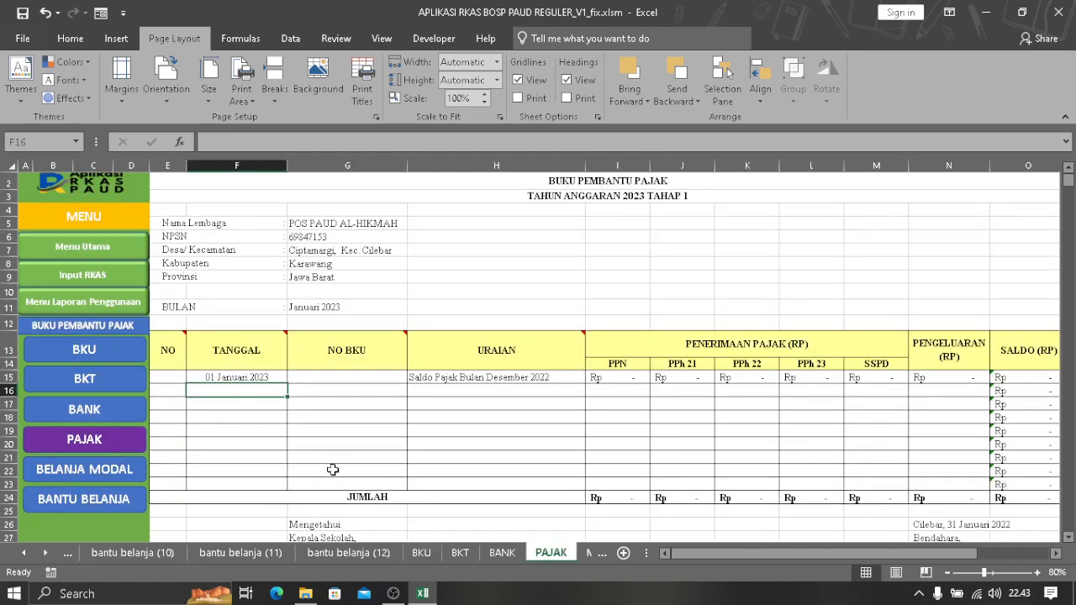
- Examine the NO BKU, URAIAN, PENERIMAAN PAJAK and PENGELUARAN columns in the Buku Pembantu Pajak
click(319, 393)
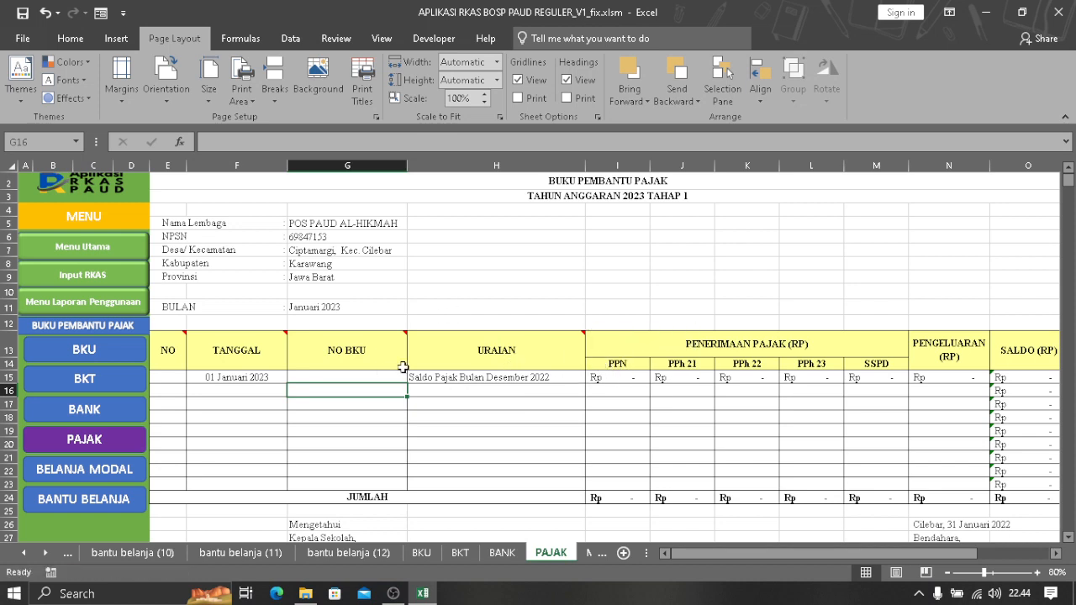
mouse_move(481, 353)
click(527, 393)
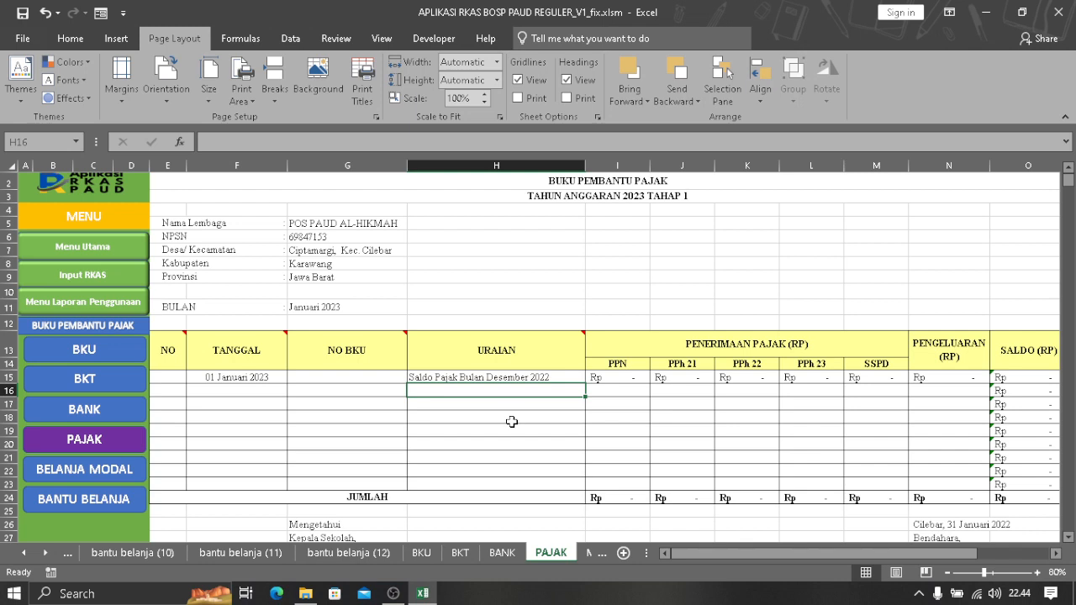
click(636, 396)
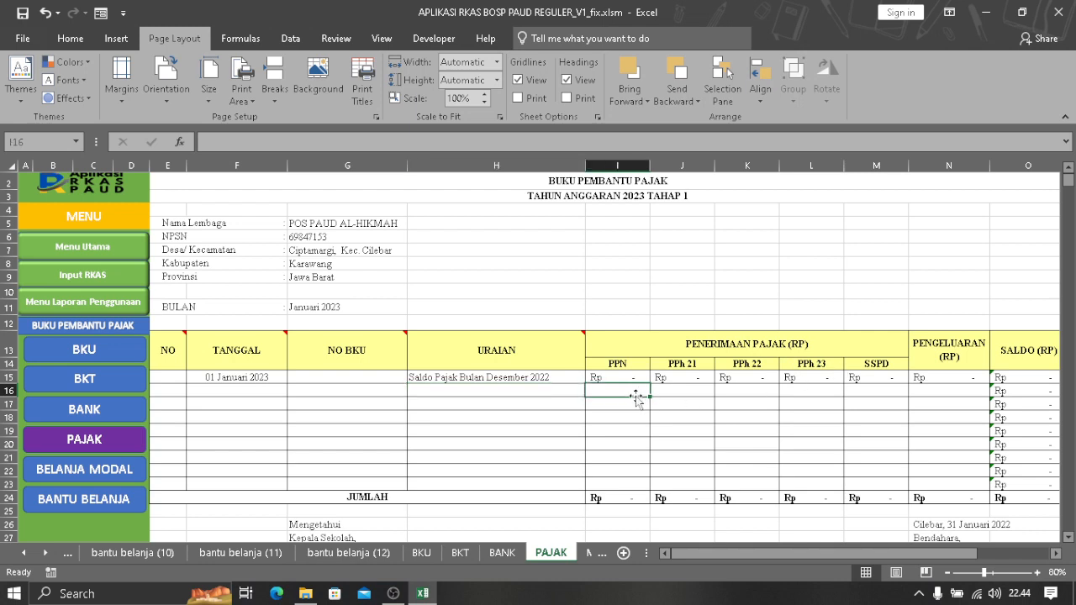
click(750, 392)
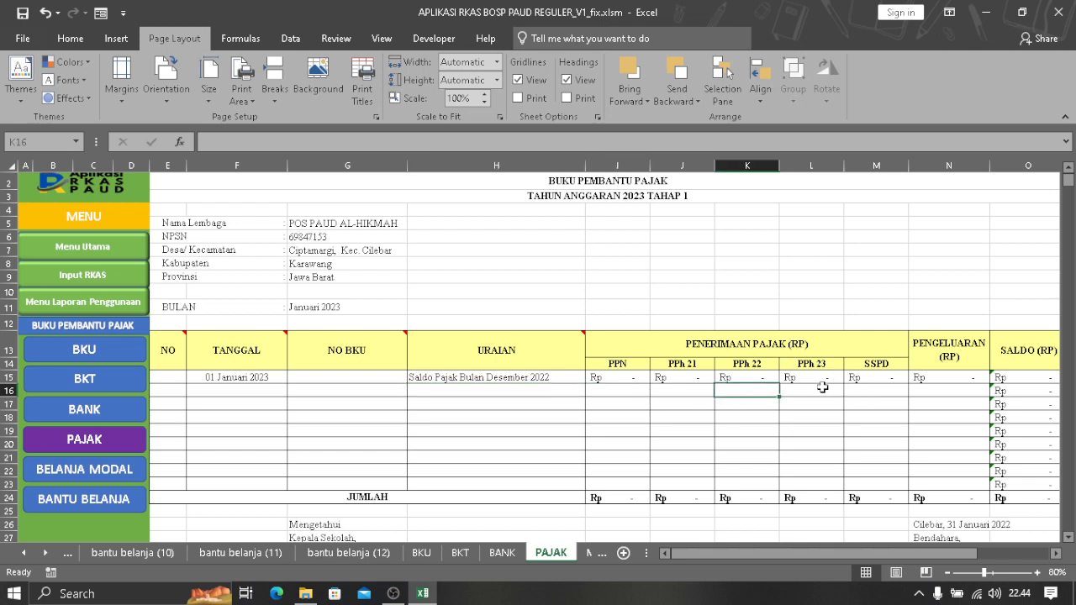
click(884, 394)
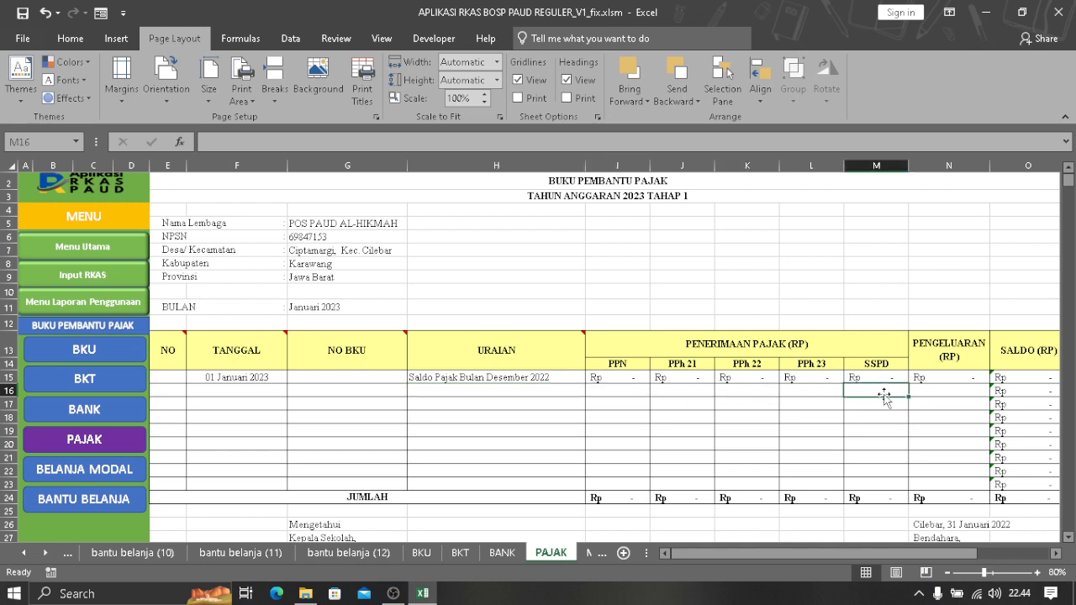
click(930, 392)
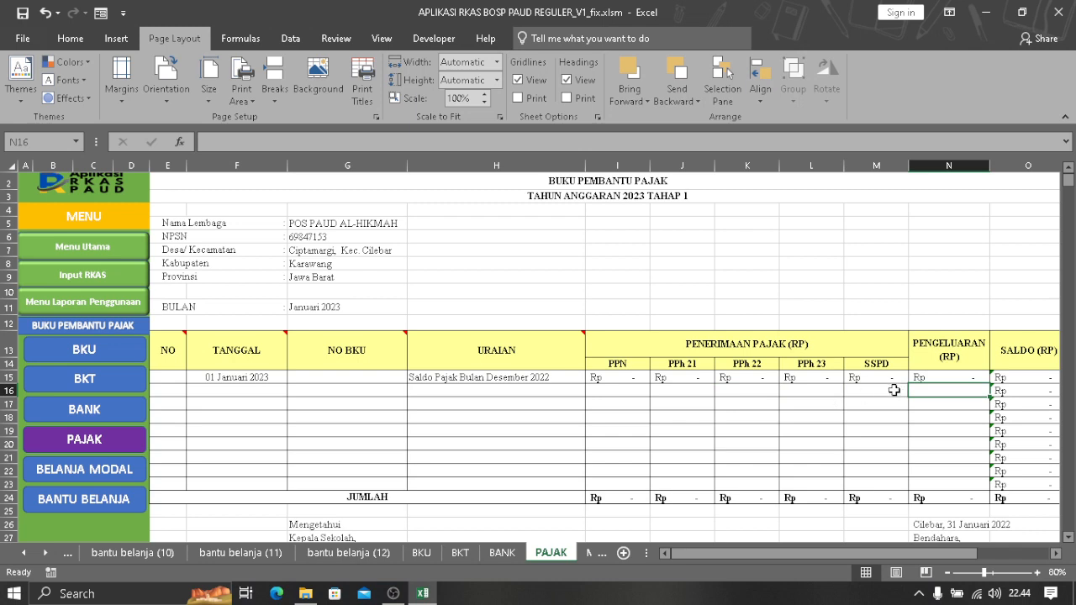
click(664, 390)
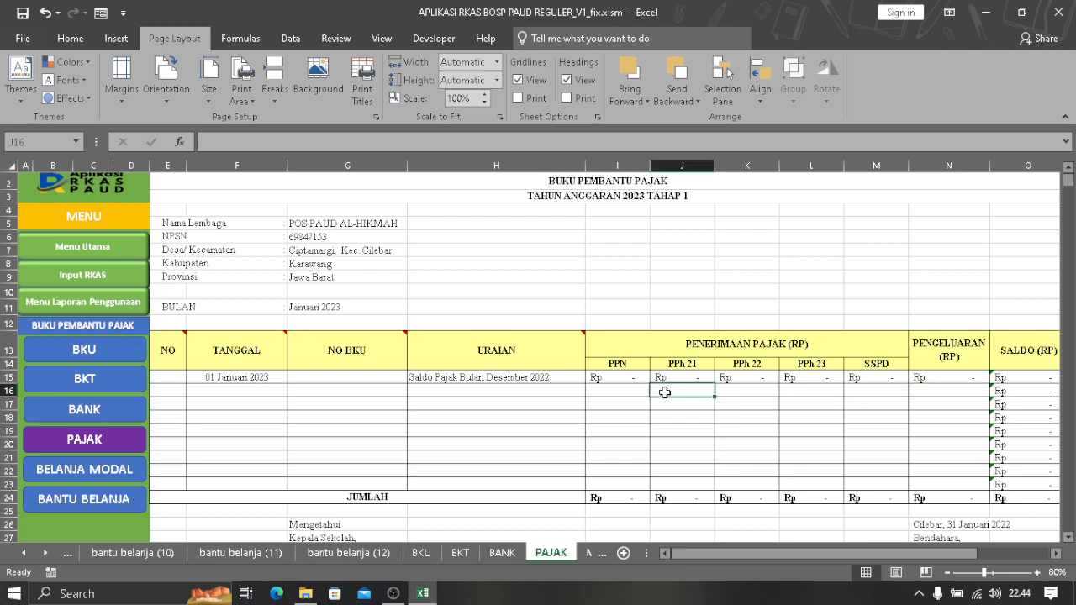
click(934, 392)
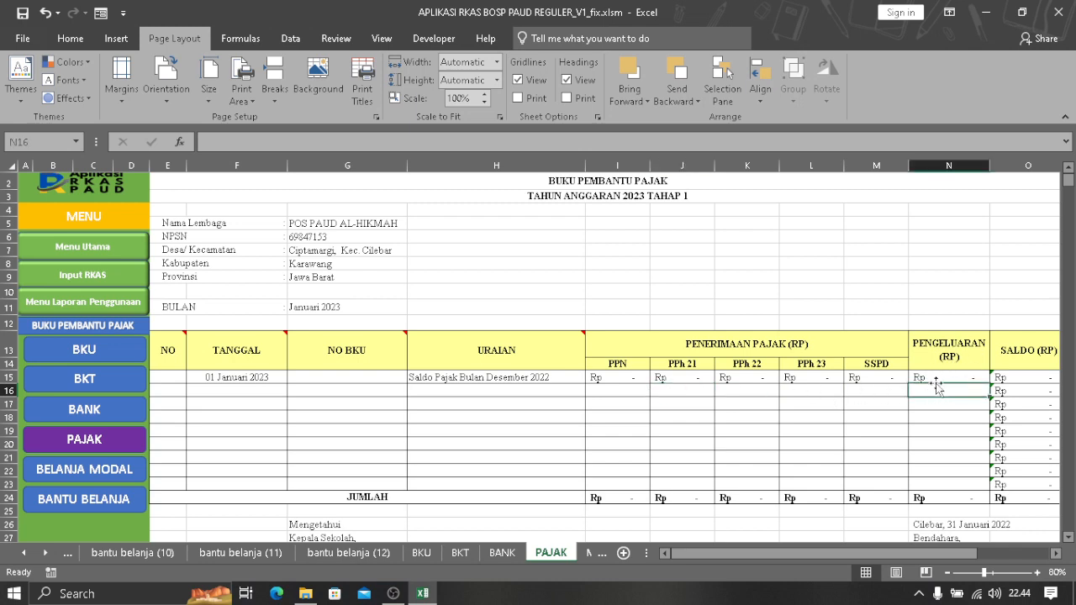
click(513, 407)
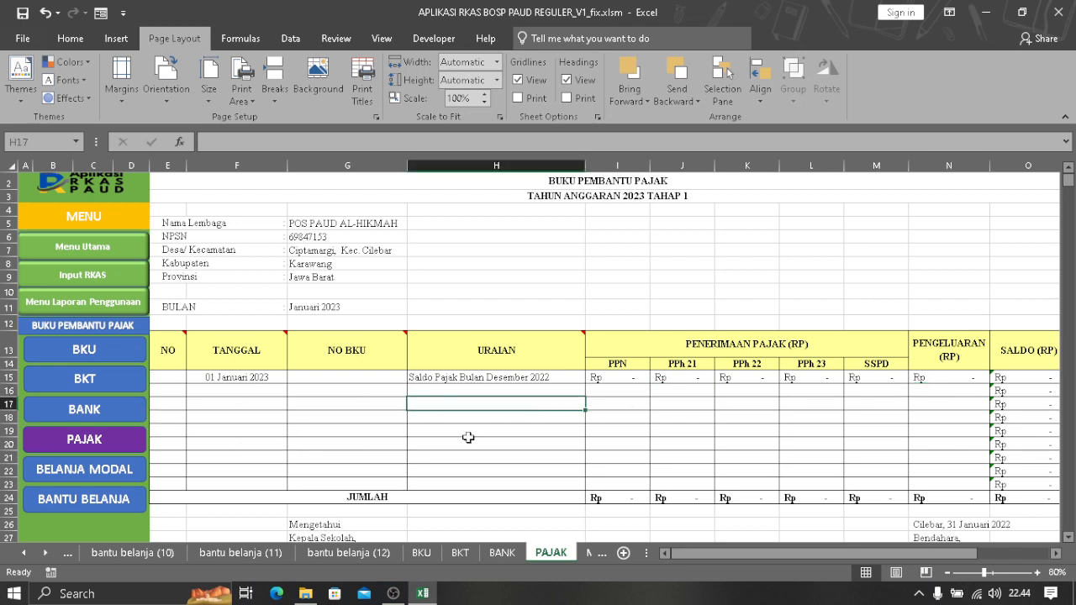
scroll(113, 457, down, 1)
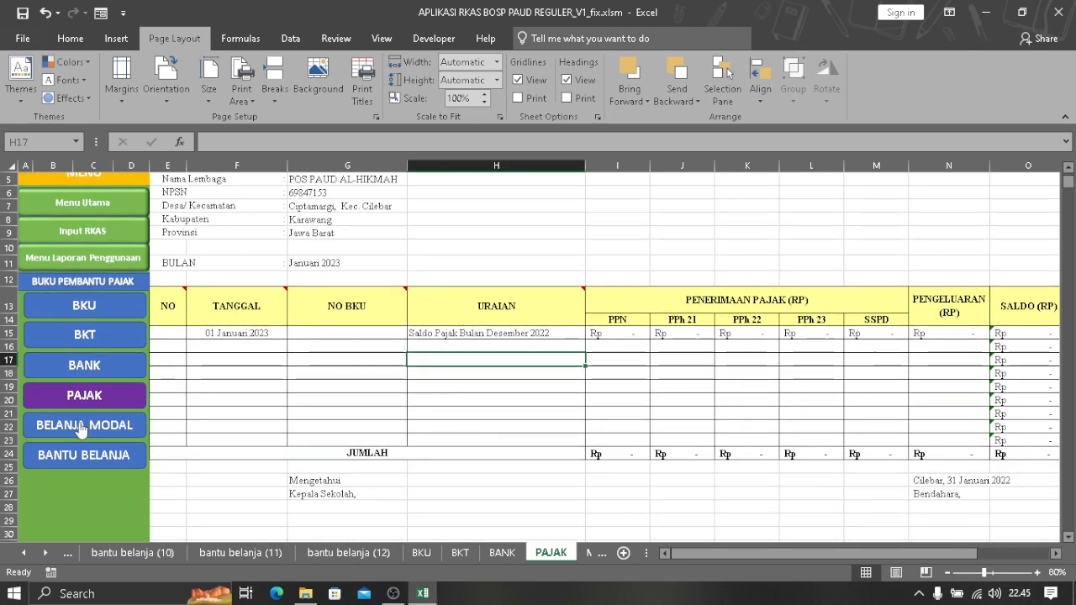
- Open the Rekap Belanja Modal and read the notes on its column headings, starting with NO
click(82, 428)
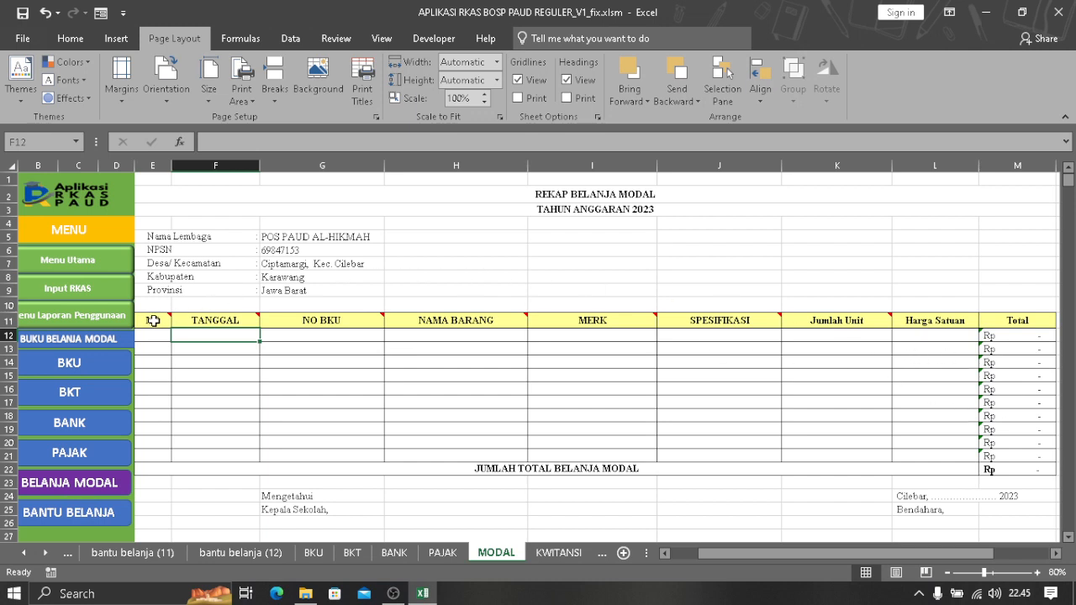
mouse_move(154, 320)
mouse_move(226, 321)
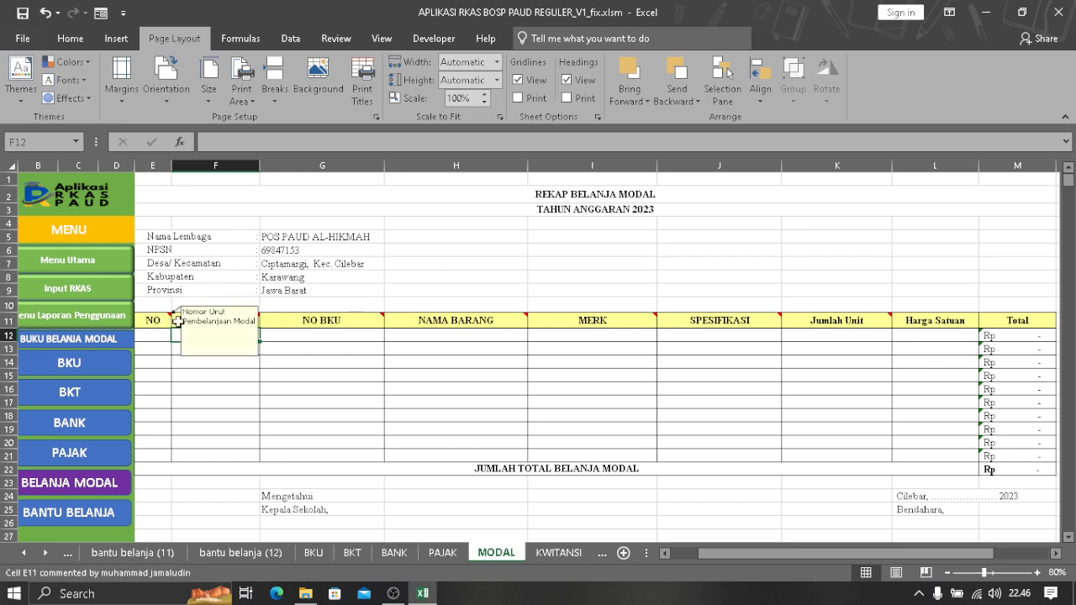
mouse_move(353, 316)
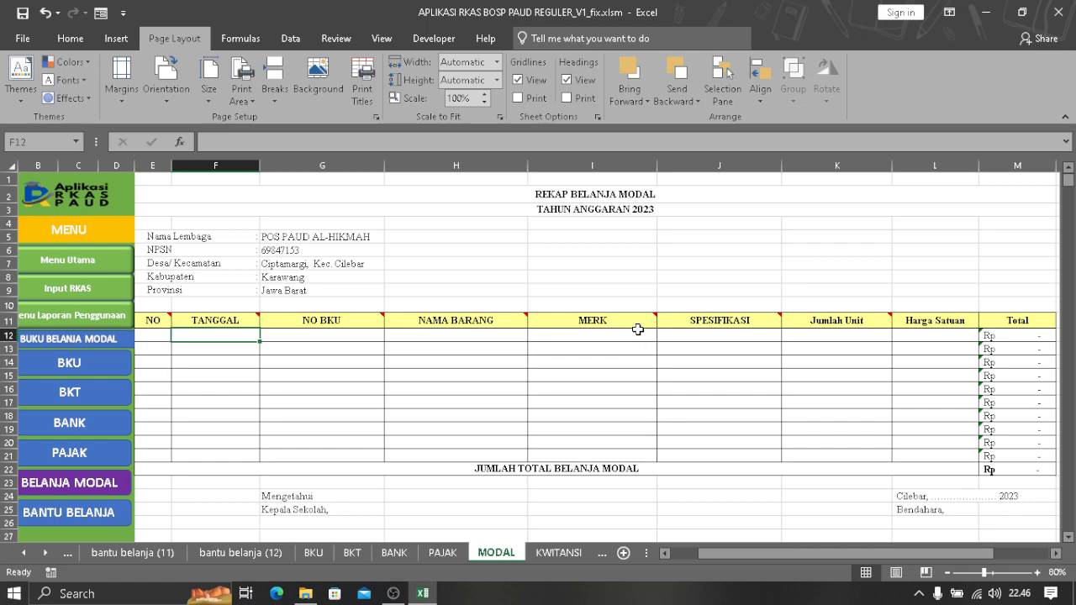
scroll(149, 470, down, 1)
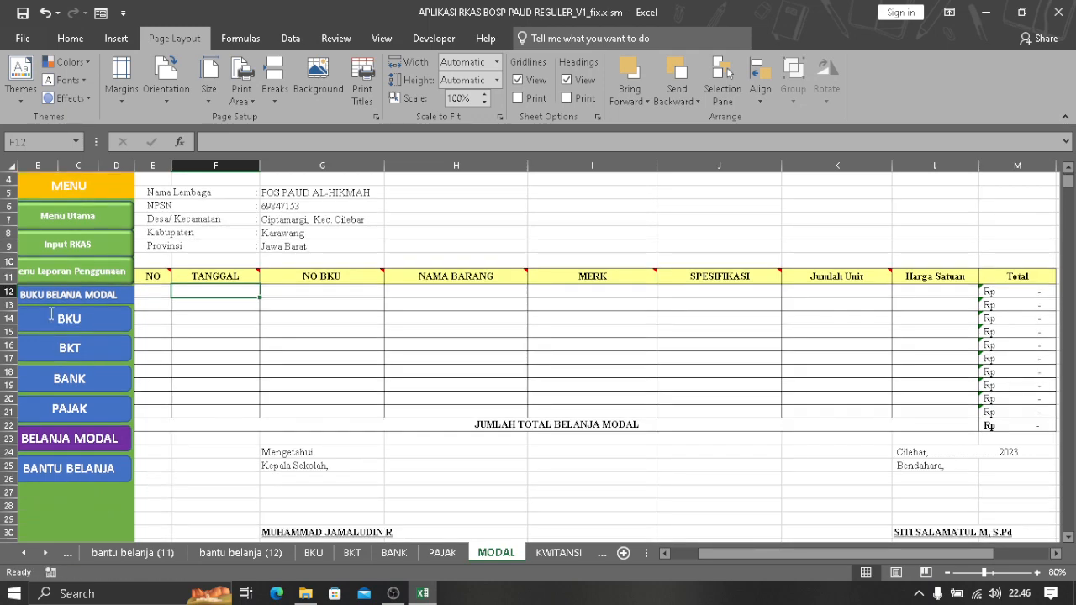
- Return to the Menu Laporan Penggunaan and open the KWITANSI form
click(101, 272)
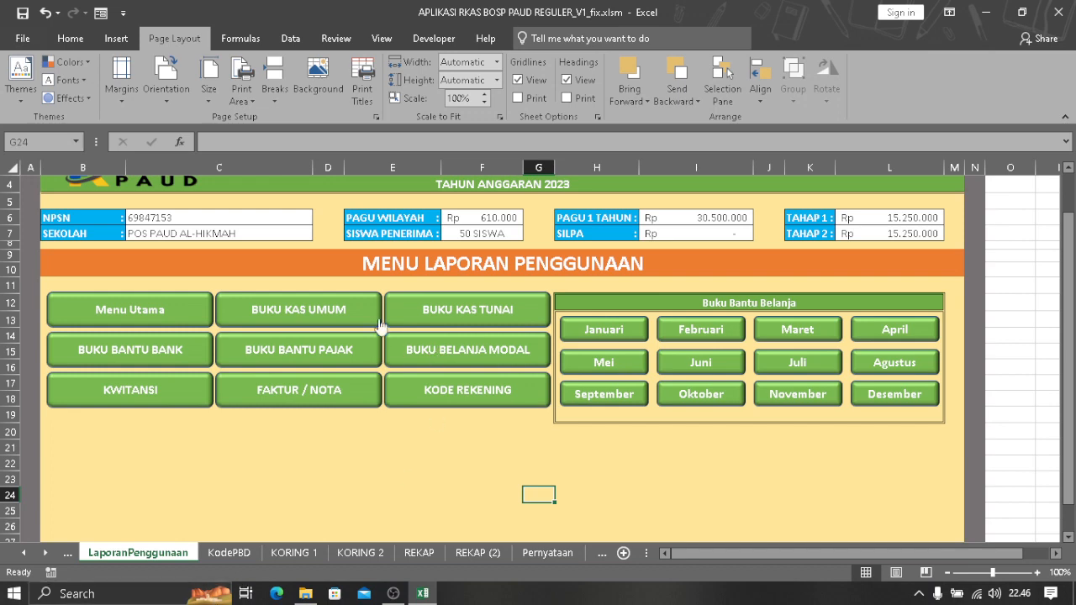
click(289, 423)
click(720, 463)
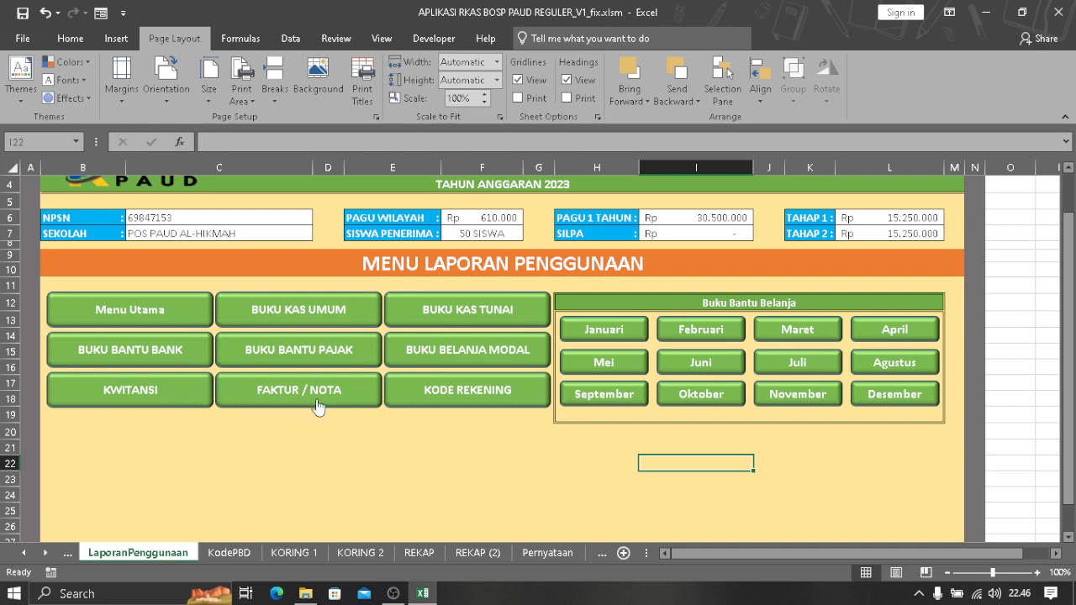
click(112, 399)
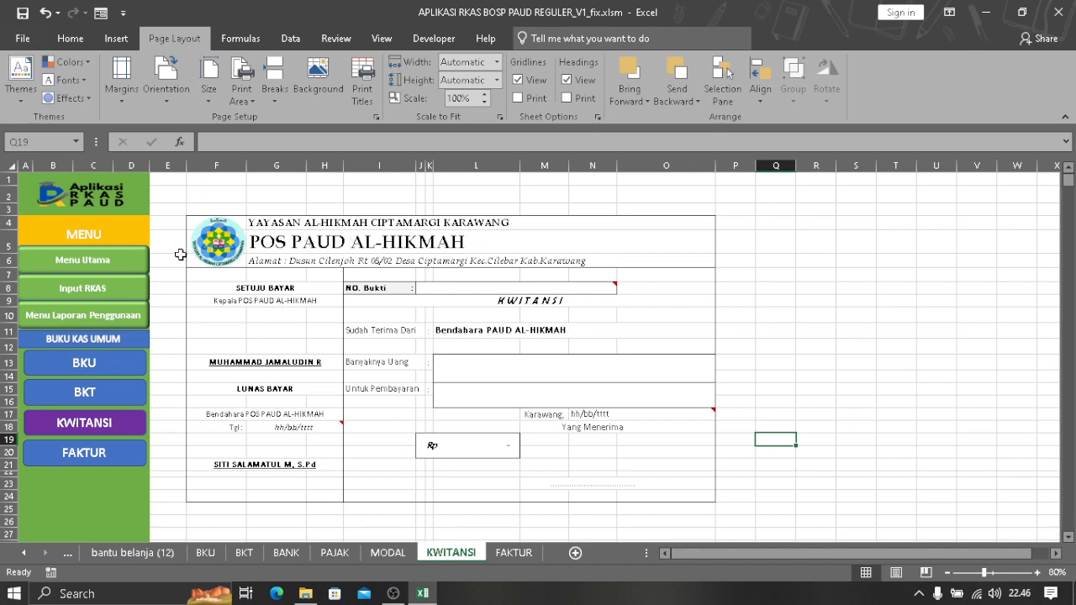
- Select the school logo in the KWITANSI header and view its Change Picture options without replacing it
click(223, 238)
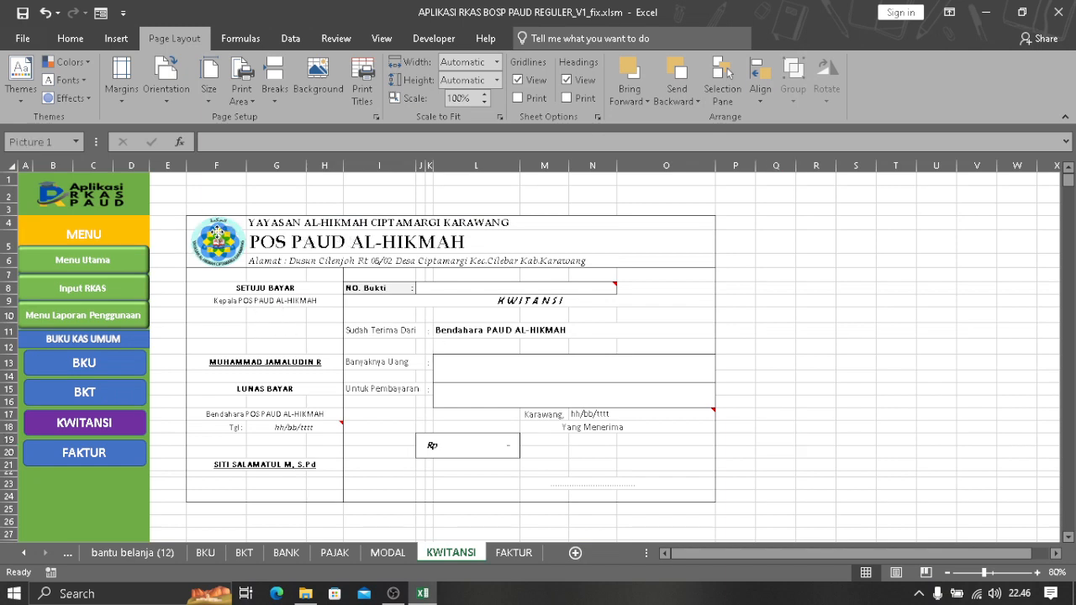
right_click(220, 236)
mouse_move(297, 335)
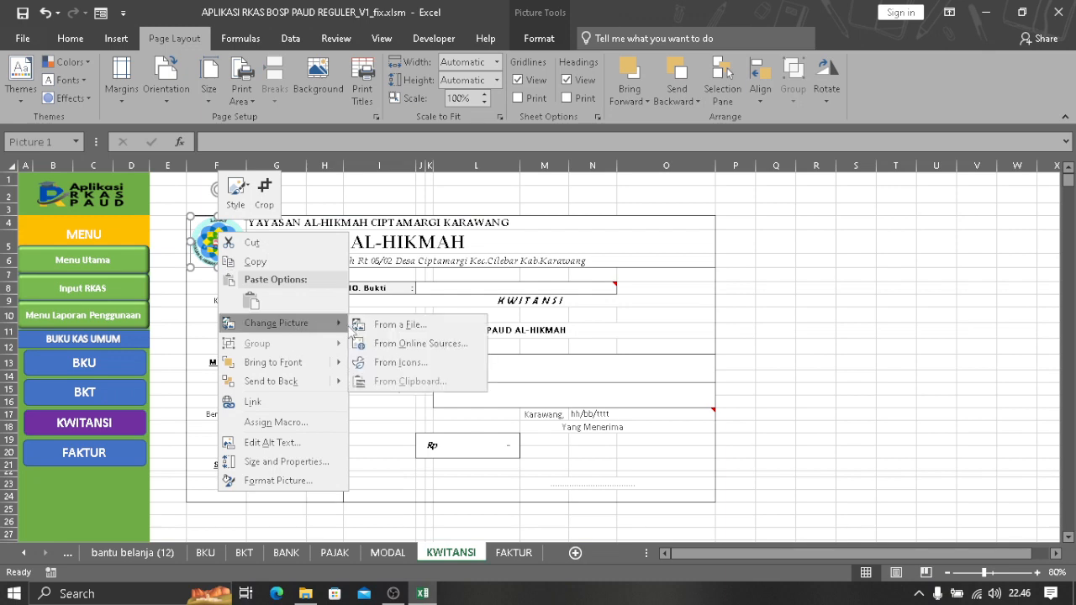
click(908, 245)
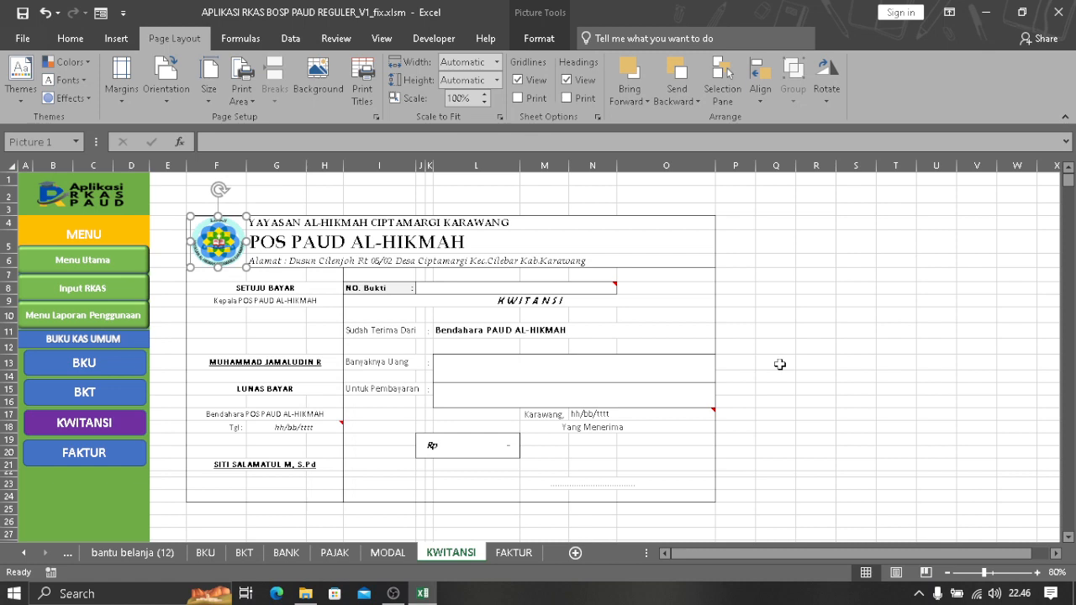
- Examine the NO. Bukti field, the Tgl date under Bendahara and the Karawang date field on the KWITANSI form
mouse_move(579, 288)
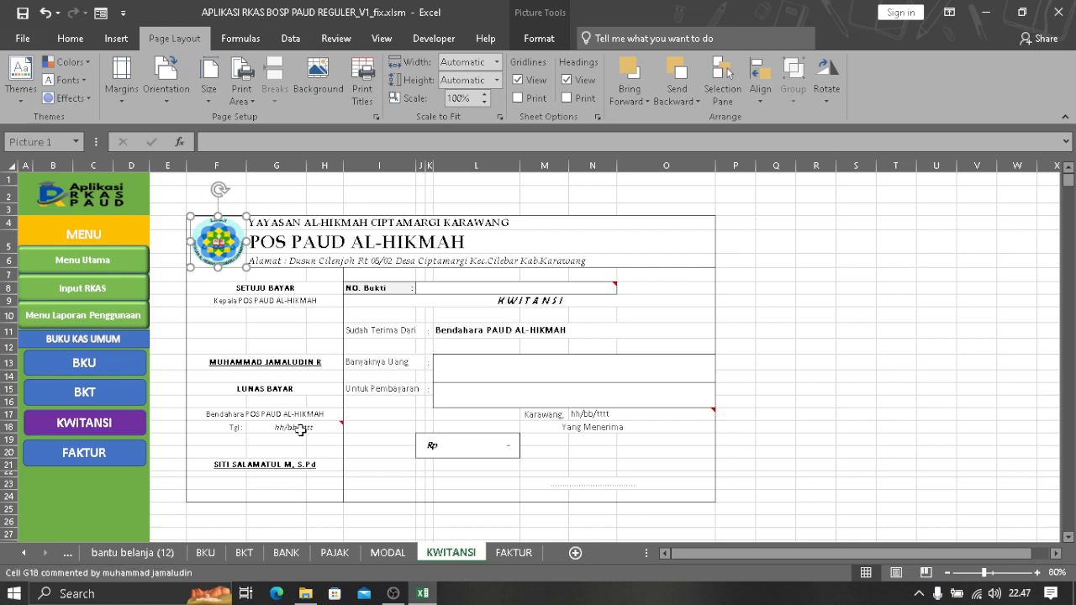
mouse_move(300, 430)
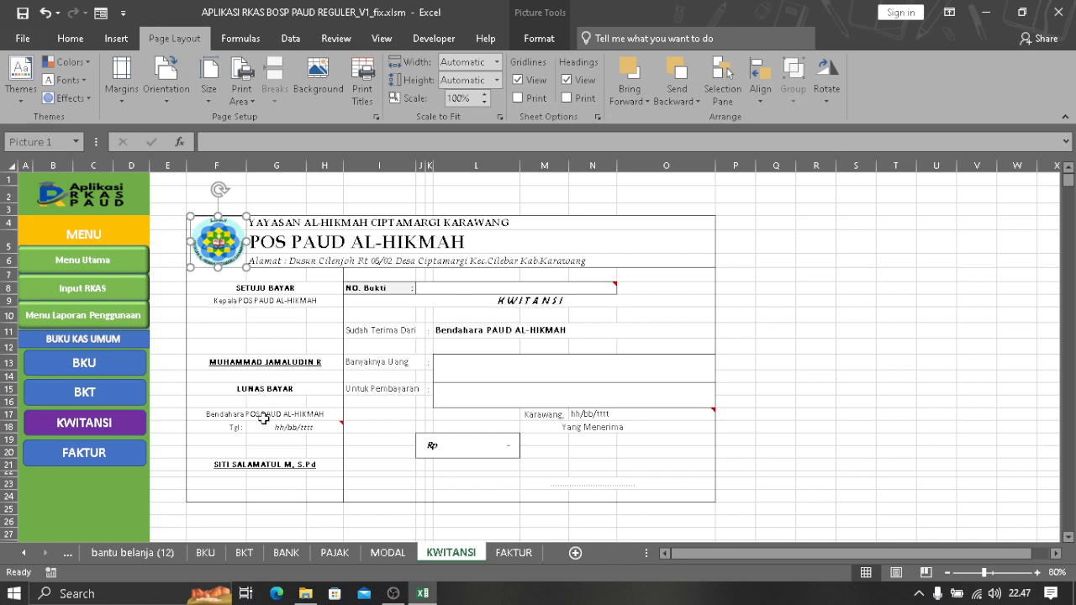
click(278, 429)
click(590, 414)
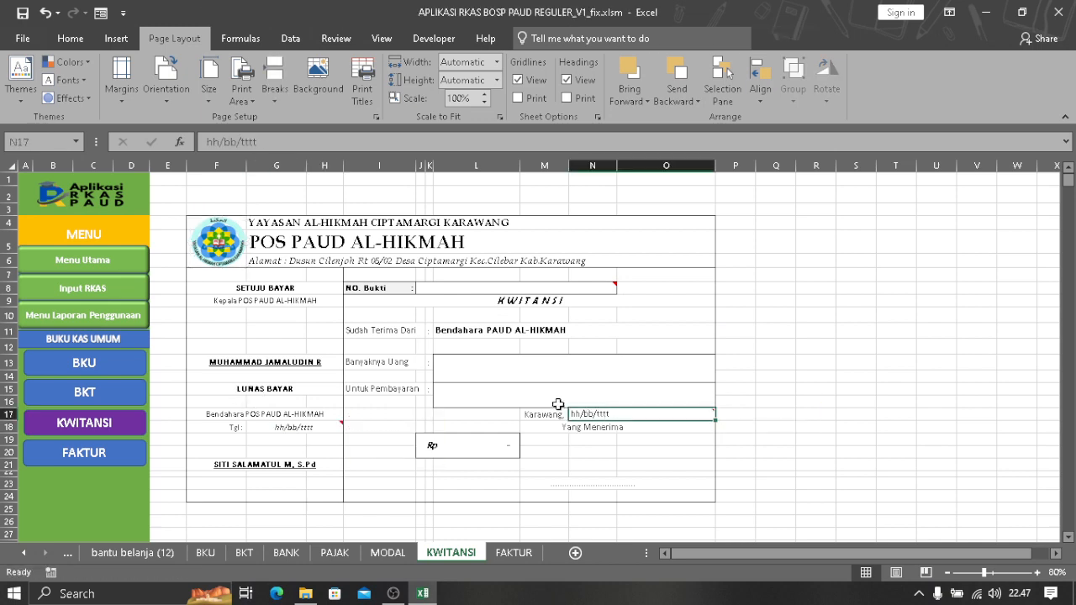
- Open the FAKTUR form and read the notes on KODE BUKTI, Nama and Jabatan / Spesifikasi, down to the signature area
click(135, 458)
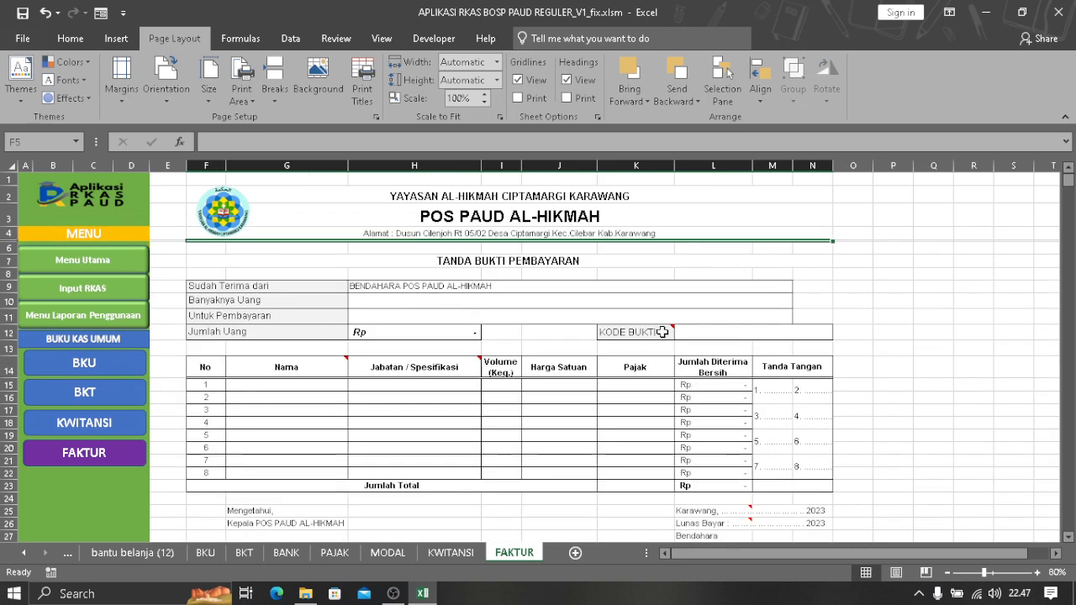
mouse_move(664, 332)
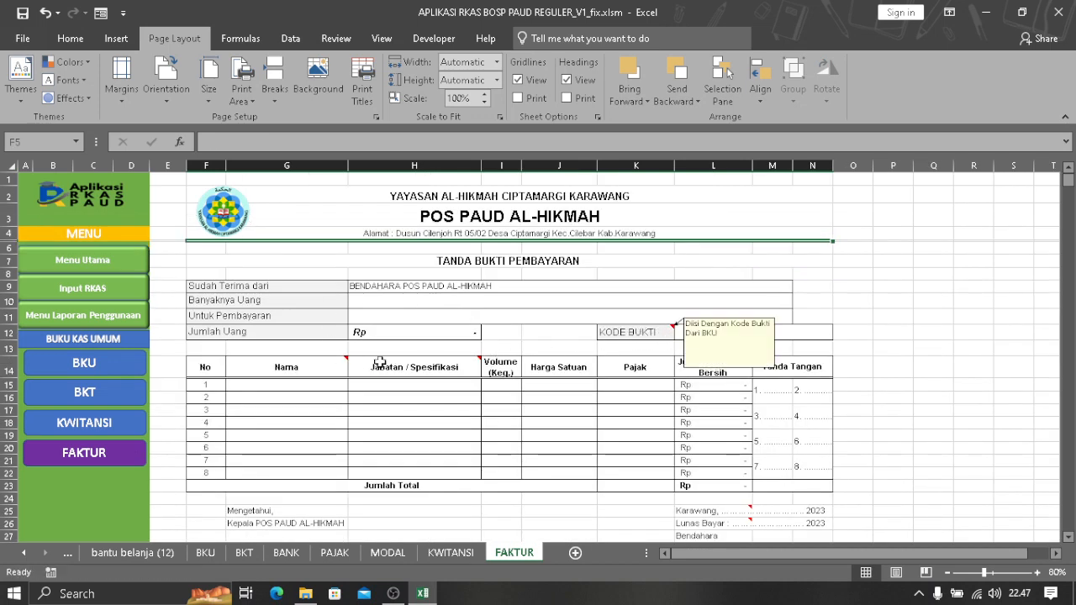
mouse_move(293, 368)
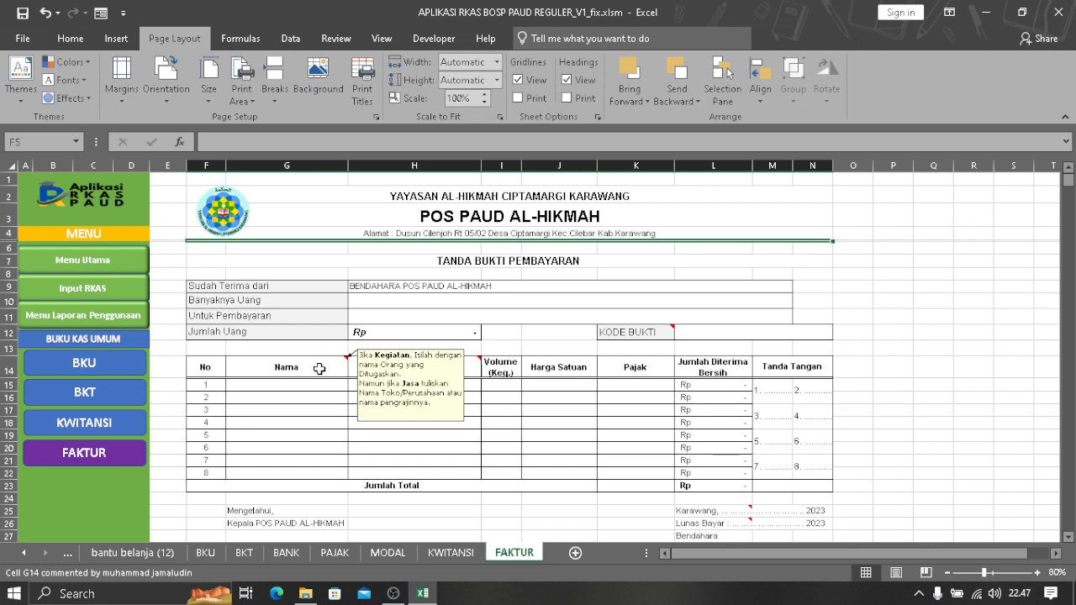
mouse_move(465, 367)
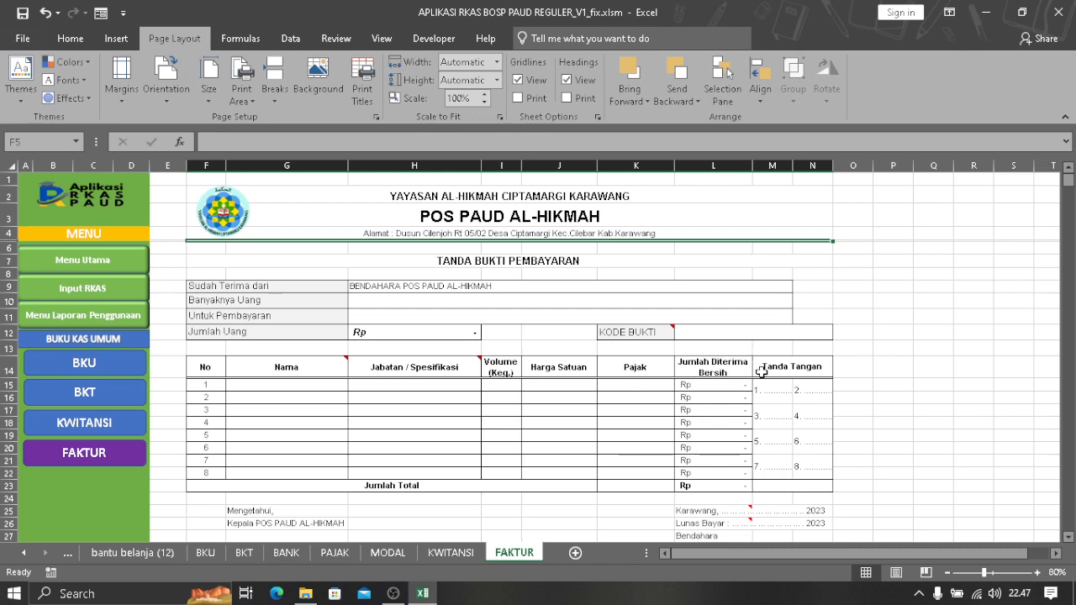
scroll(760, 378, down, 2)
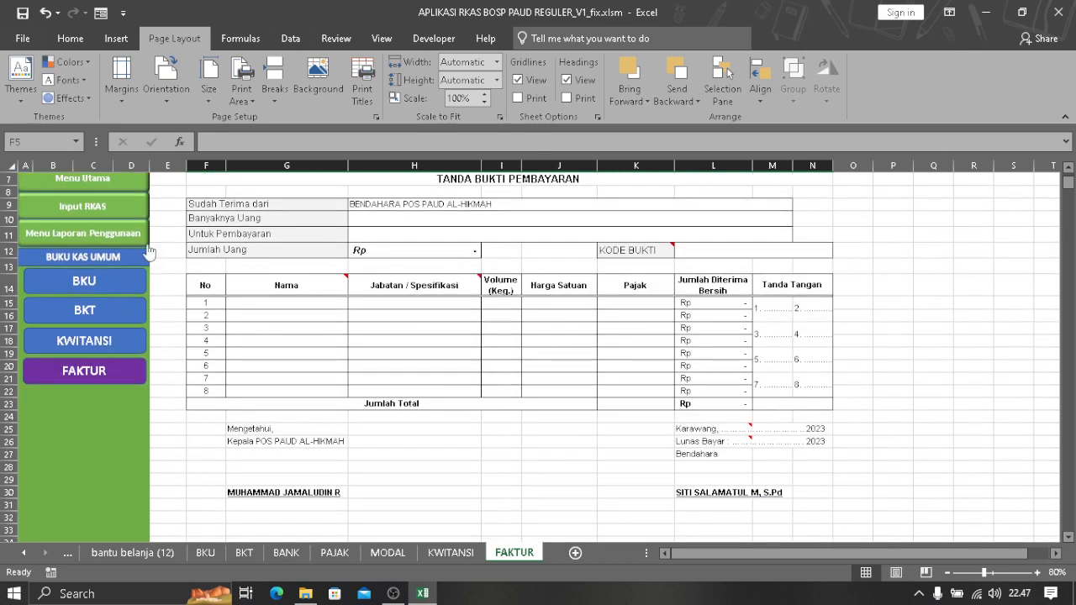
scroll(120, 202, up, 1)
scroll(121, 201, up, 1)
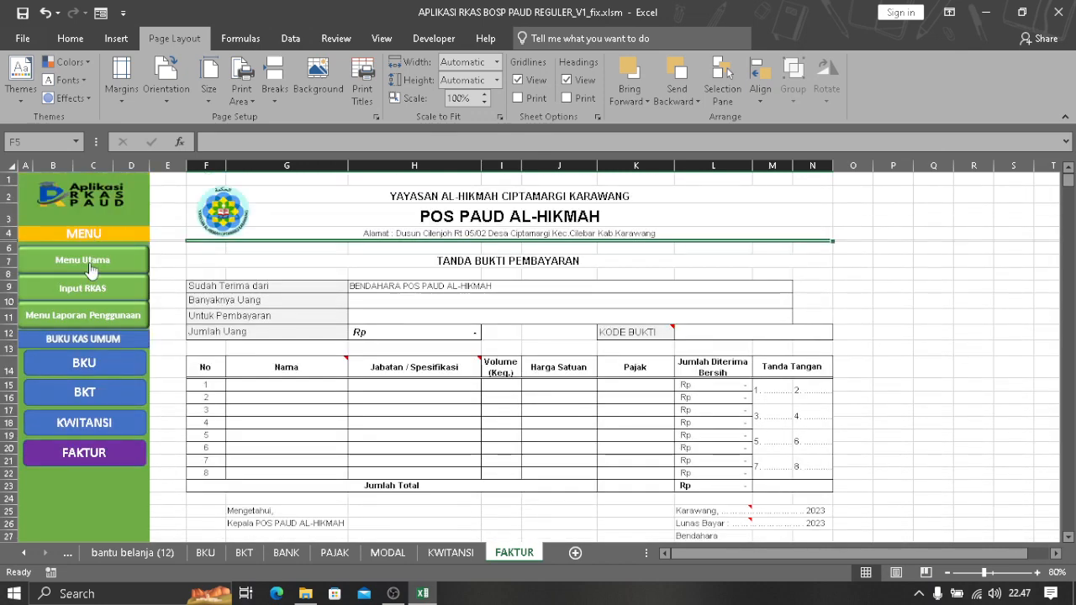
- Go back to the Dashboard, revisit the Menu Laporan Penggunaan from there, and return to the Dashboard's school data
click(91, 267)
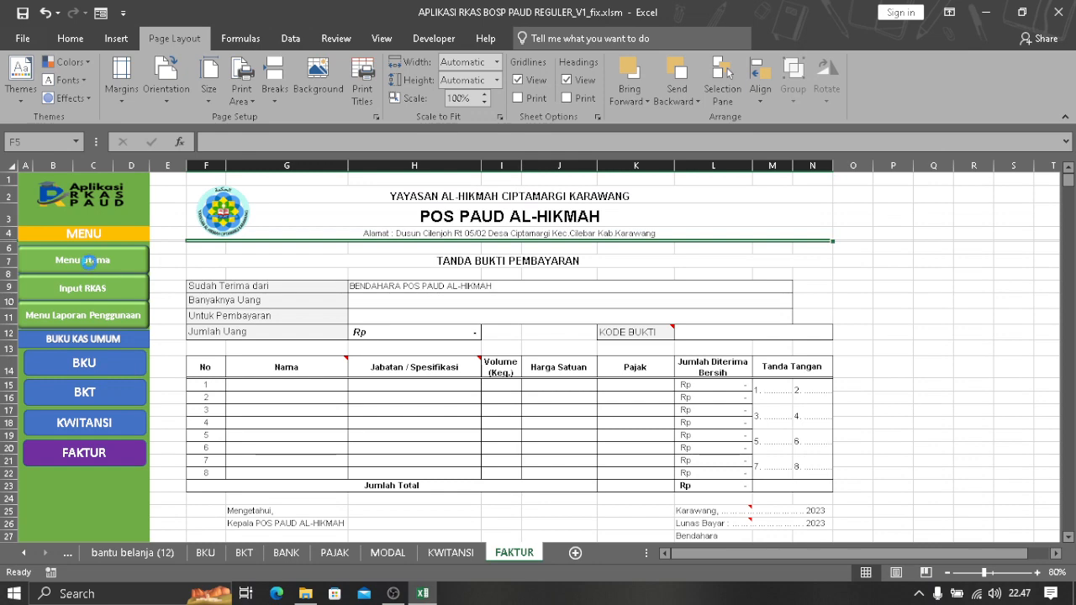
click(94, 503)
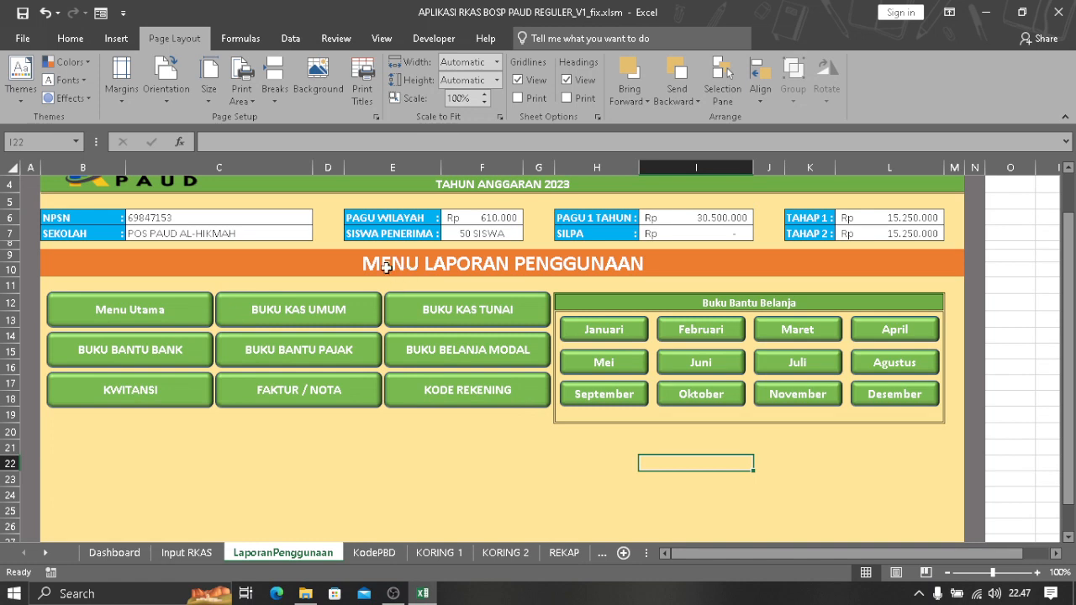
click(168, 319)
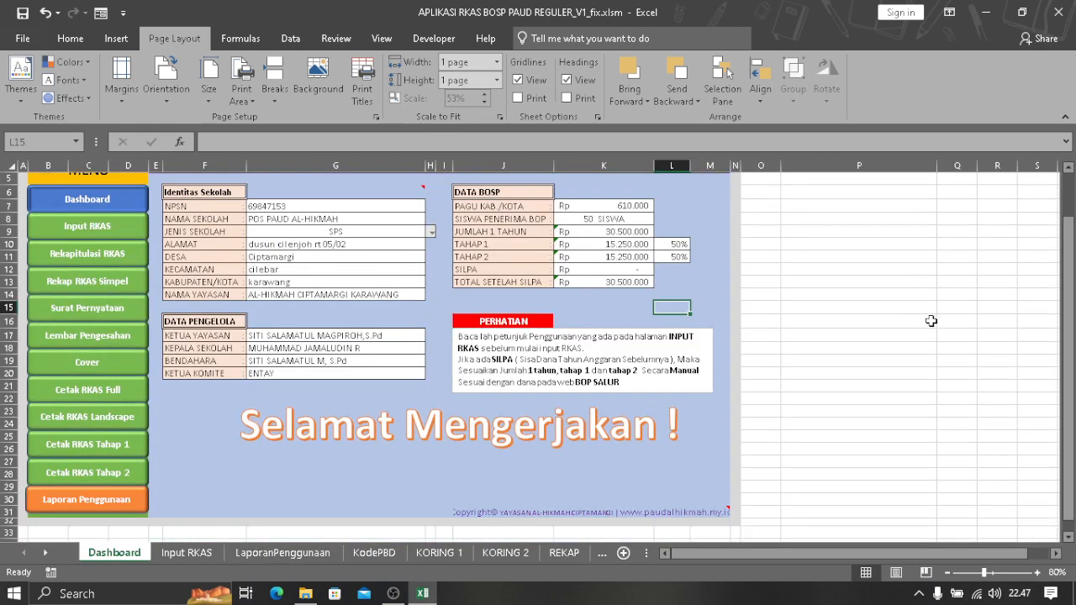
drag(1074, 245, 1072, 220)
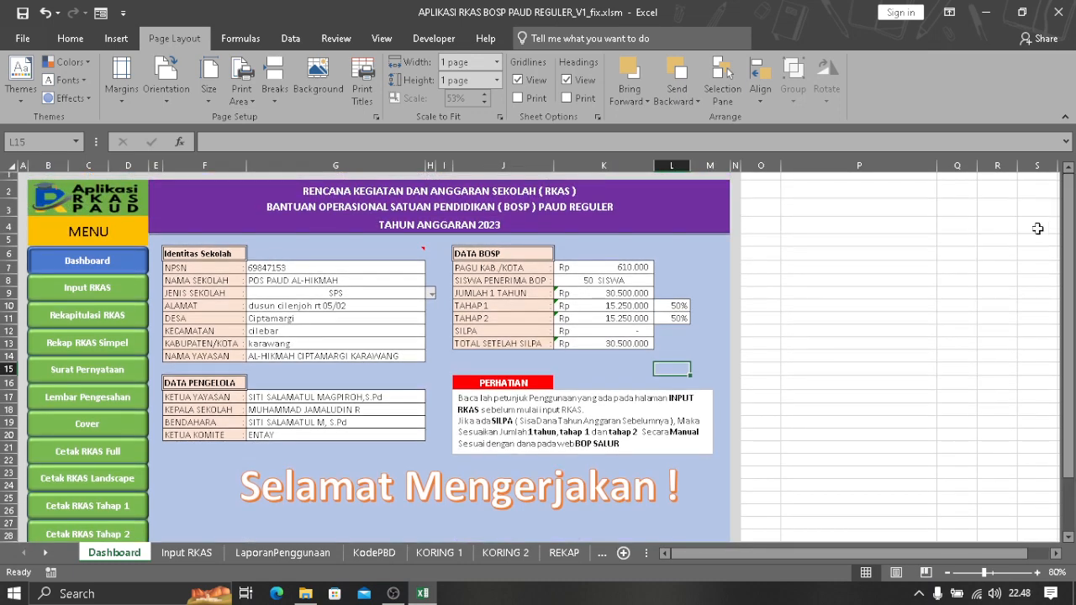